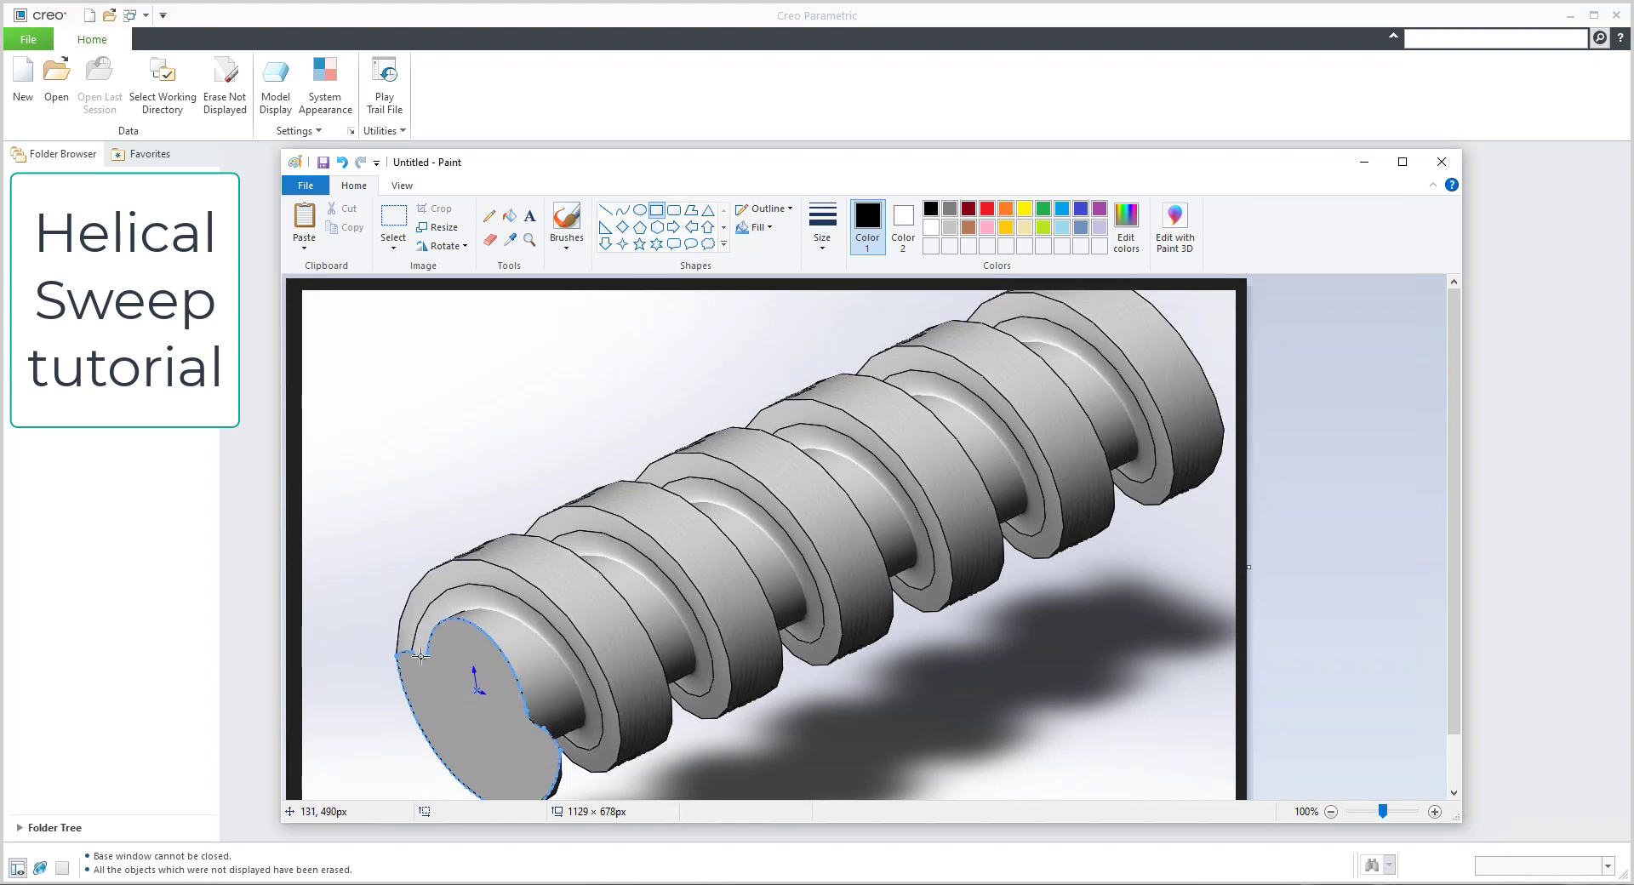
Draw black hatch lines across the screw's end face with the Line shape
left_click(605, 210)
left_click_drag(461, 642, 427, 719)
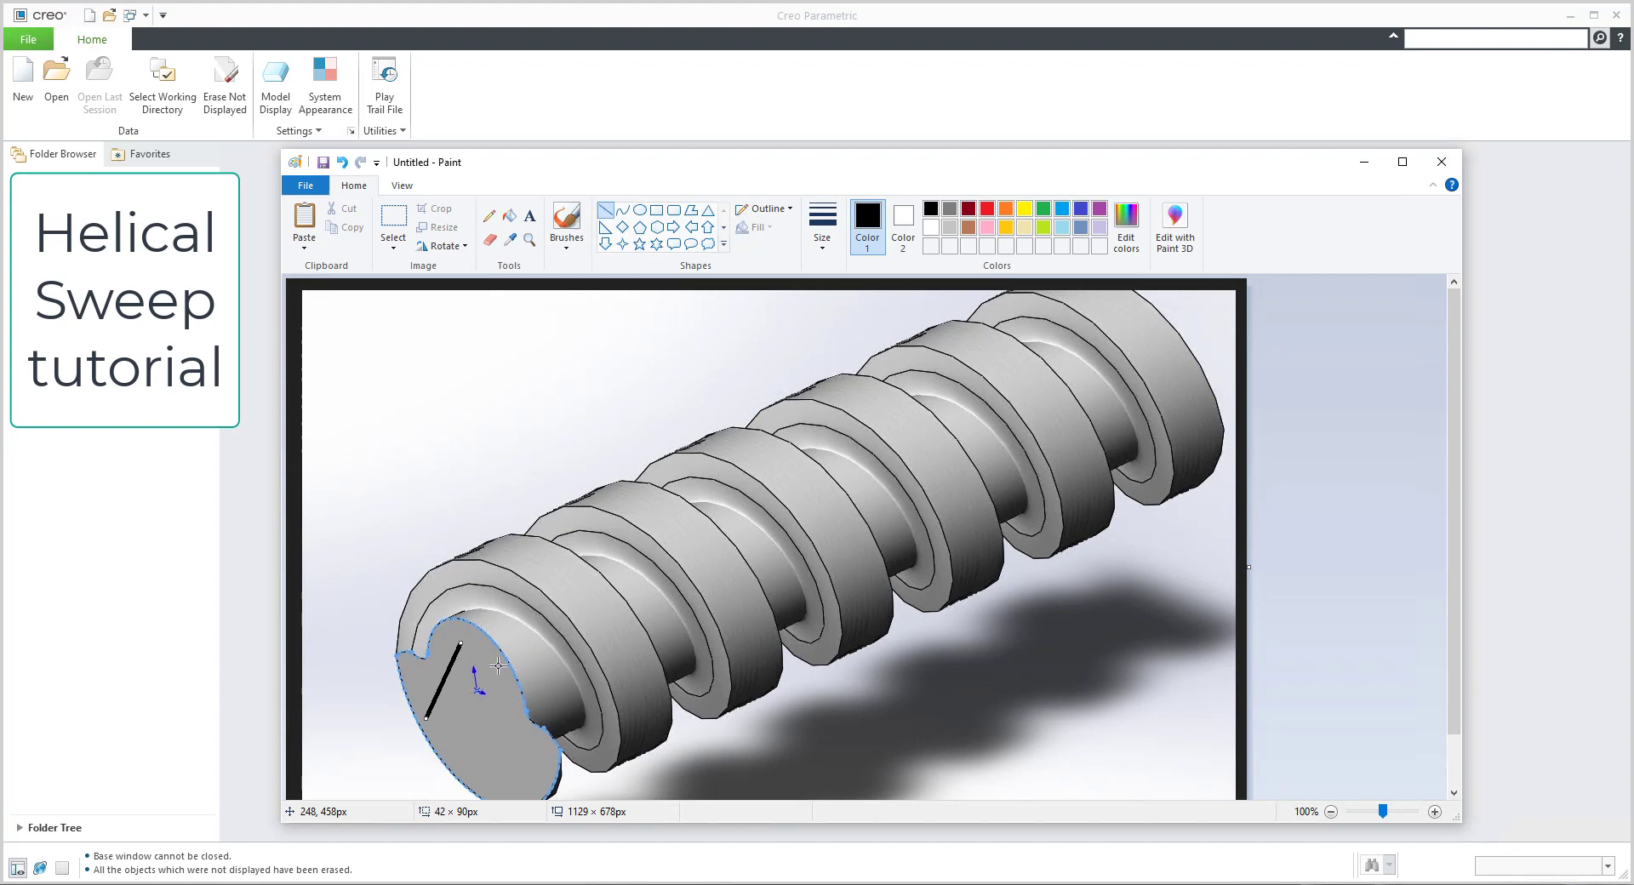
mouse_move(498, 665)
left_mouse_down()
mouse_move(453, 736)
mouse_move(476, 791)
left_mouse_up()
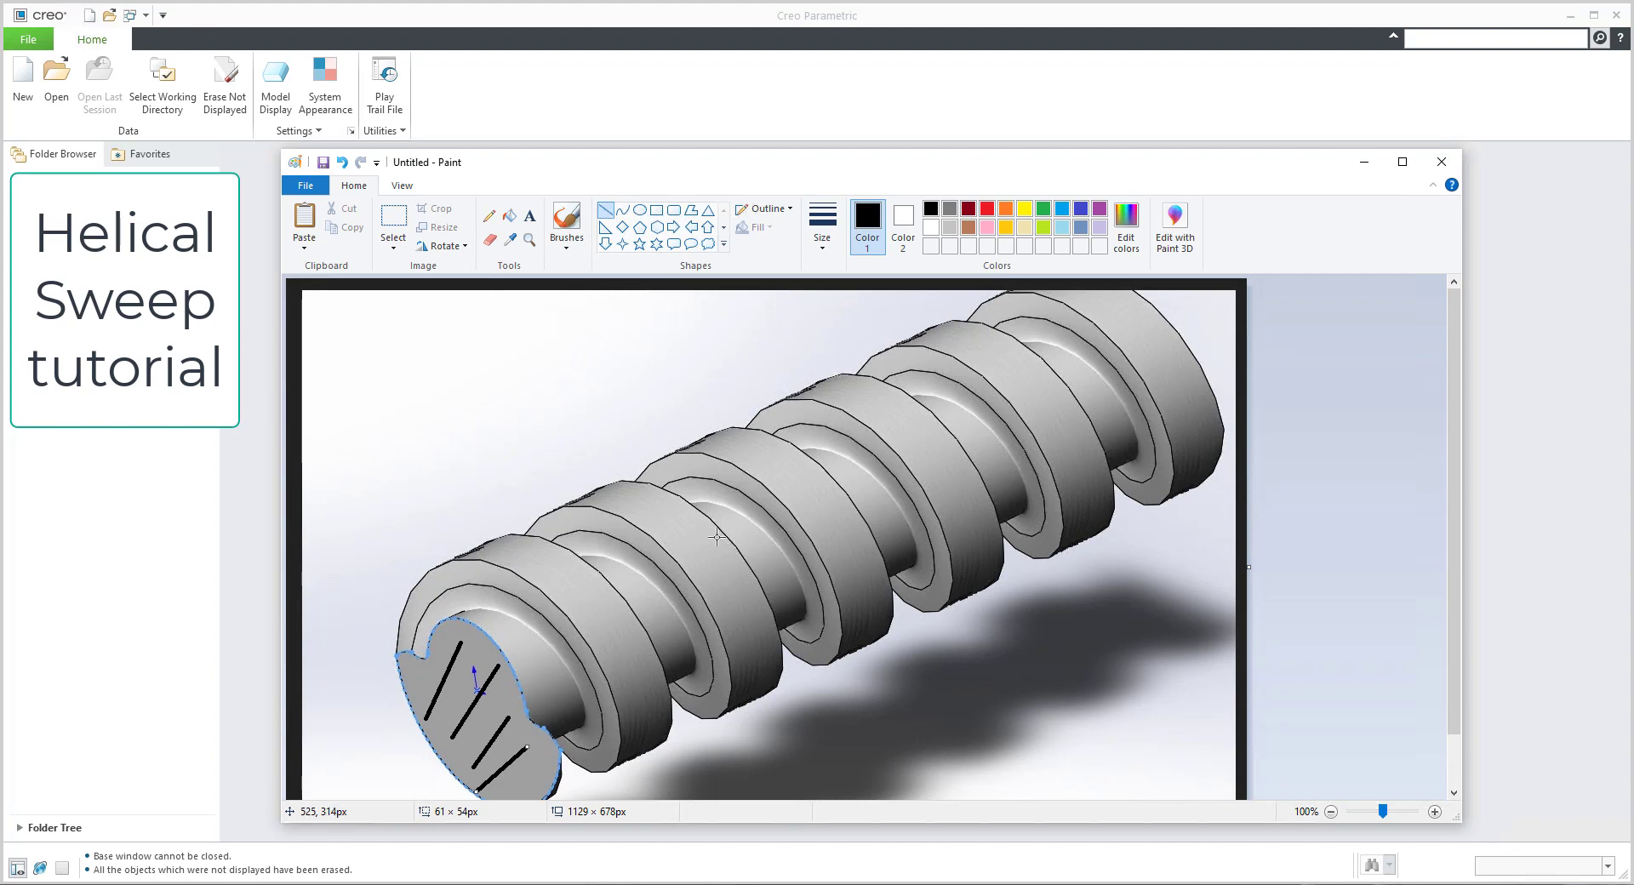
Outline a small rectangle over one groove, then close Paint
left_click(655, 208)
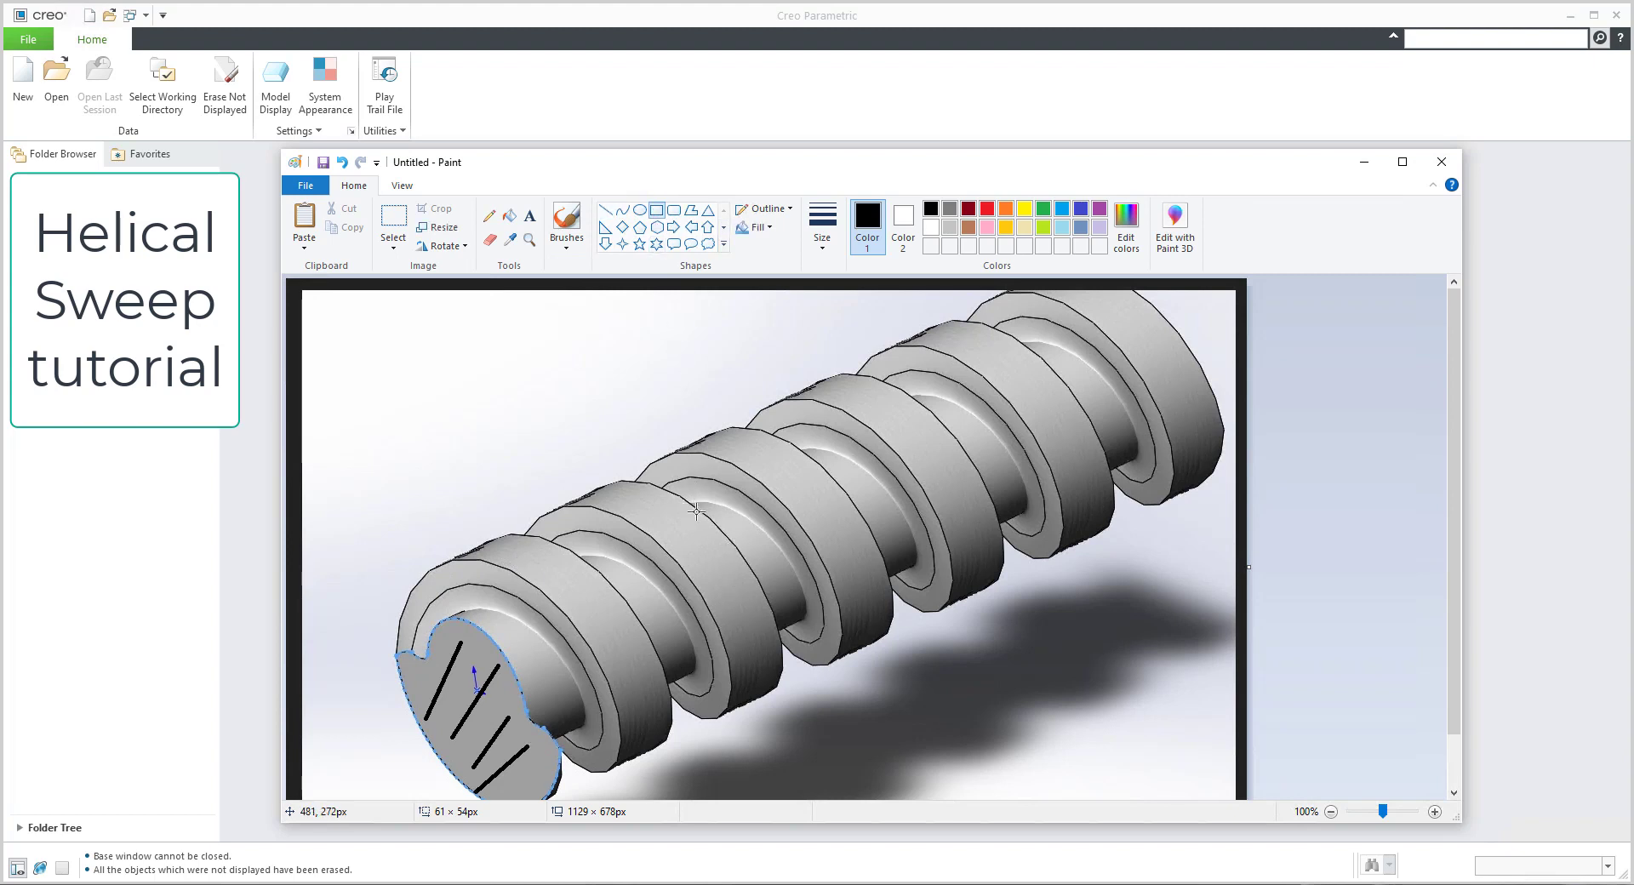
left_click_drag(696, 515, 731, 462)
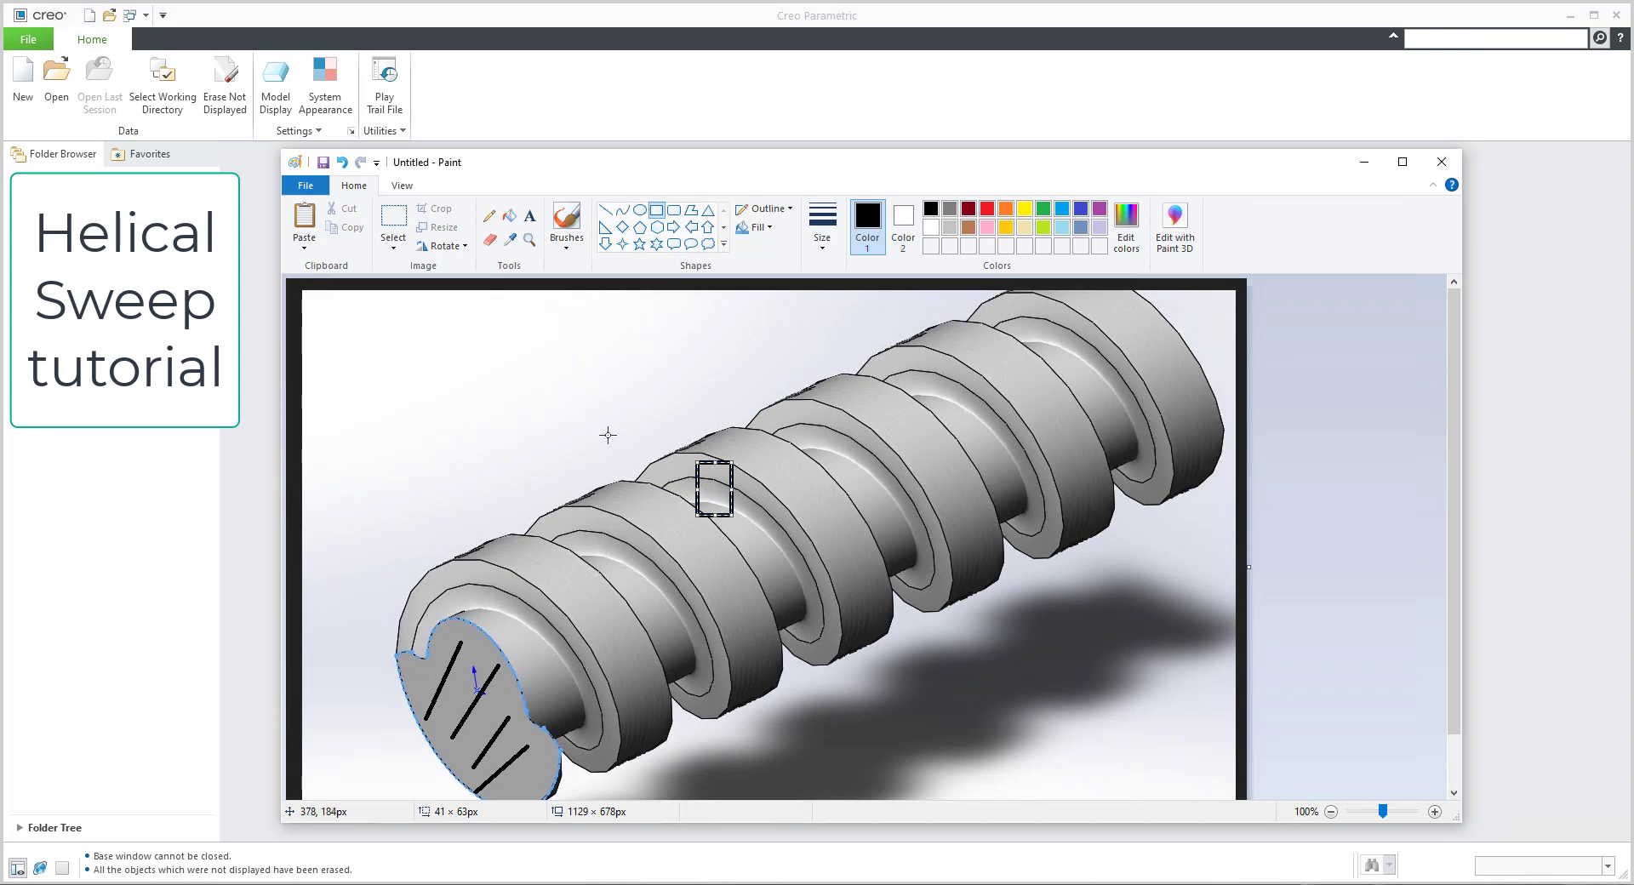
left_click(1440, 162)
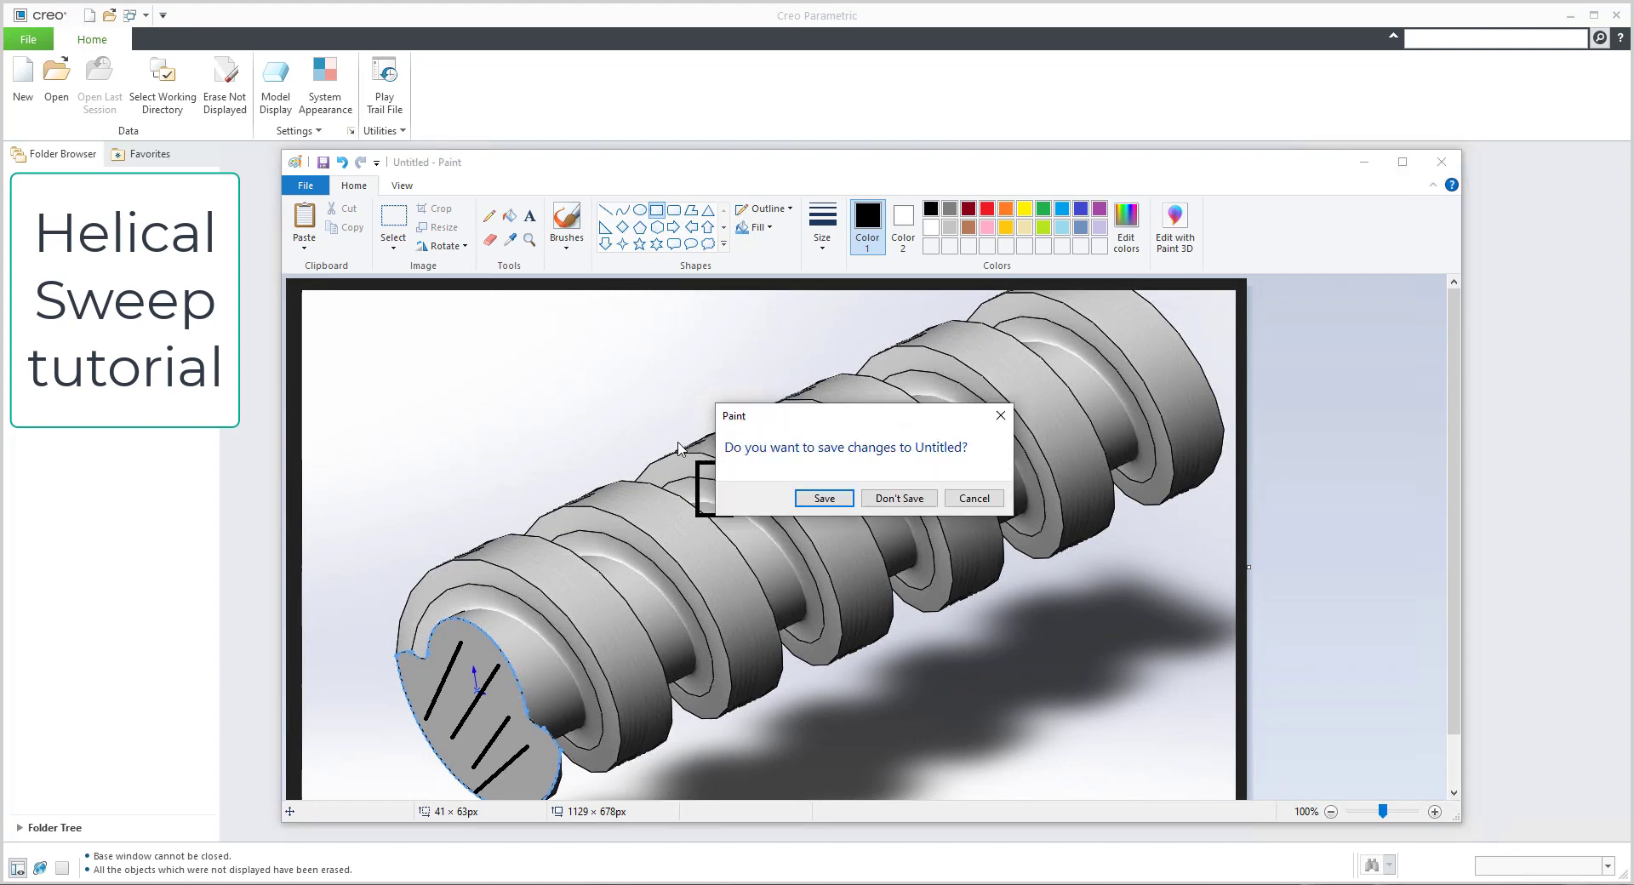
Discard the Paint sketch, create a new part named SWEEP, and start a Helical Sweep
left_click(889, 496)
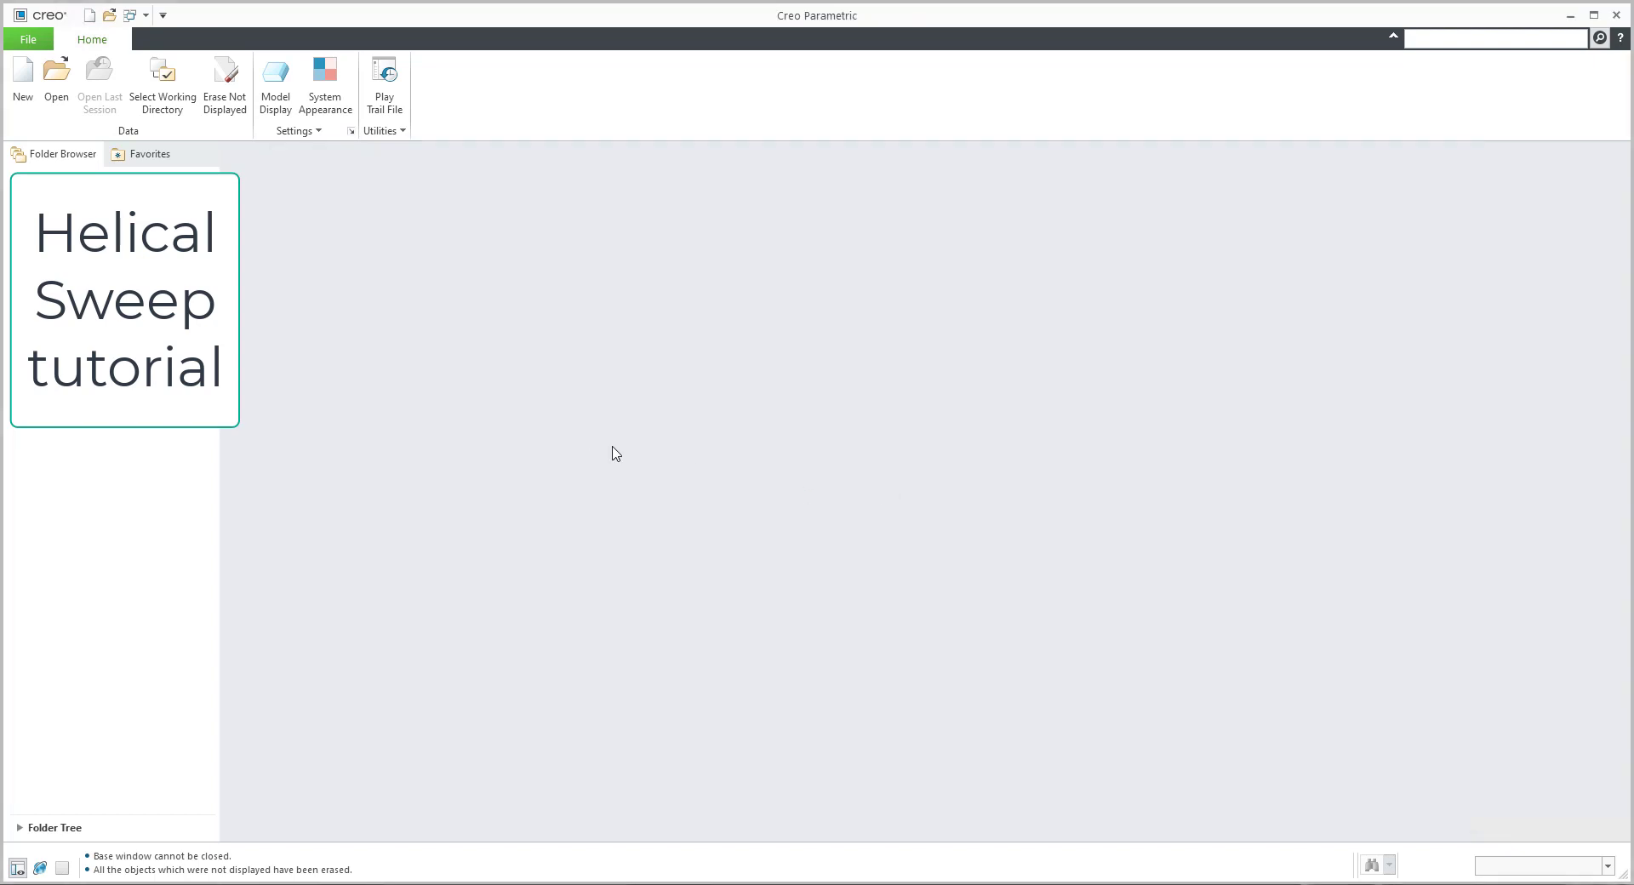
key("ctrl+n")
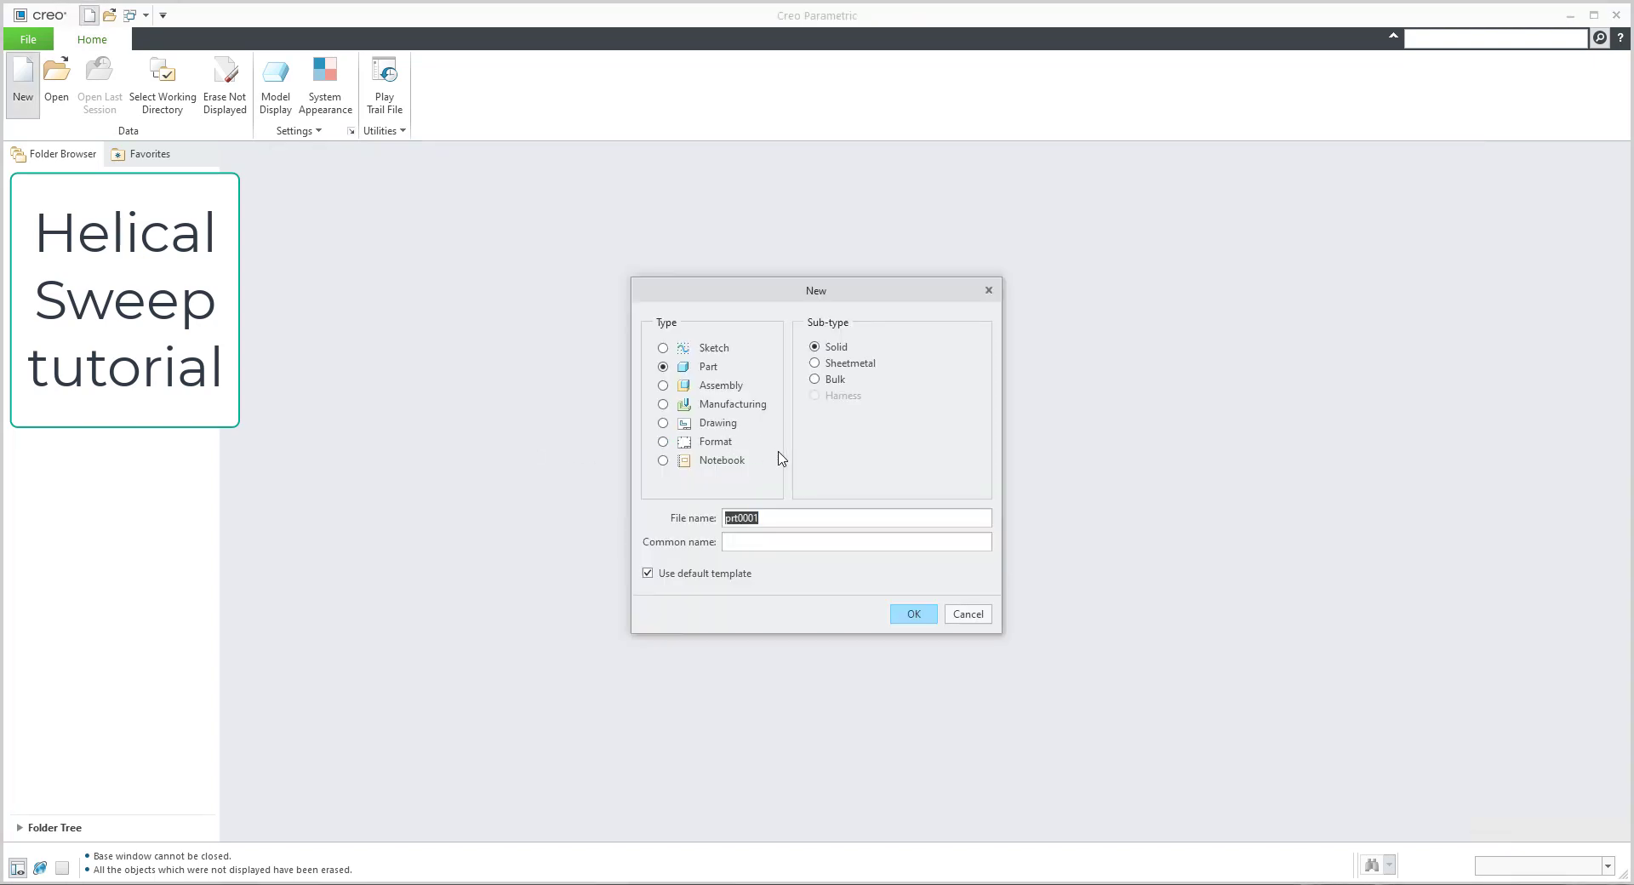
type("s")
type("p")
key("Return")
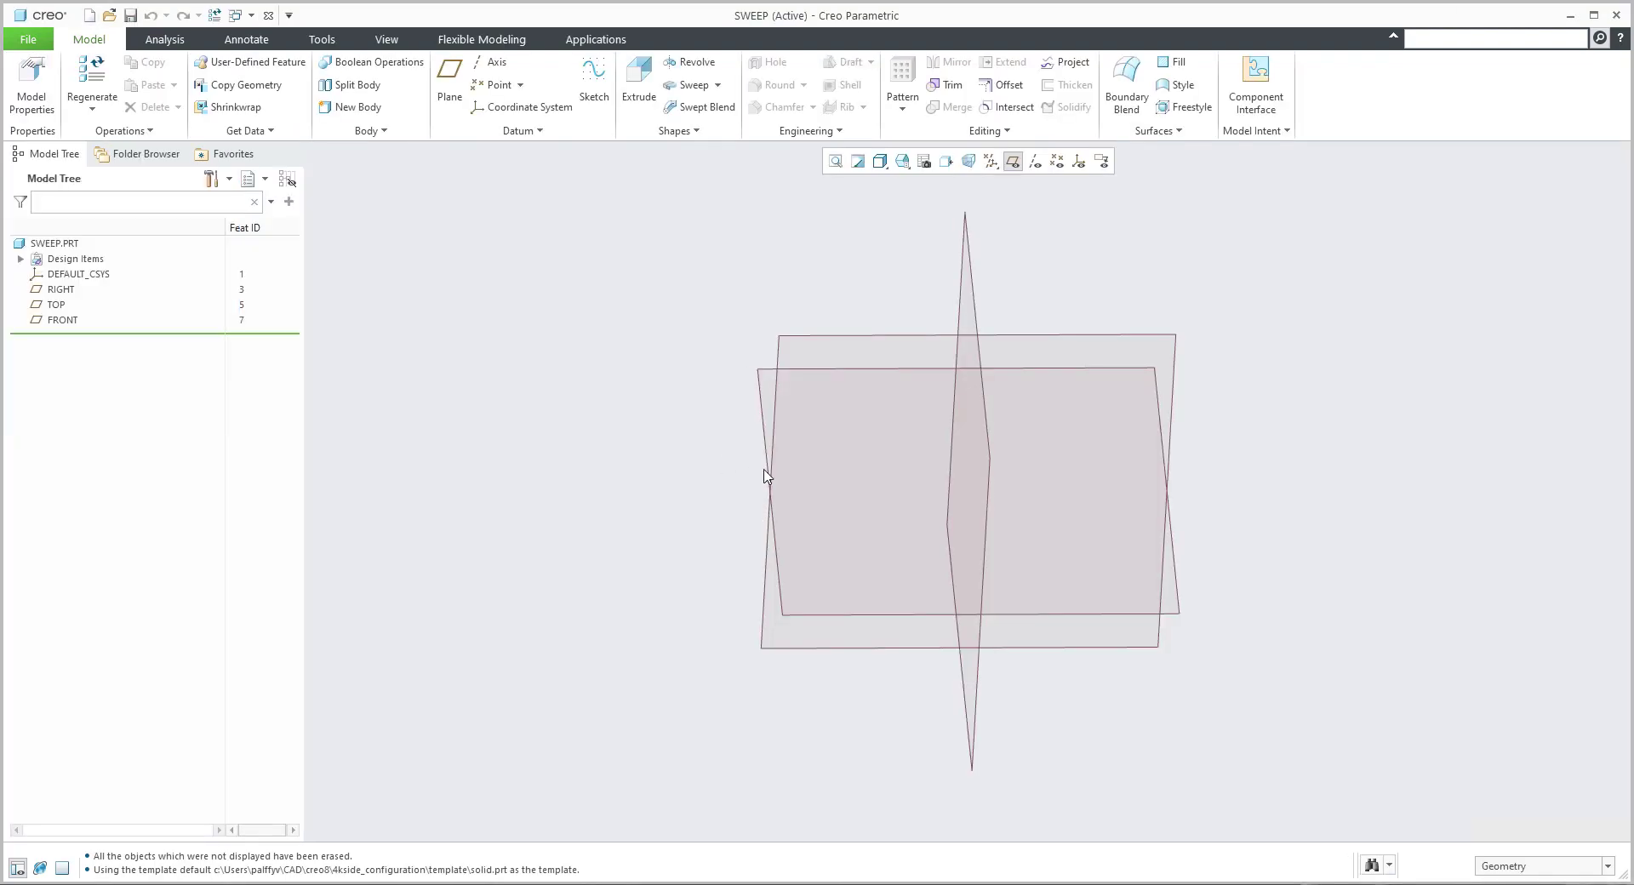
left_click(718, 85)
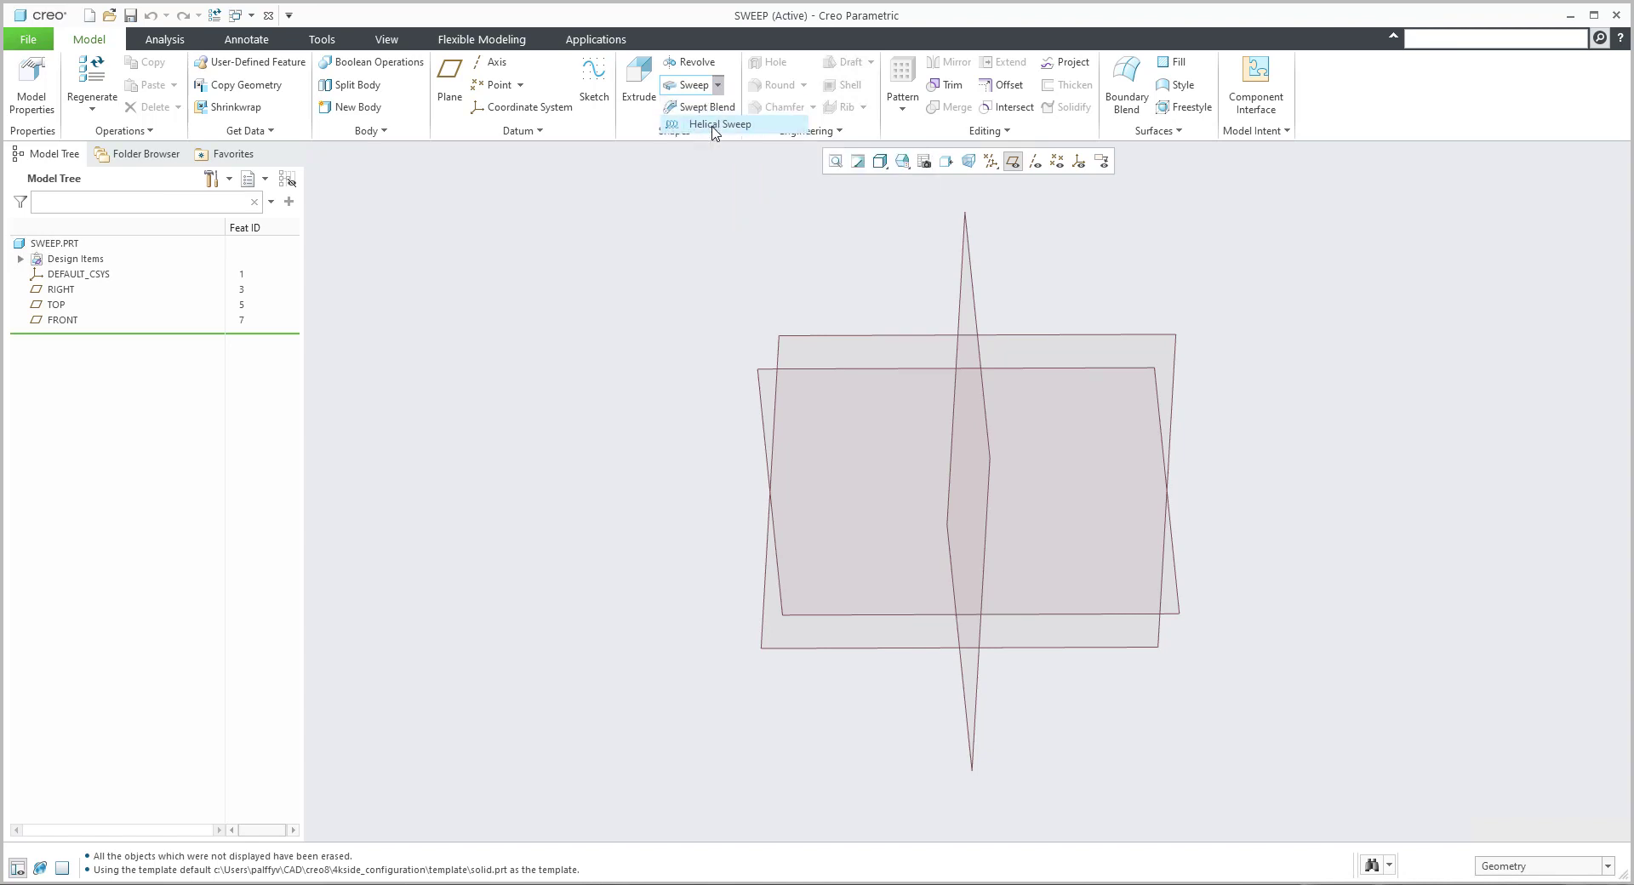
left_click(713, 124)
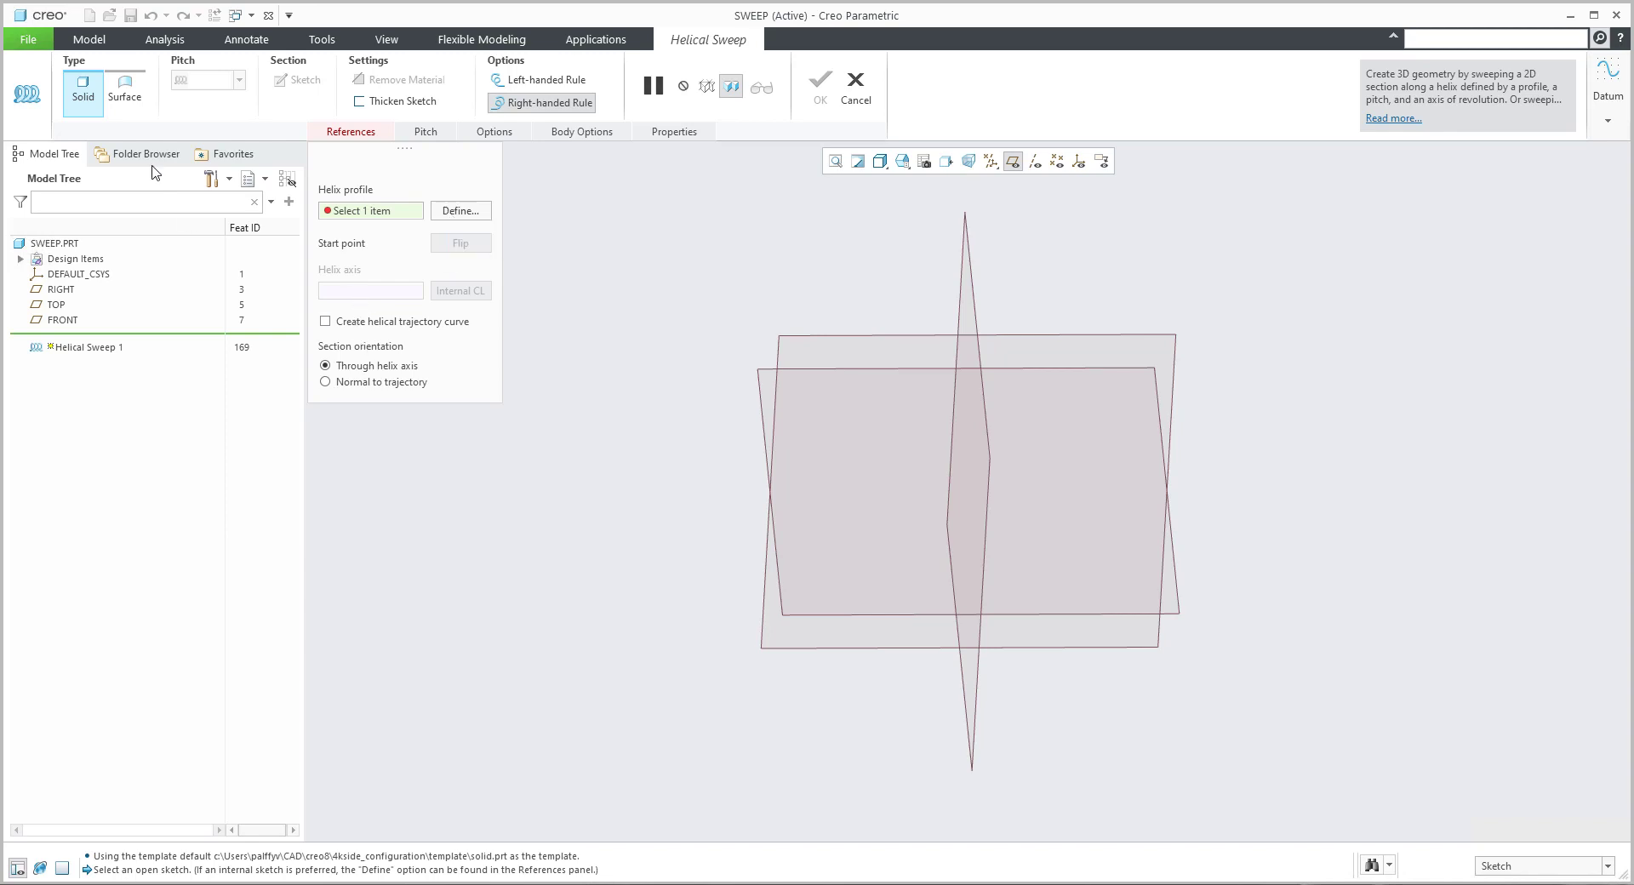
Cancel the helical sweep and sketch a 50-diameter circle at the origin on TOP for an extrusion
left_click(854, 94)
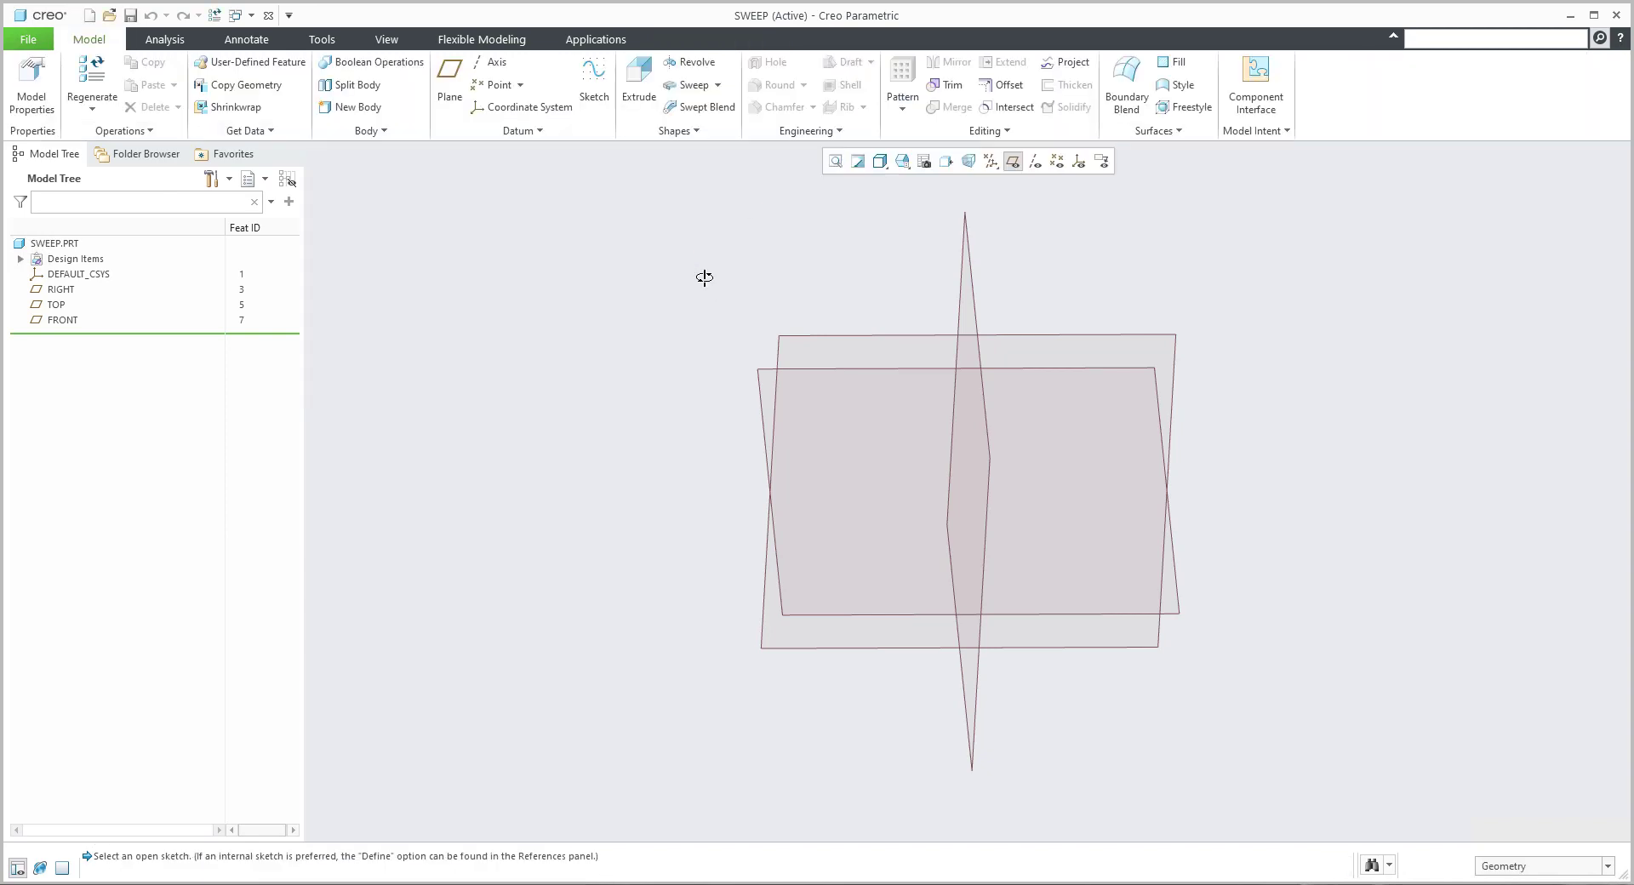
middle_click_drag(704, 277, 690, 276)
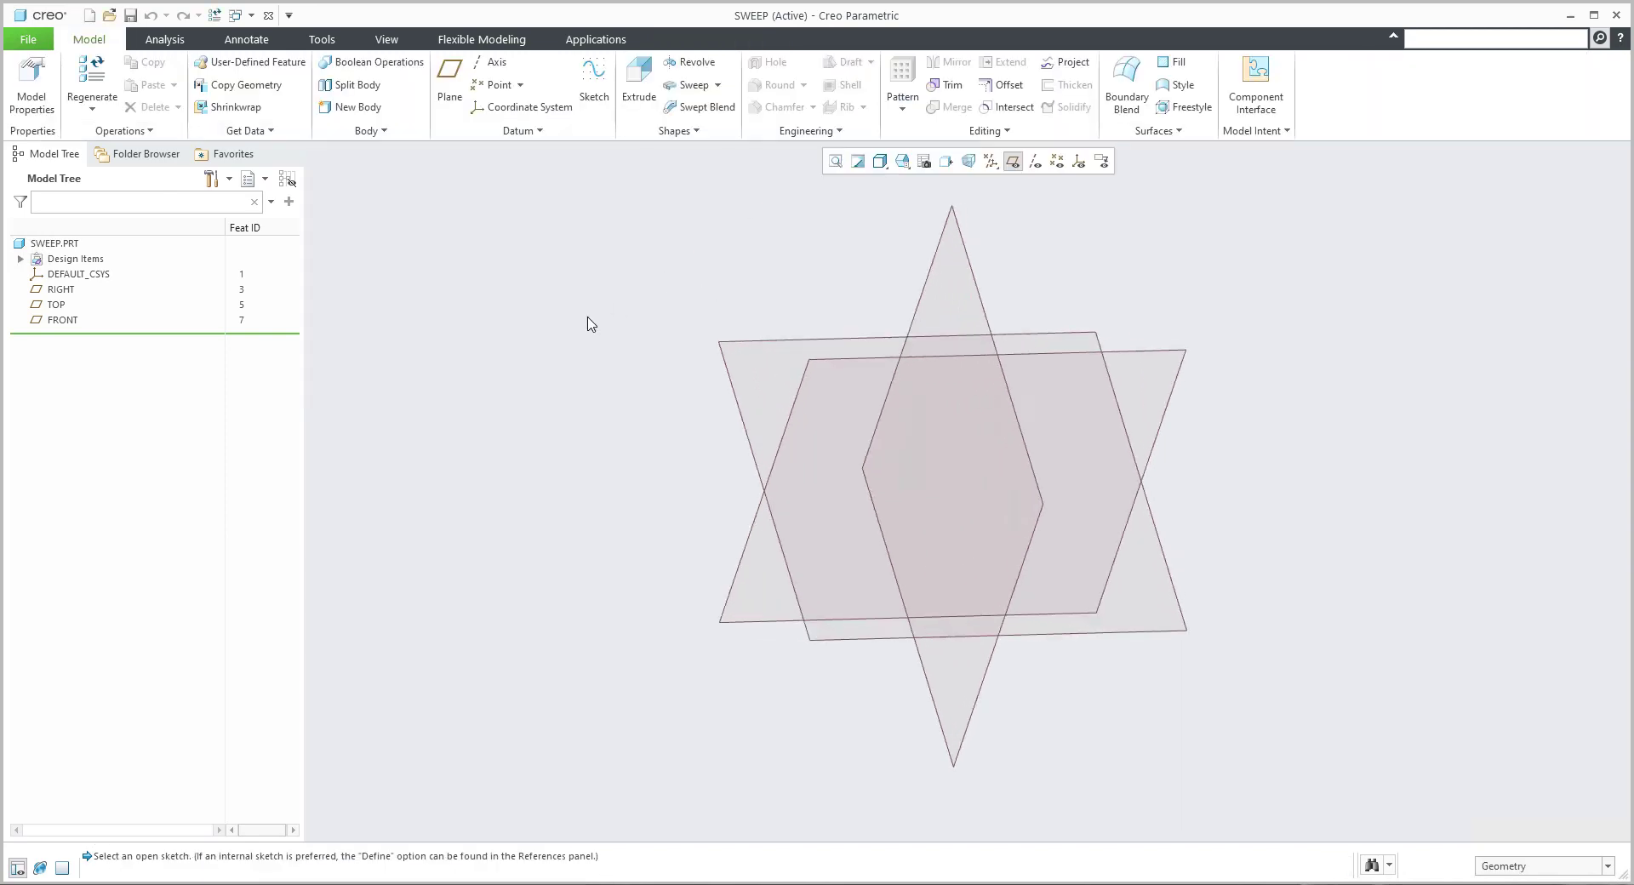
left_click(638, 81)
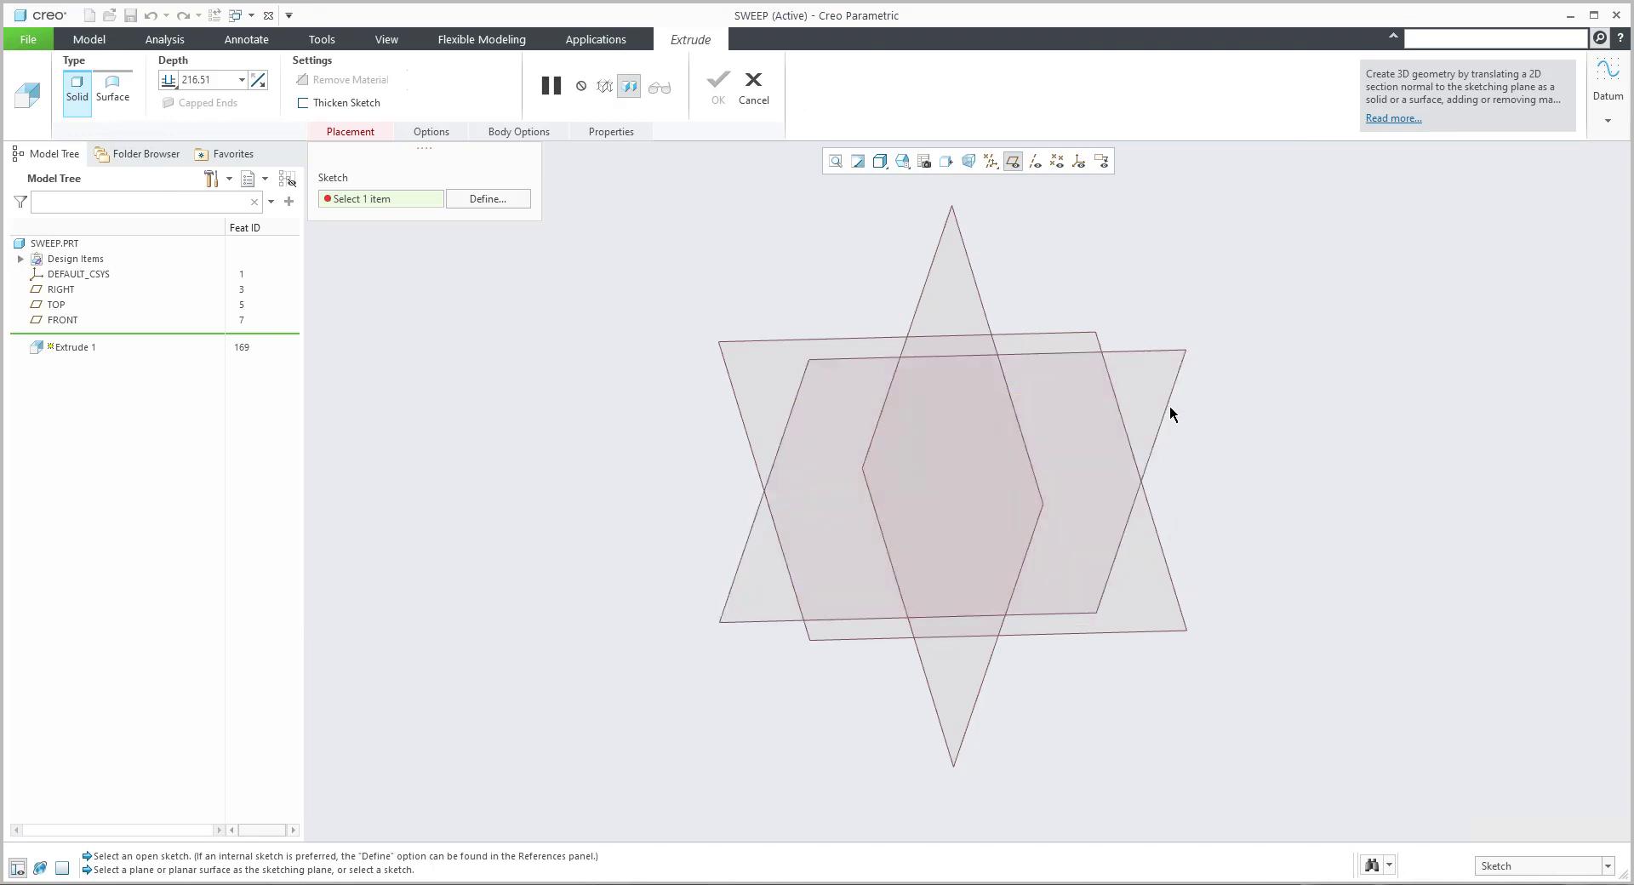
left_click(1072, 434)
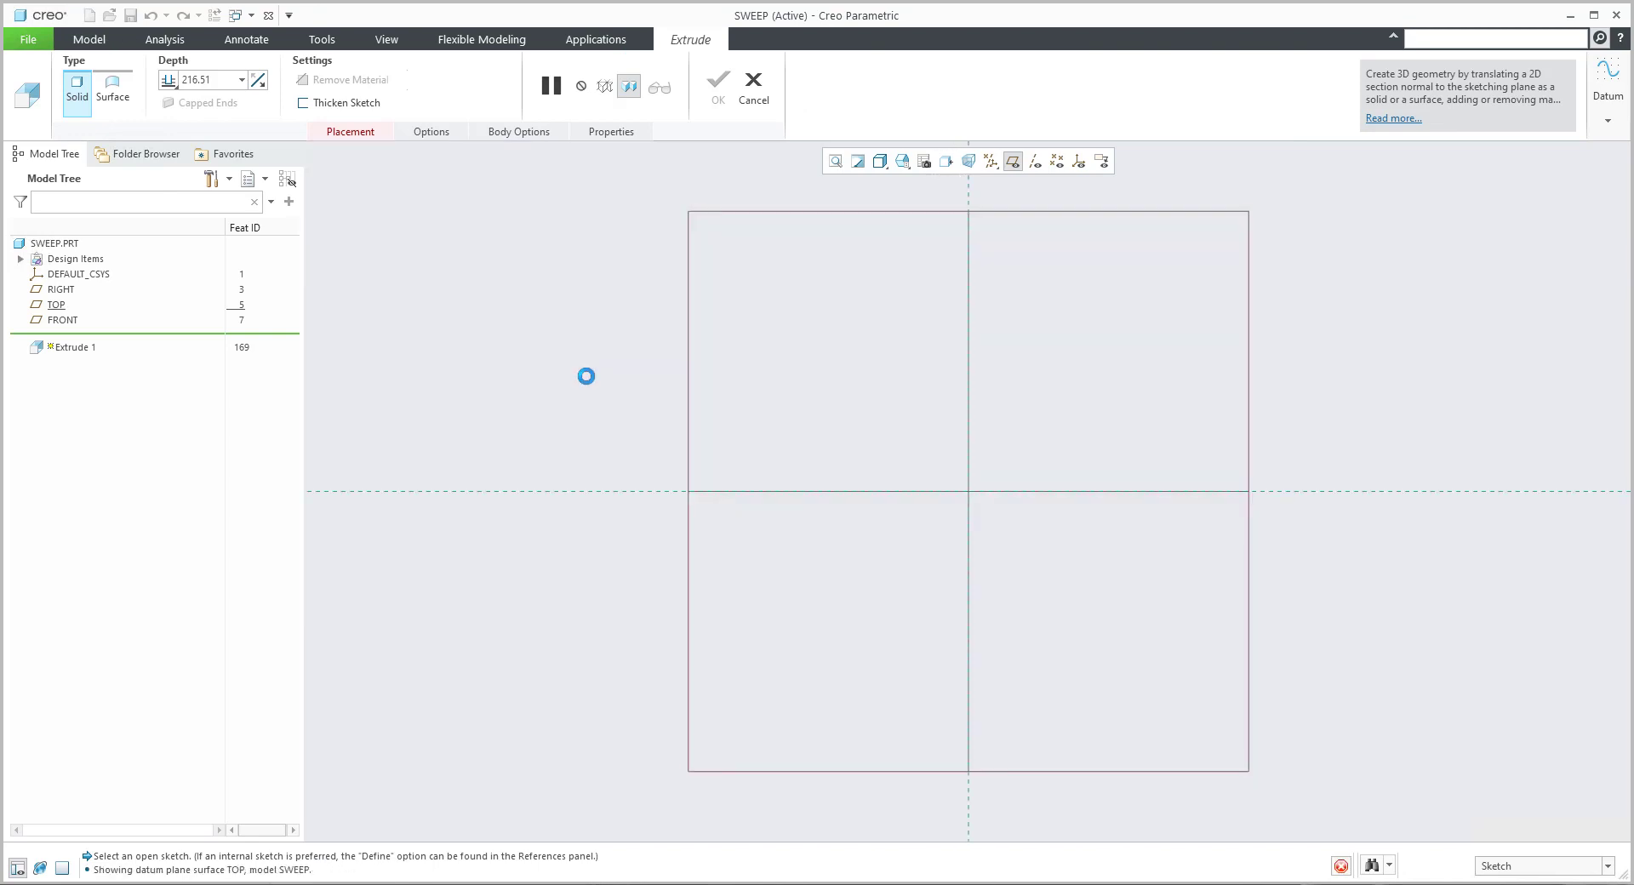
left_click(430, 107)
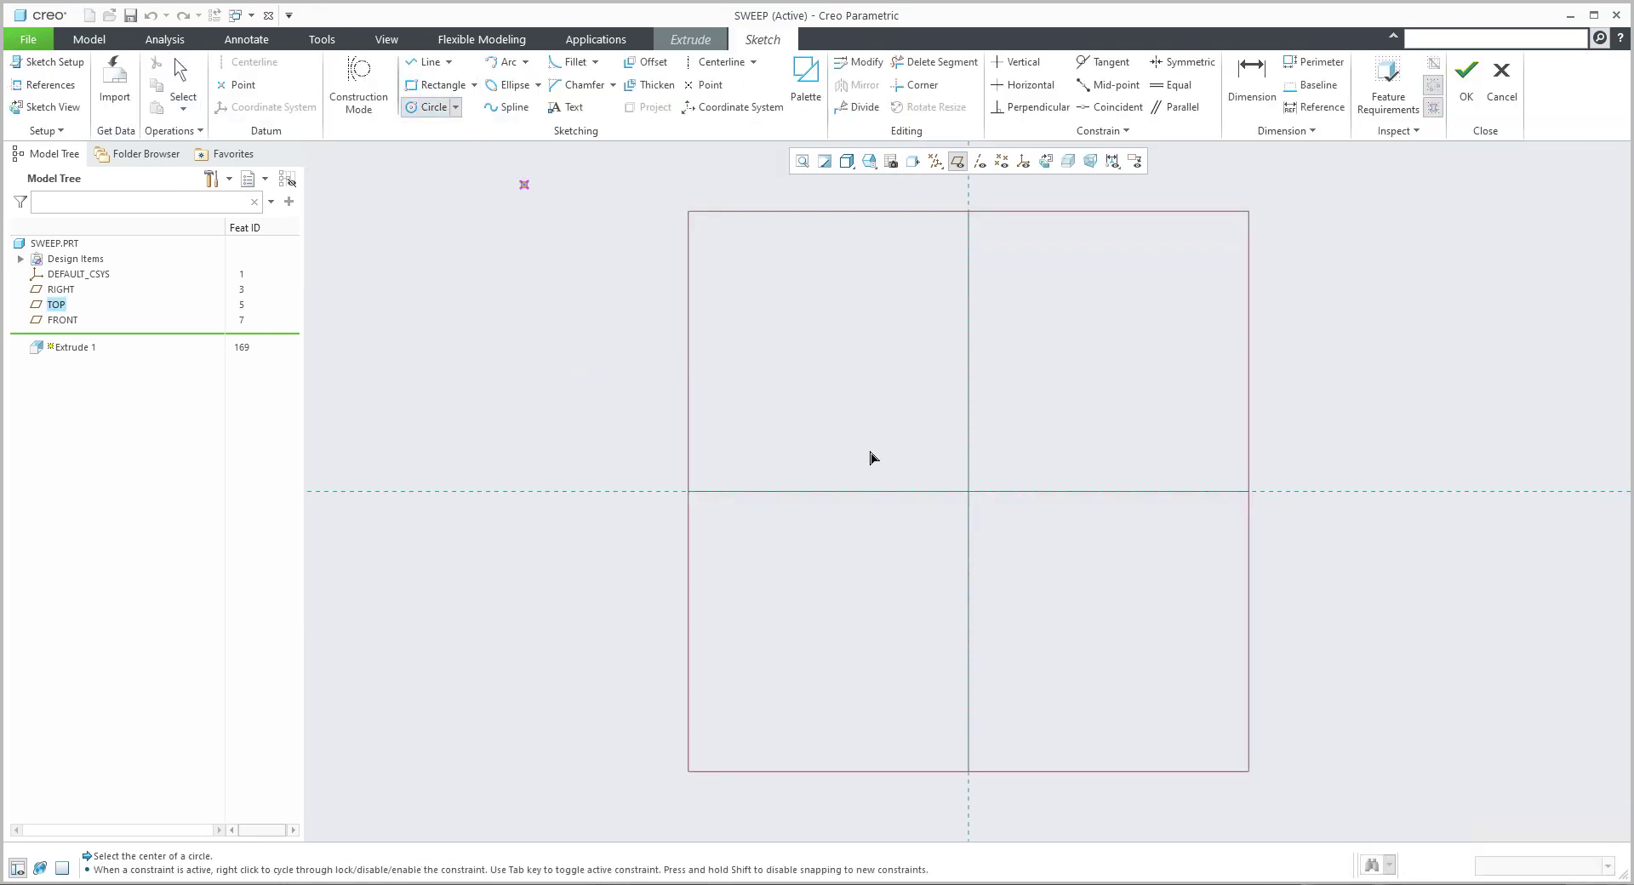
left_click(968, 492)
left_click(880, 441)
middle_click(910, 477)
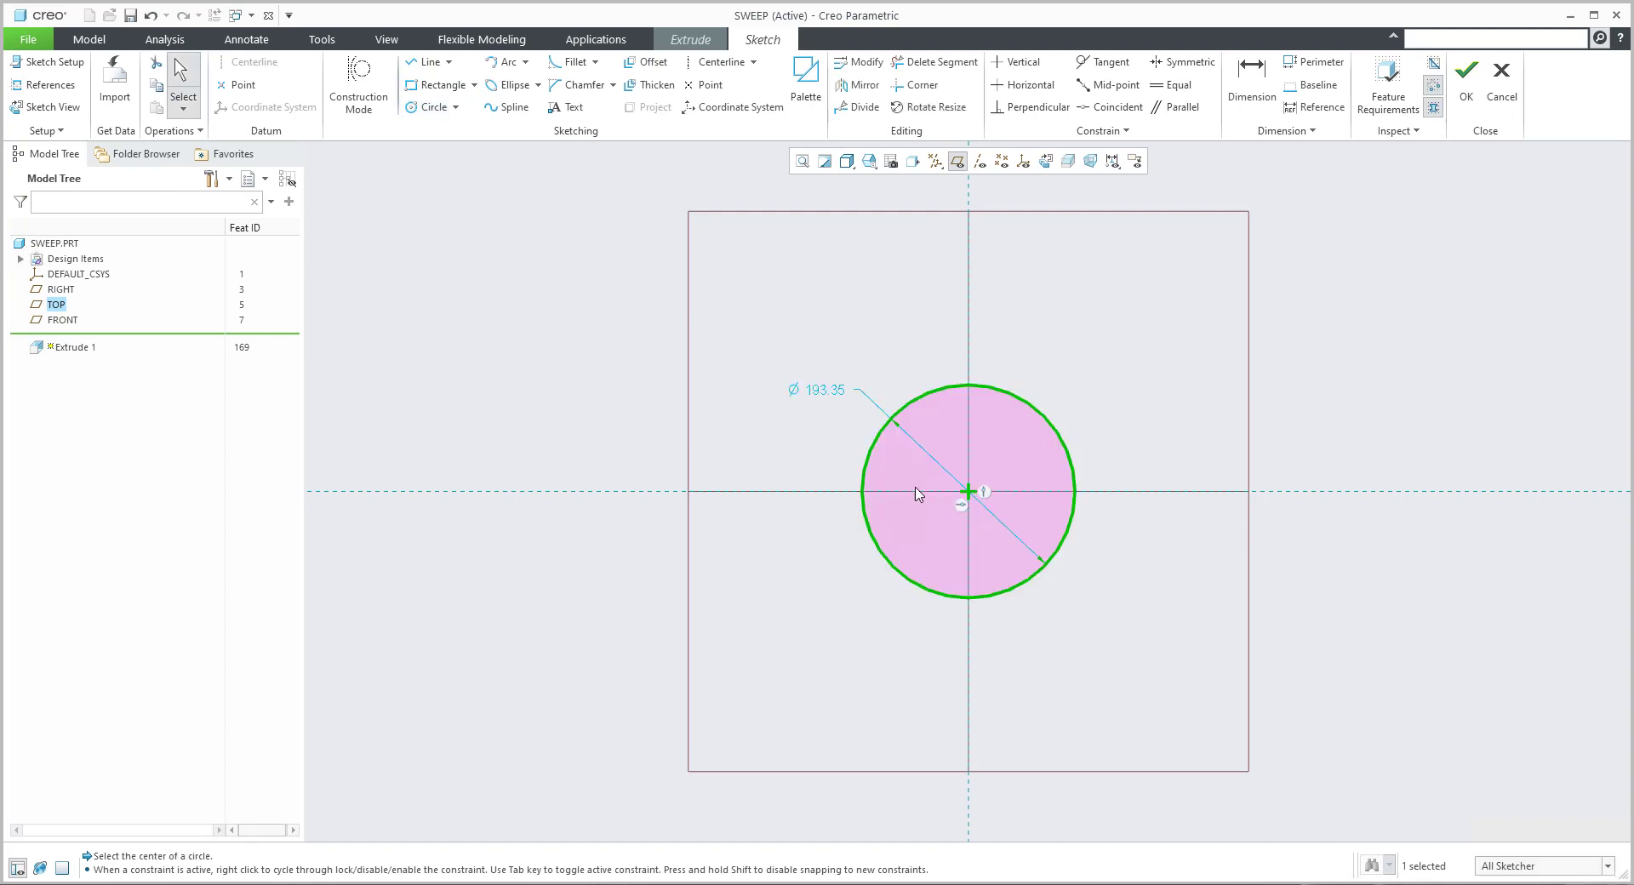
double_click(821, 392)
type("50")
key("Return")
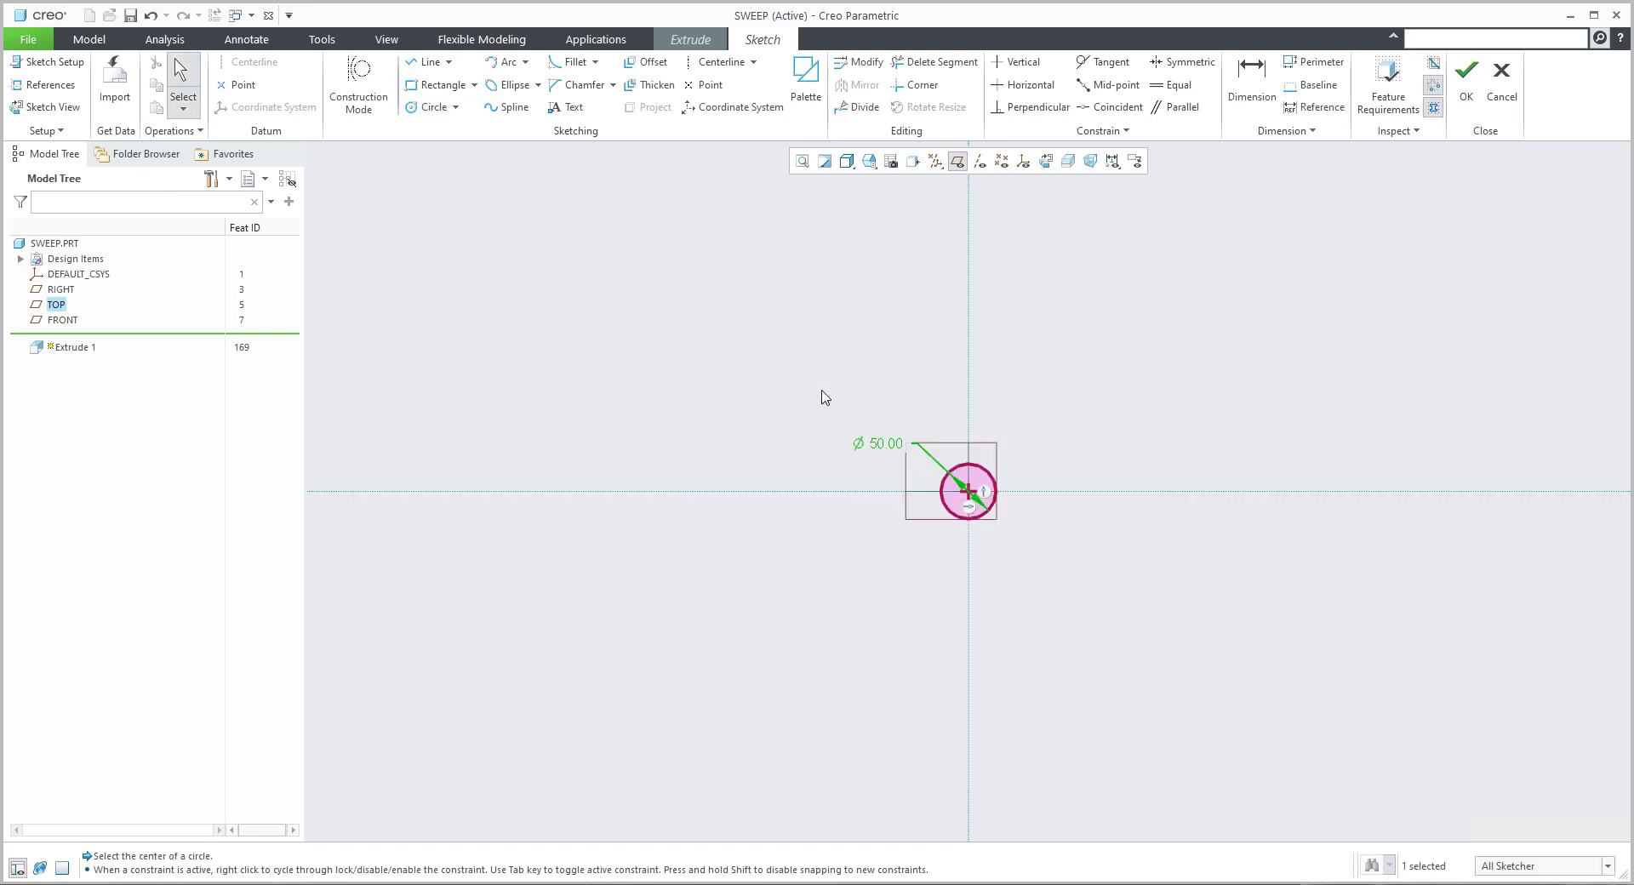
Extrude the circle into a 50-deep solid cylinder and select its top face
left_click(1466, 81)
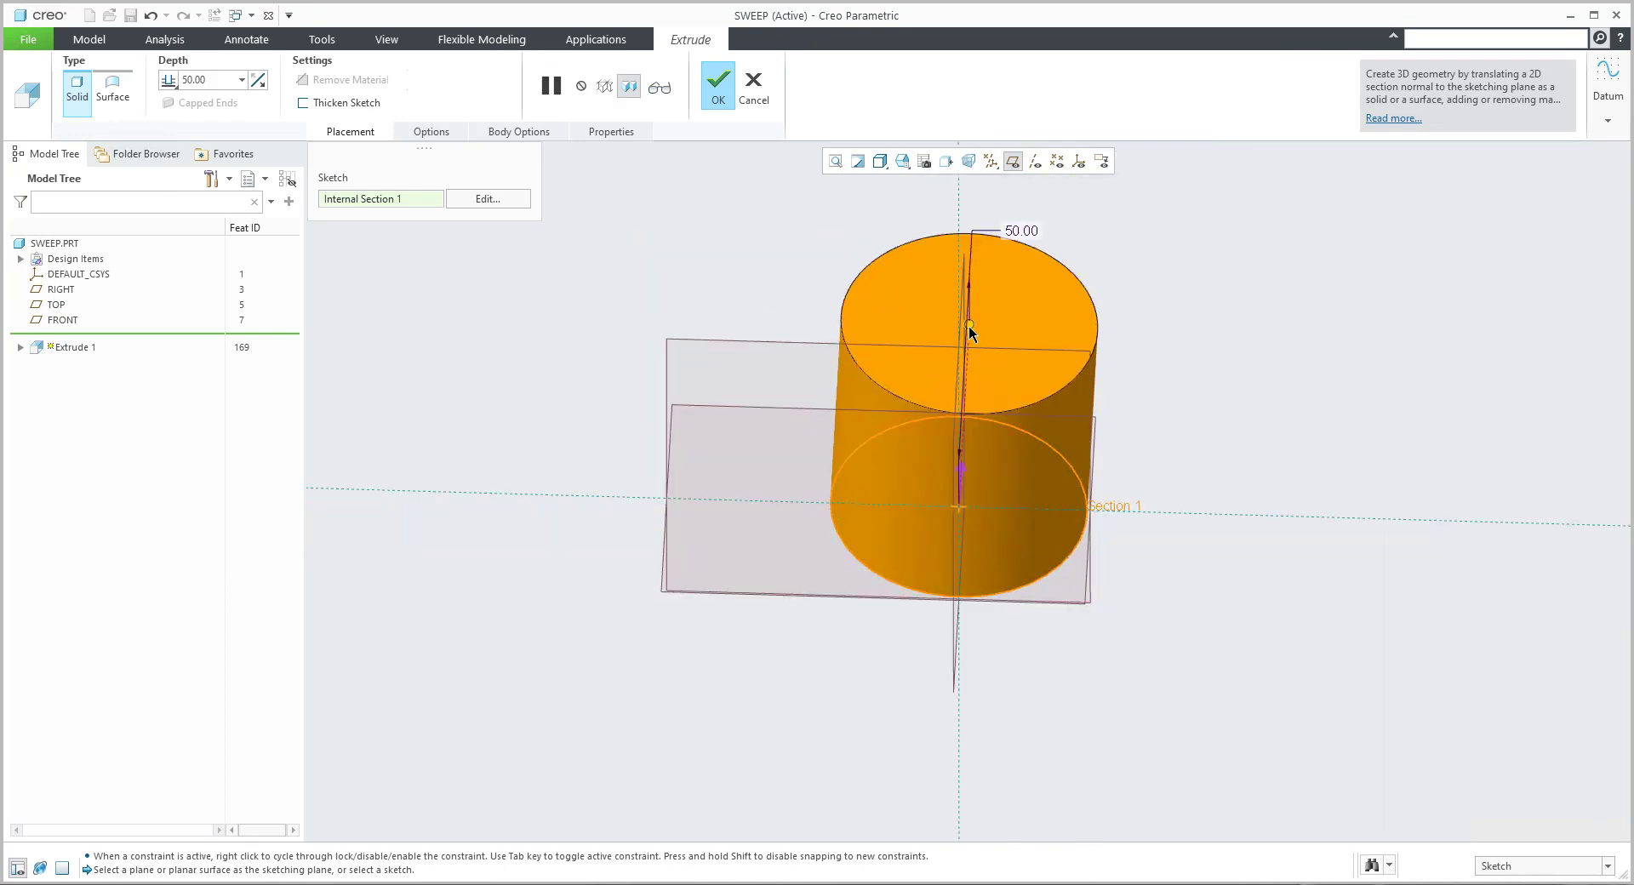
left_click_drag(971, 325, 973, 284)
middle_click(984, 387)
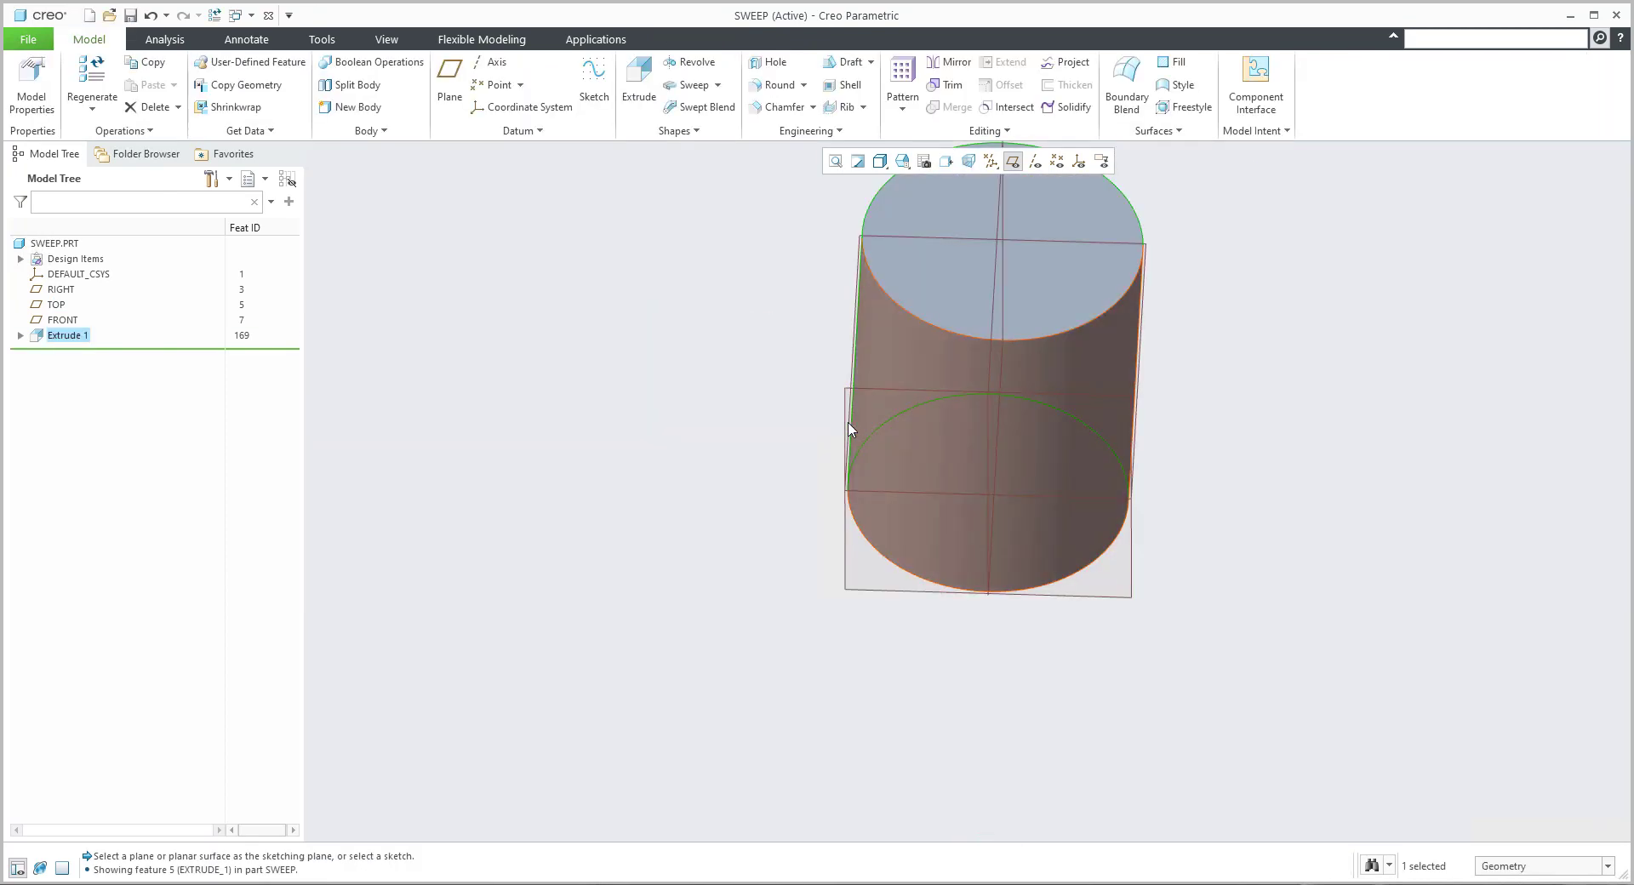
mouse_move(850, 431)
middle_mouse_down()
mouse_move(833, 416)
mouse_move(821, 498)
middle_mouse_up()
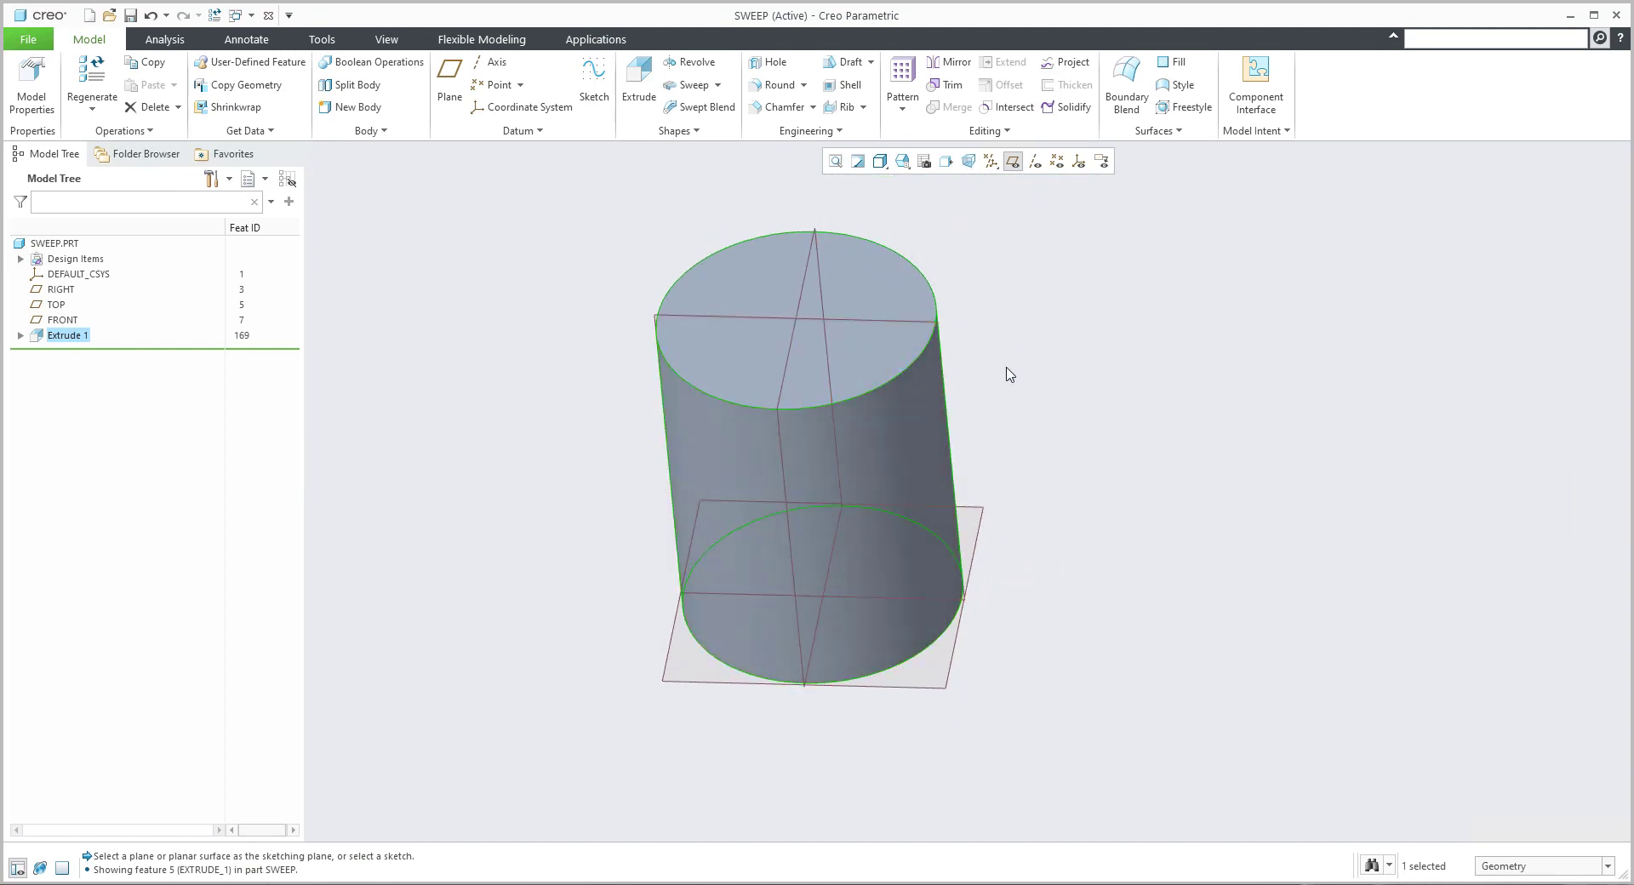
left_click(681, 316)
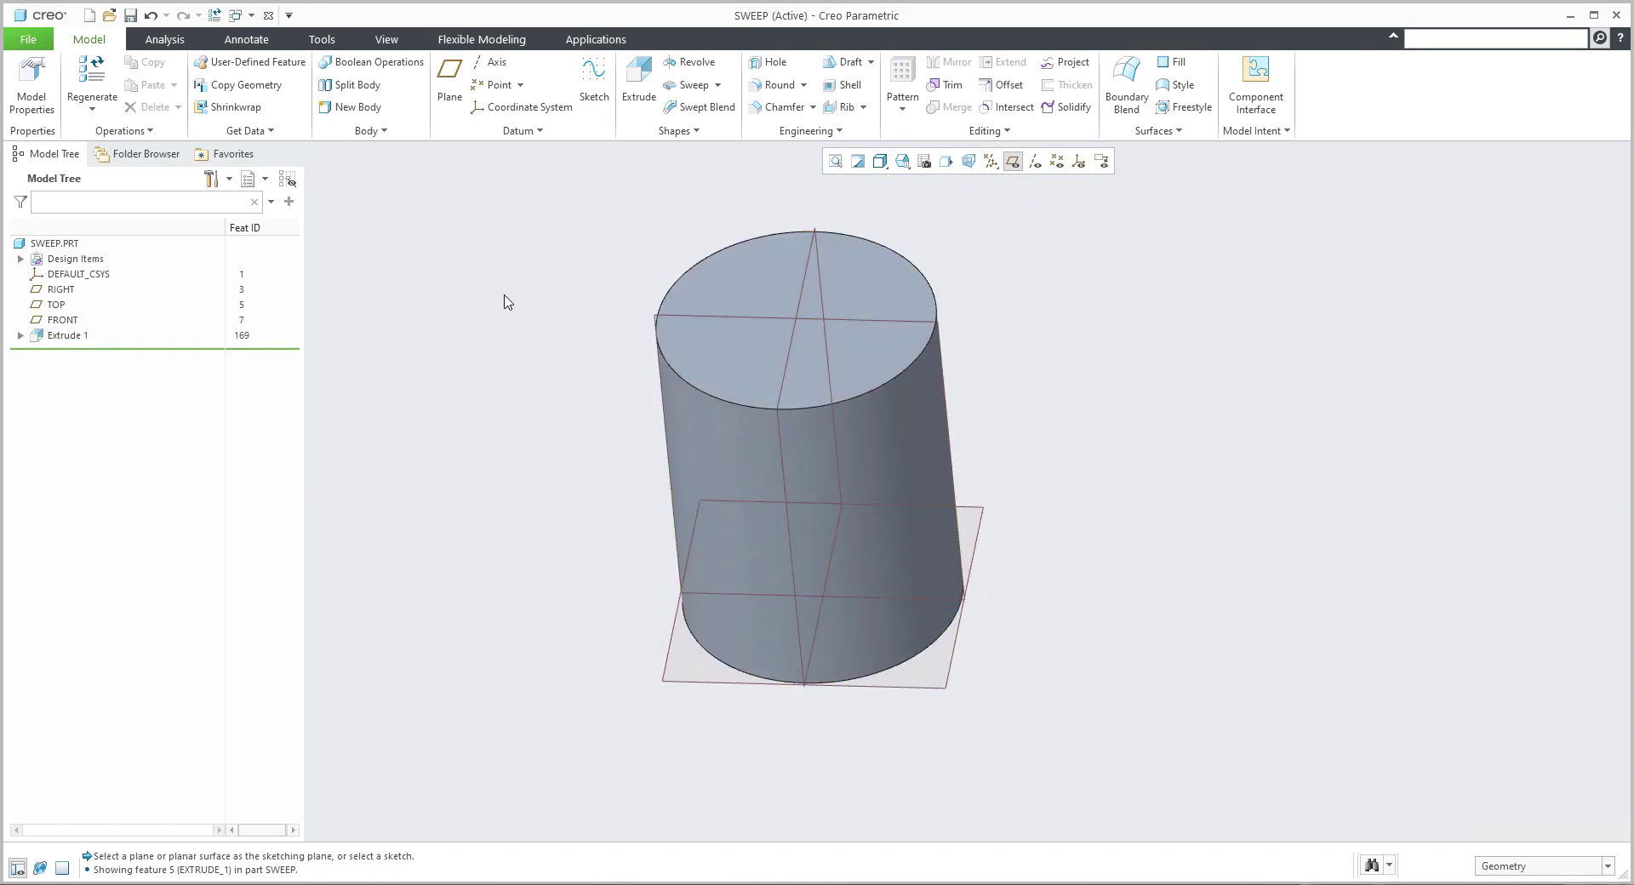
Start a new helical sweep with its profile sketch placed on the FRONT plane
left_click(719, 86)
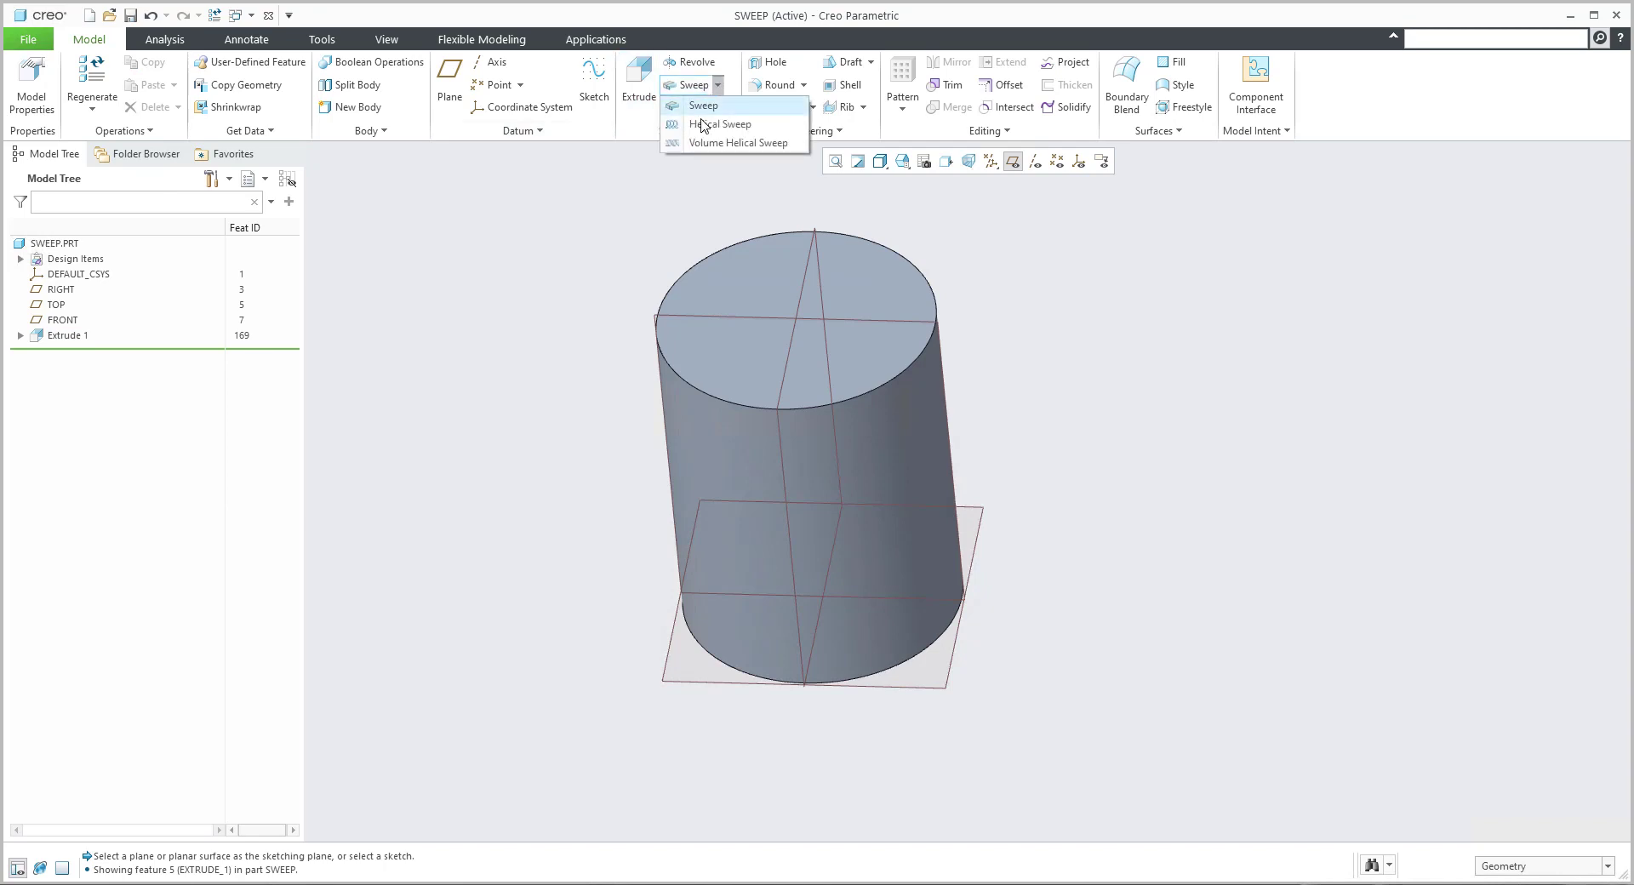
left_click(706, 123)
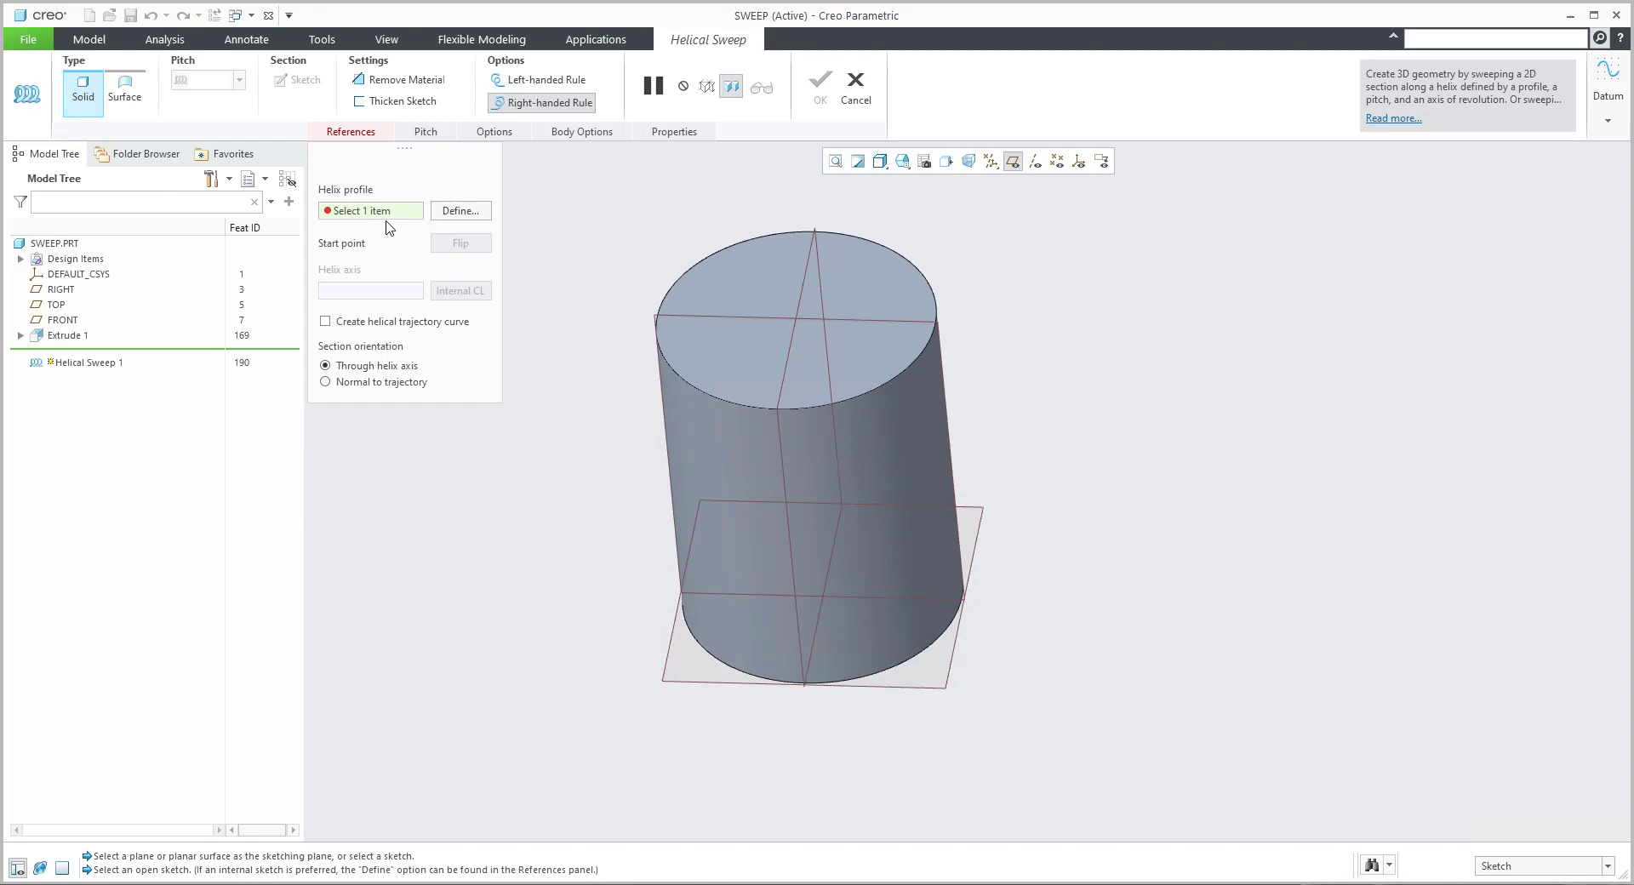
left_click(460, 215)
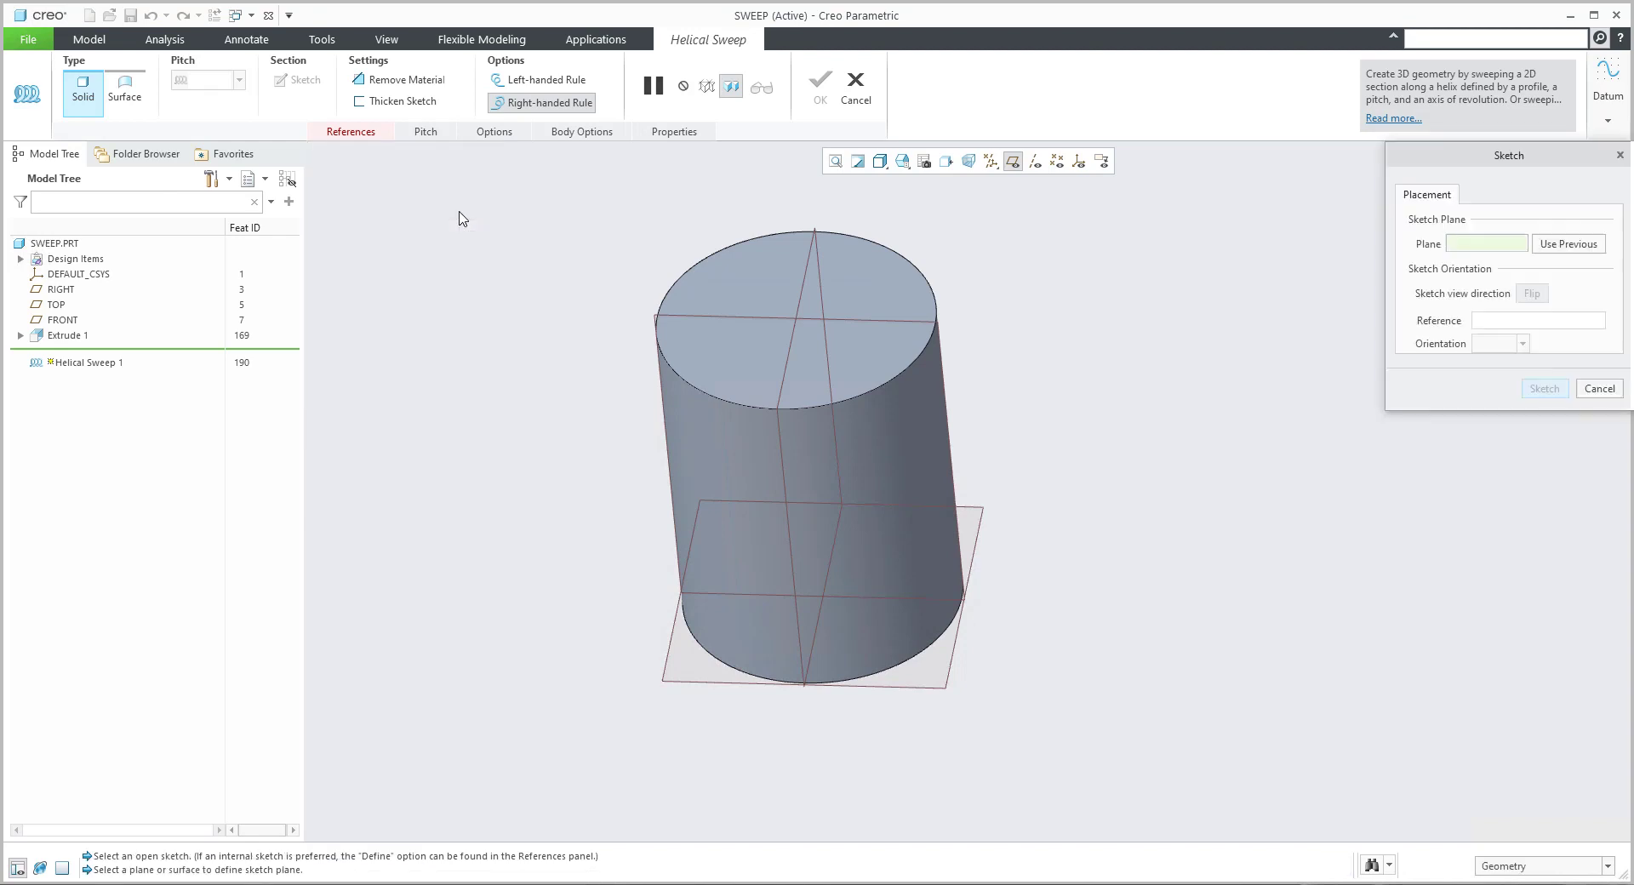
left_click(738, 316)
middle_click(734, 315)
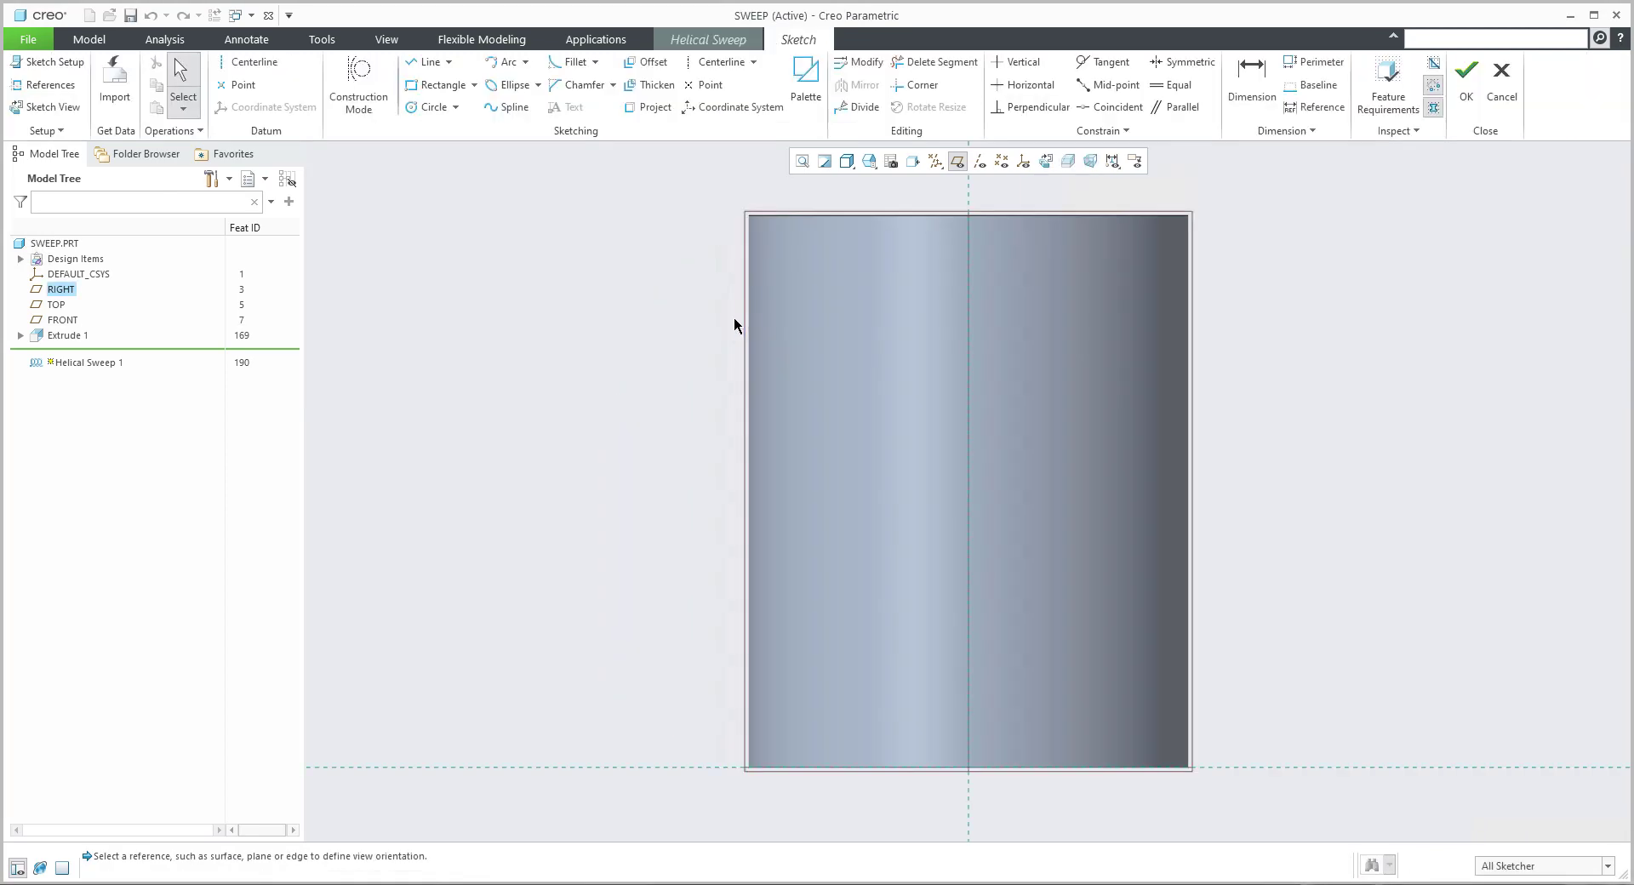
scroll(554, 457, "down", 1)
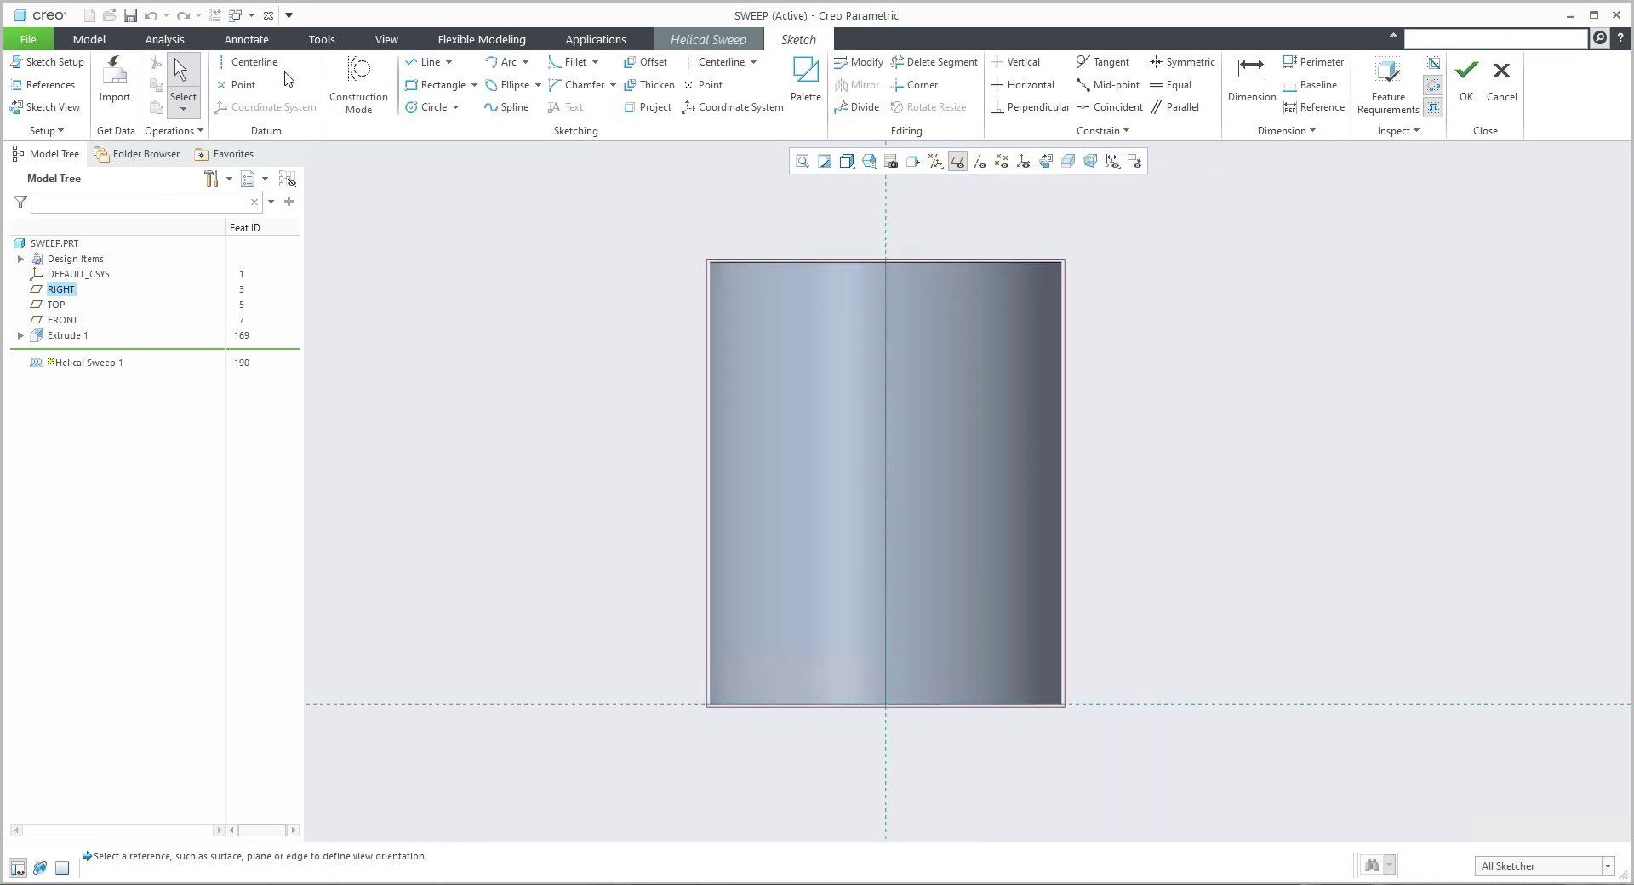
Sketch a vertical axis centerline and a profile line along the cylinder's left edge
left_click(274, 64)
left_click(885, 280)
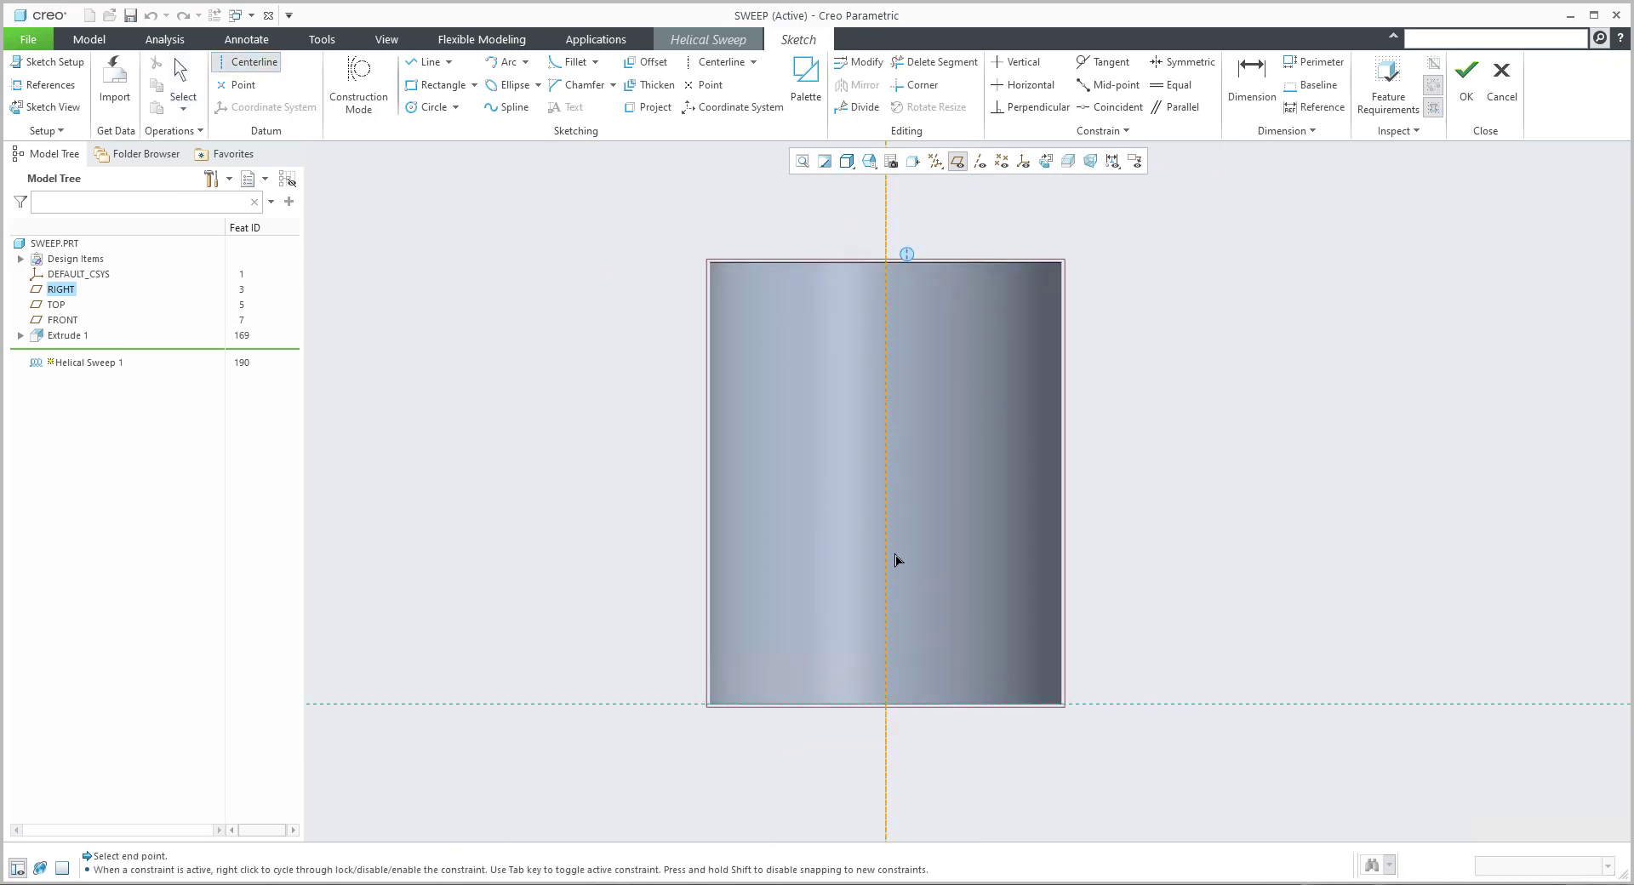
left_click(895, 560)
middle_click(609, 354)
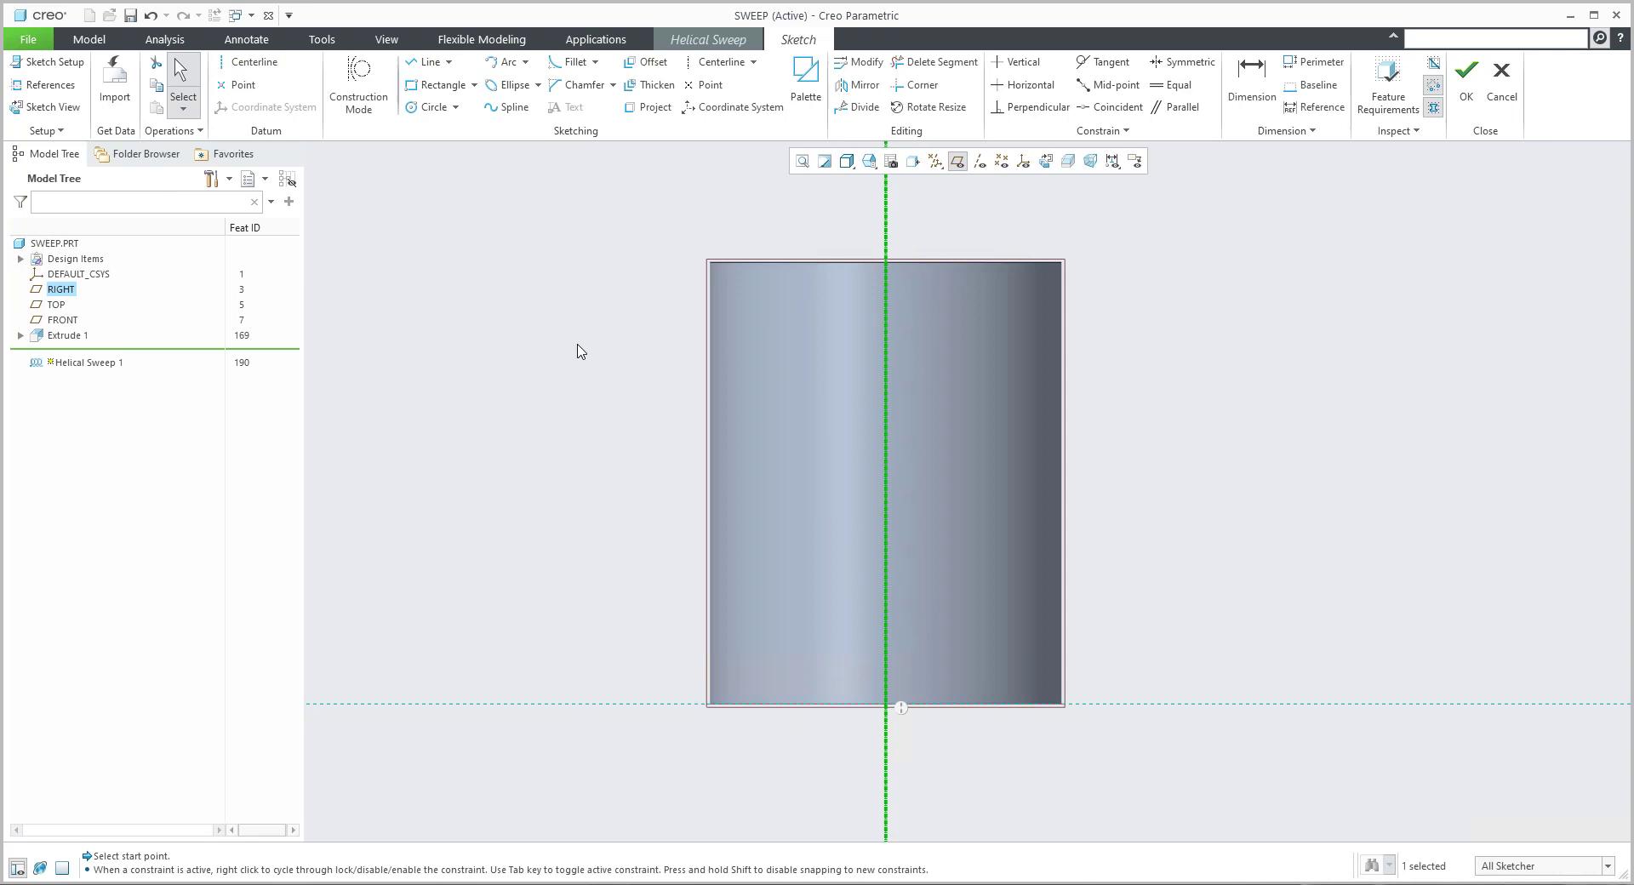
left_click(429, 67)
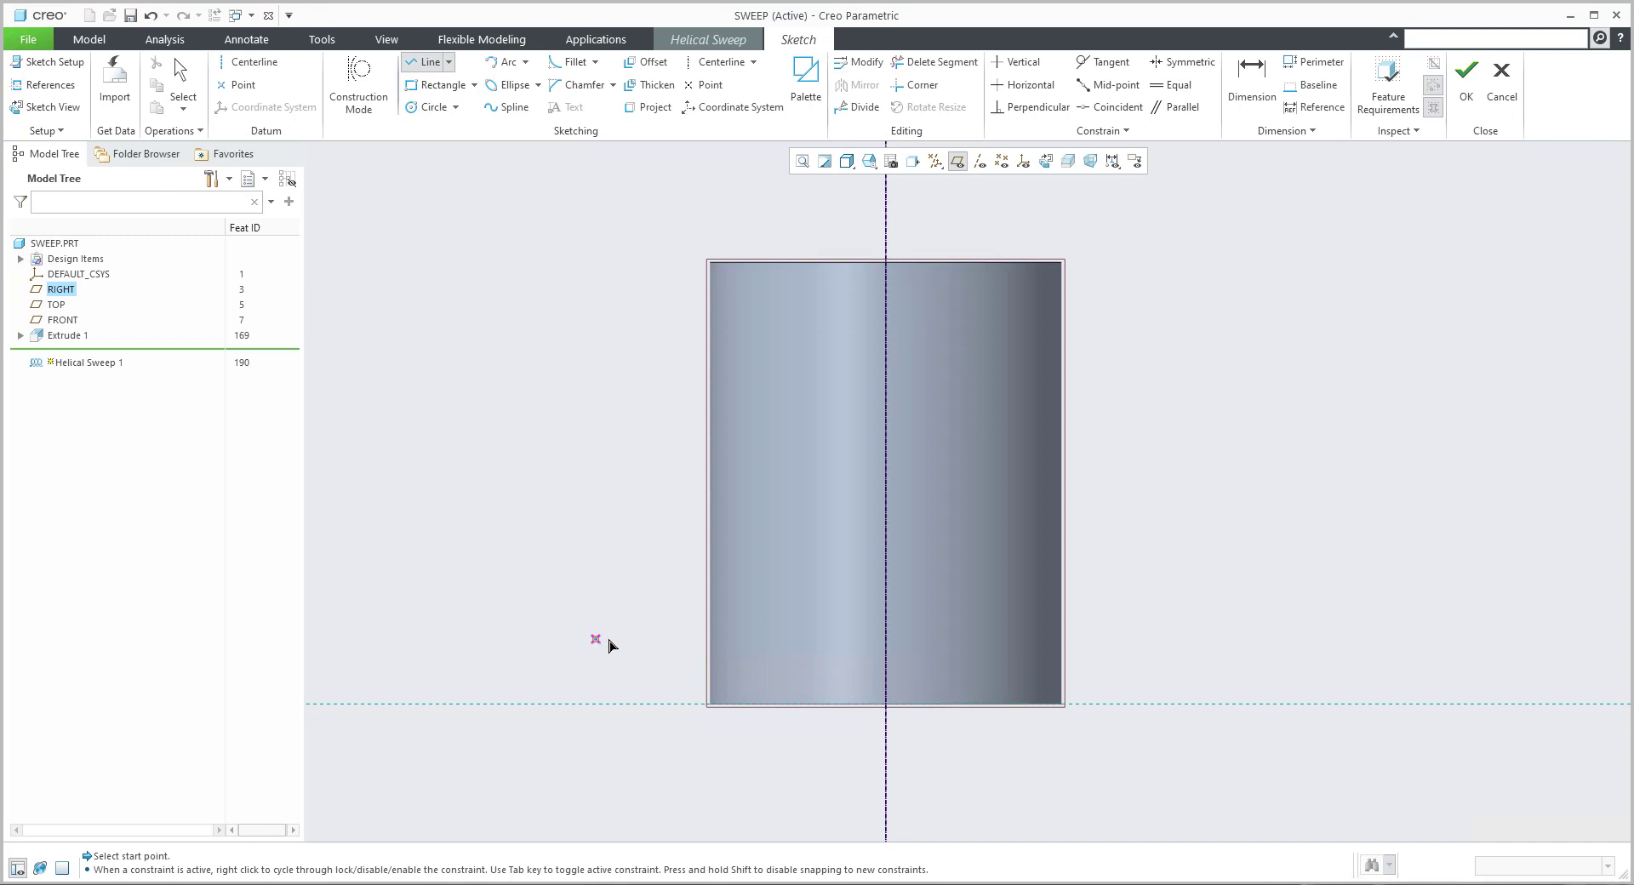
left_click(711, 669)
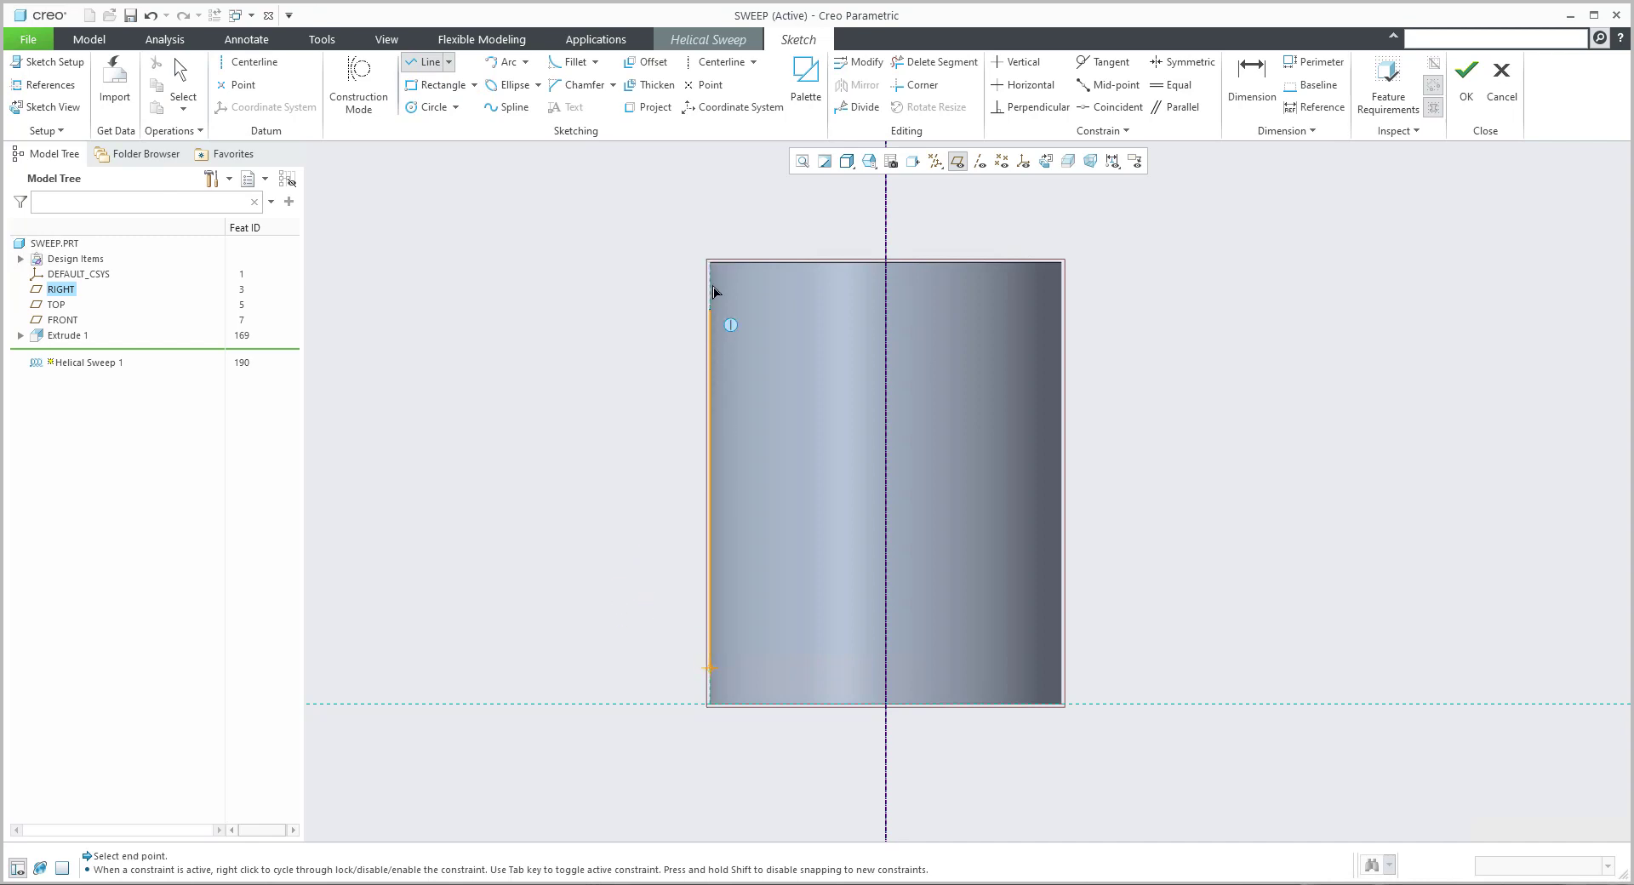
left_click(709, 214)
middle_click(638, 248)
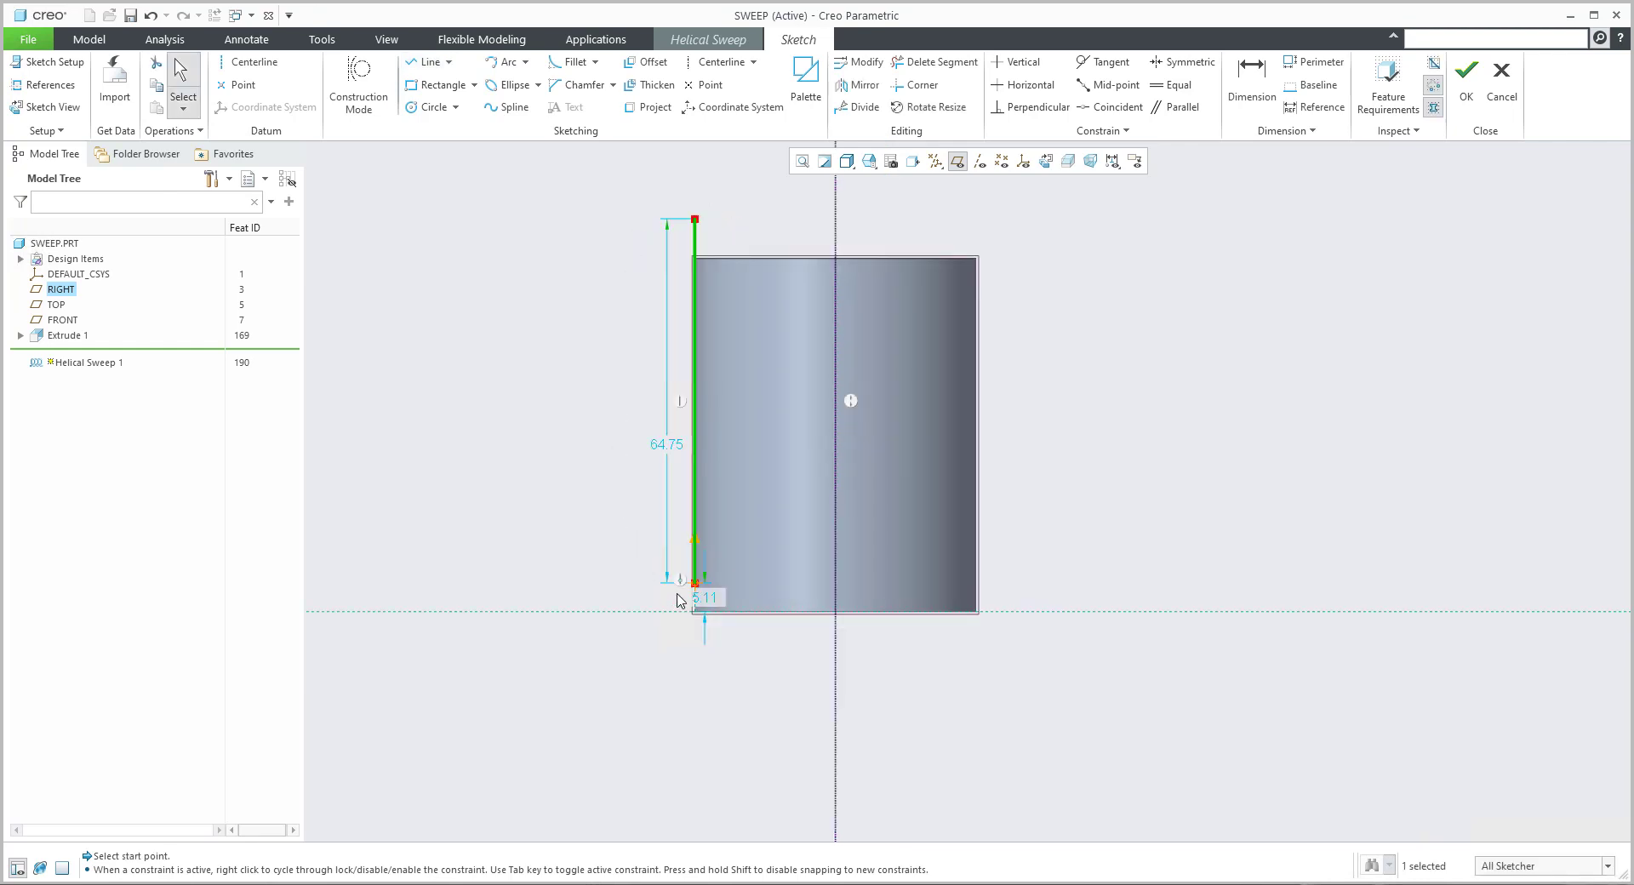
scroll(682, 601, "down", 1)
scroll(706, 596, "down", 1)
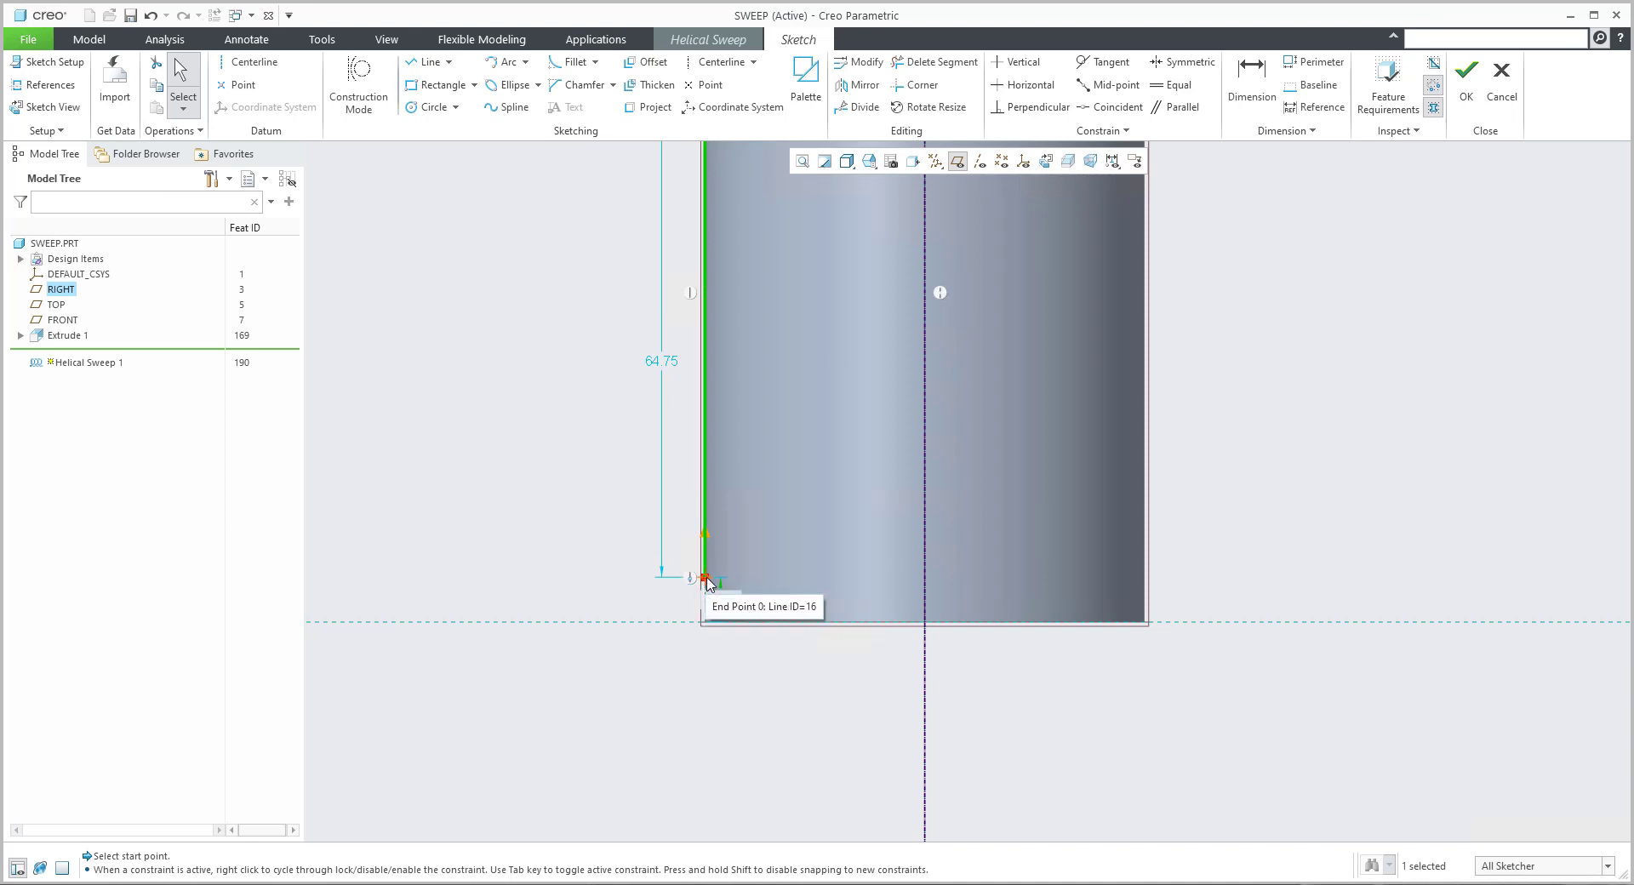
Extend the profile line 10 units below the cylinder's bottom
left_click_drag(705, 580, 704, 692)
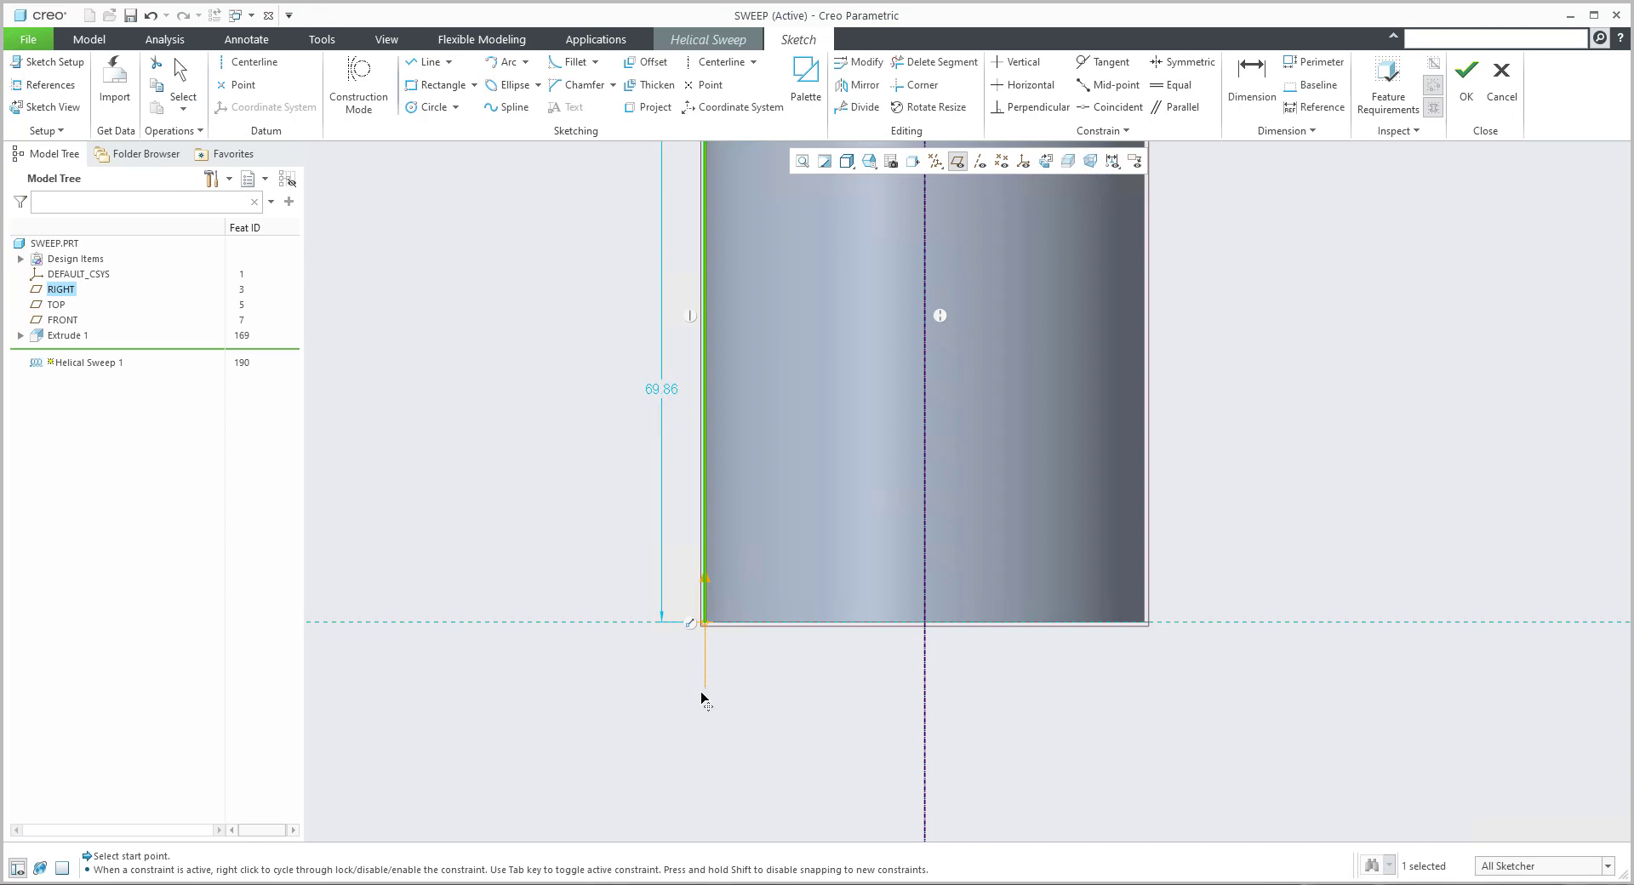
left_click(593, 676)
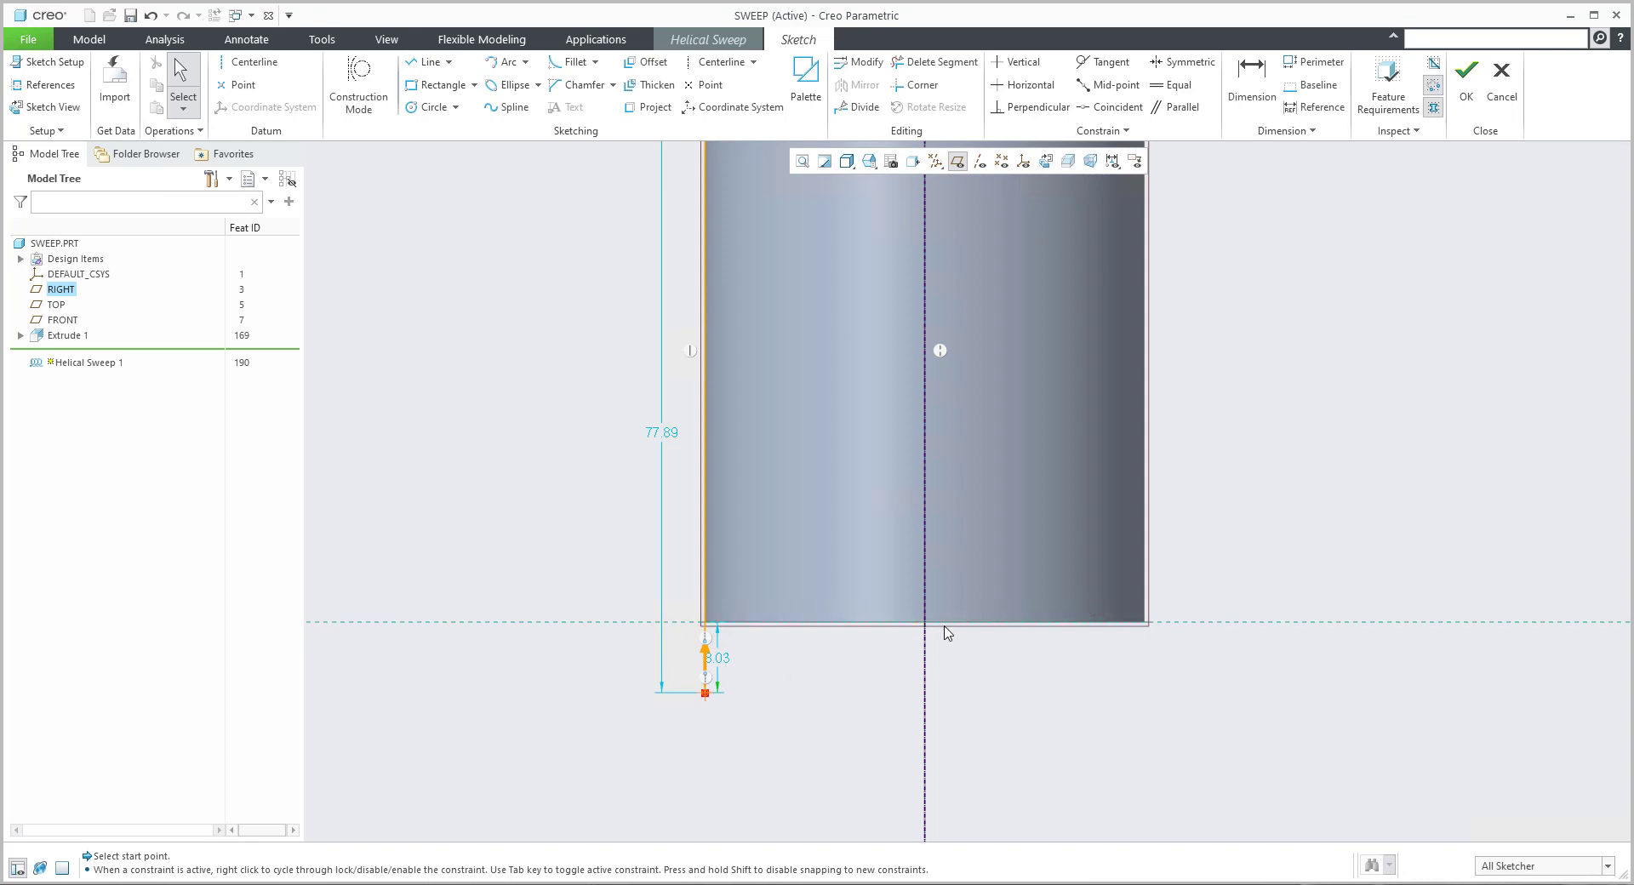
double_click(717, 659)
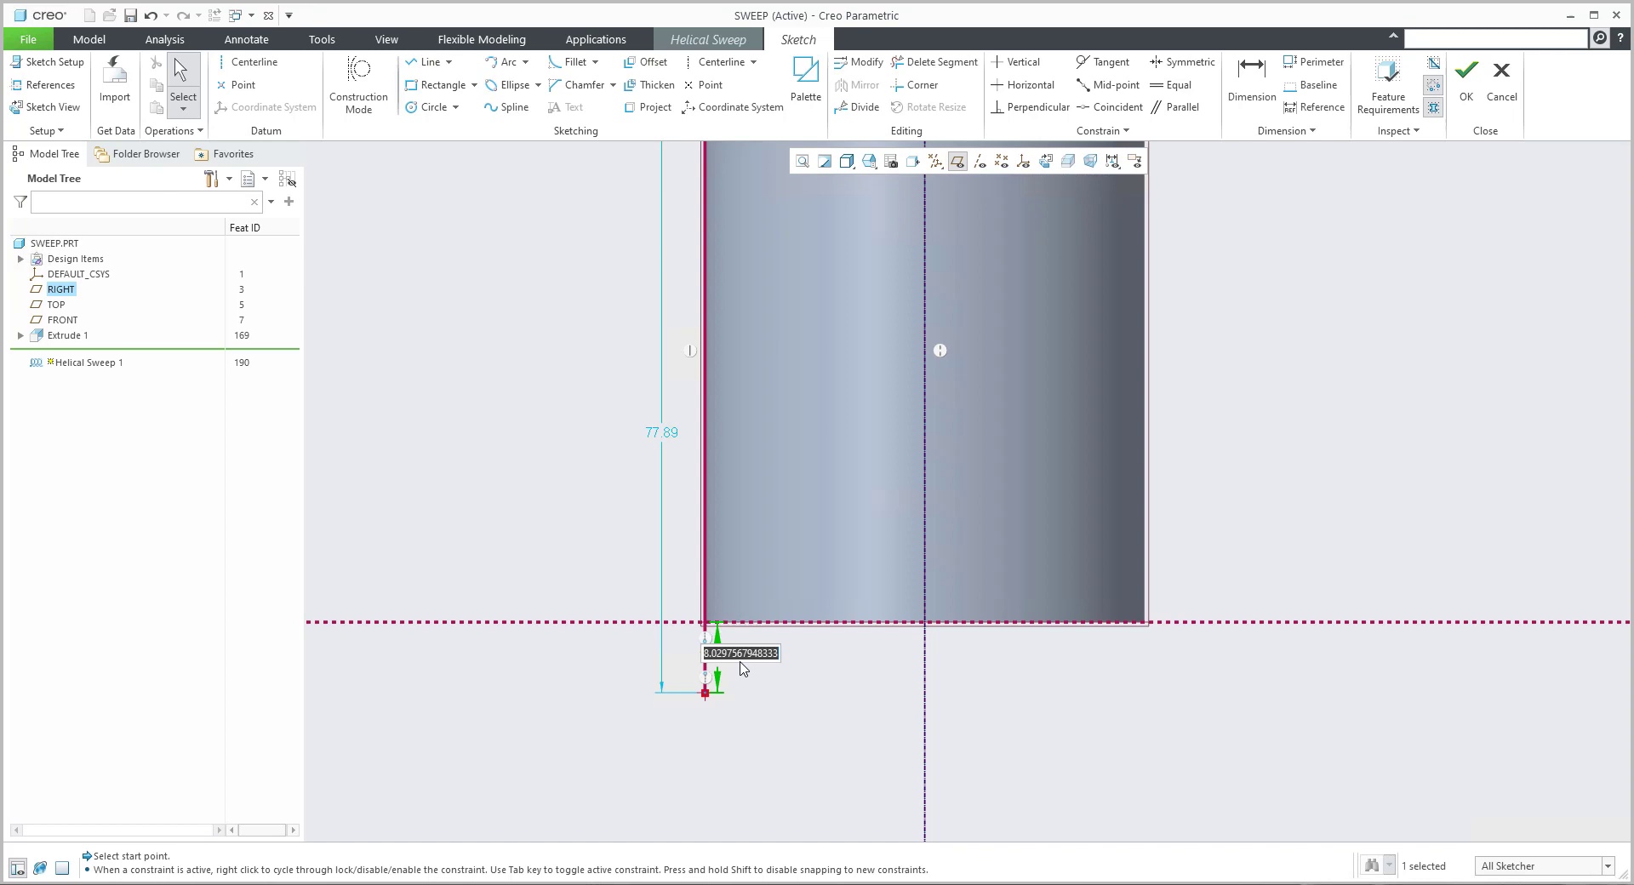
type("10")
key("Return")
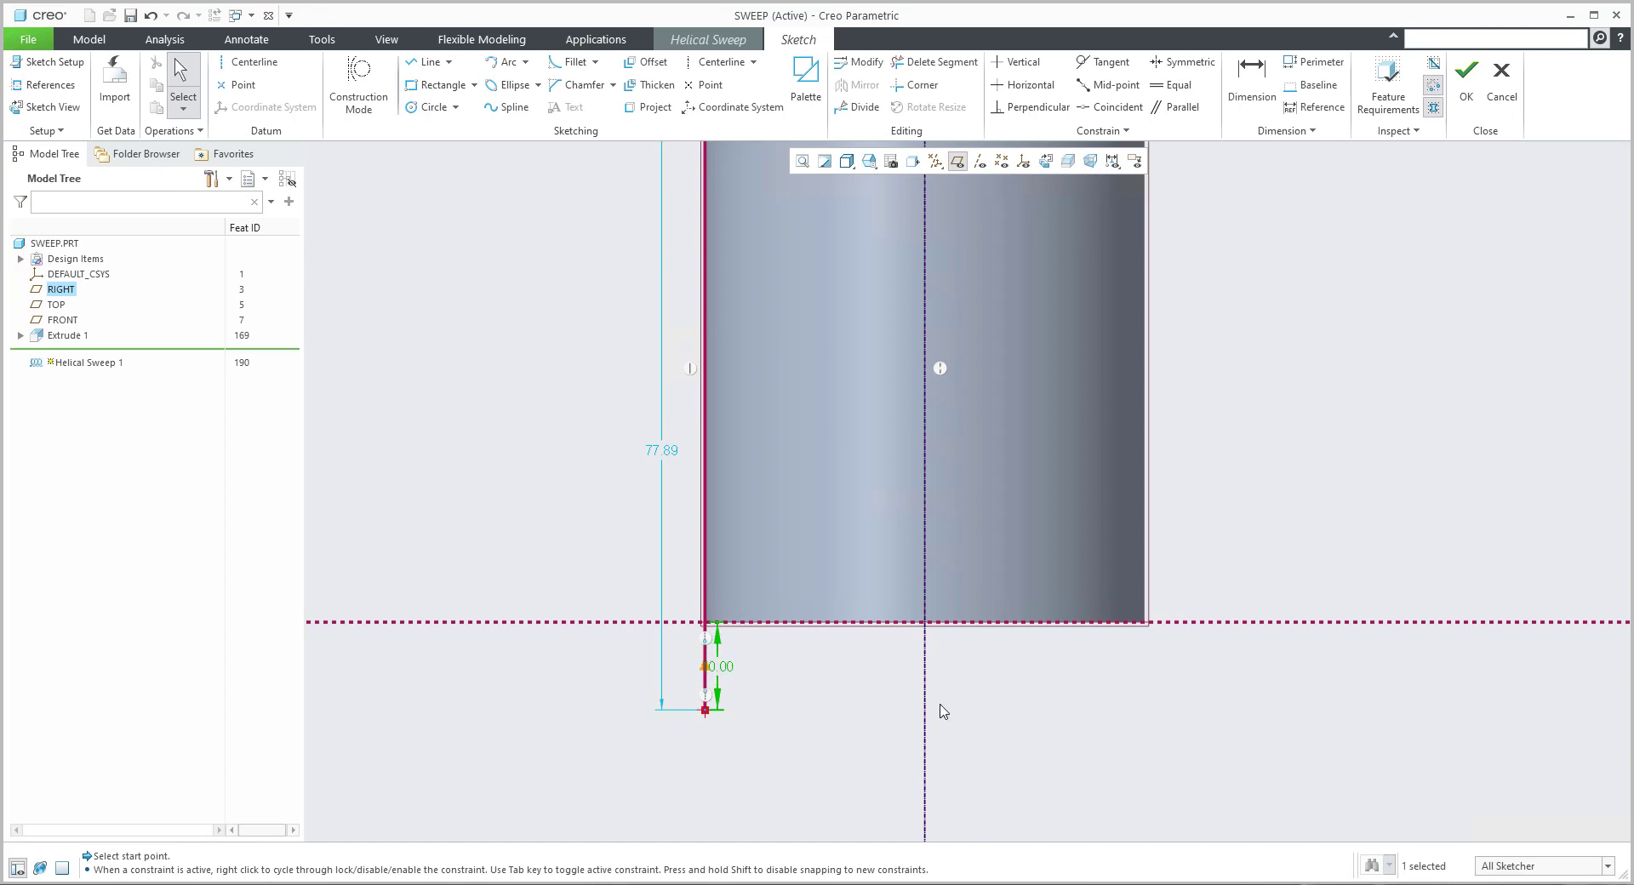
scroll(894, 717, "up", 3)
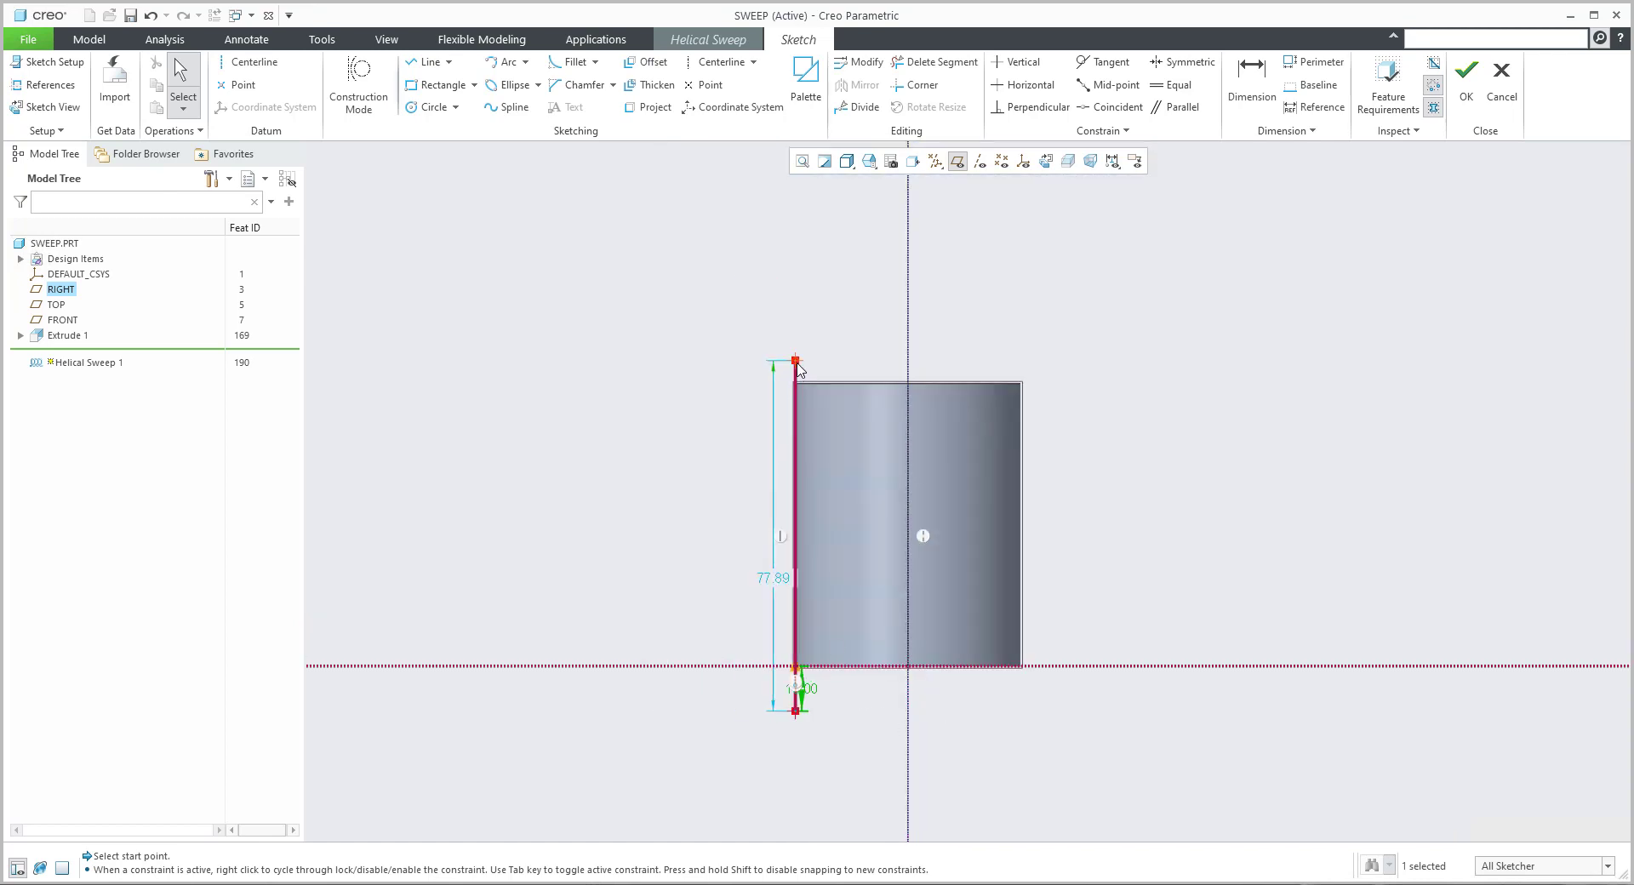
Accept the profile and sketch a small rectangle section at its lower end, previewing pitch 7.79
left_click(1465, 80)
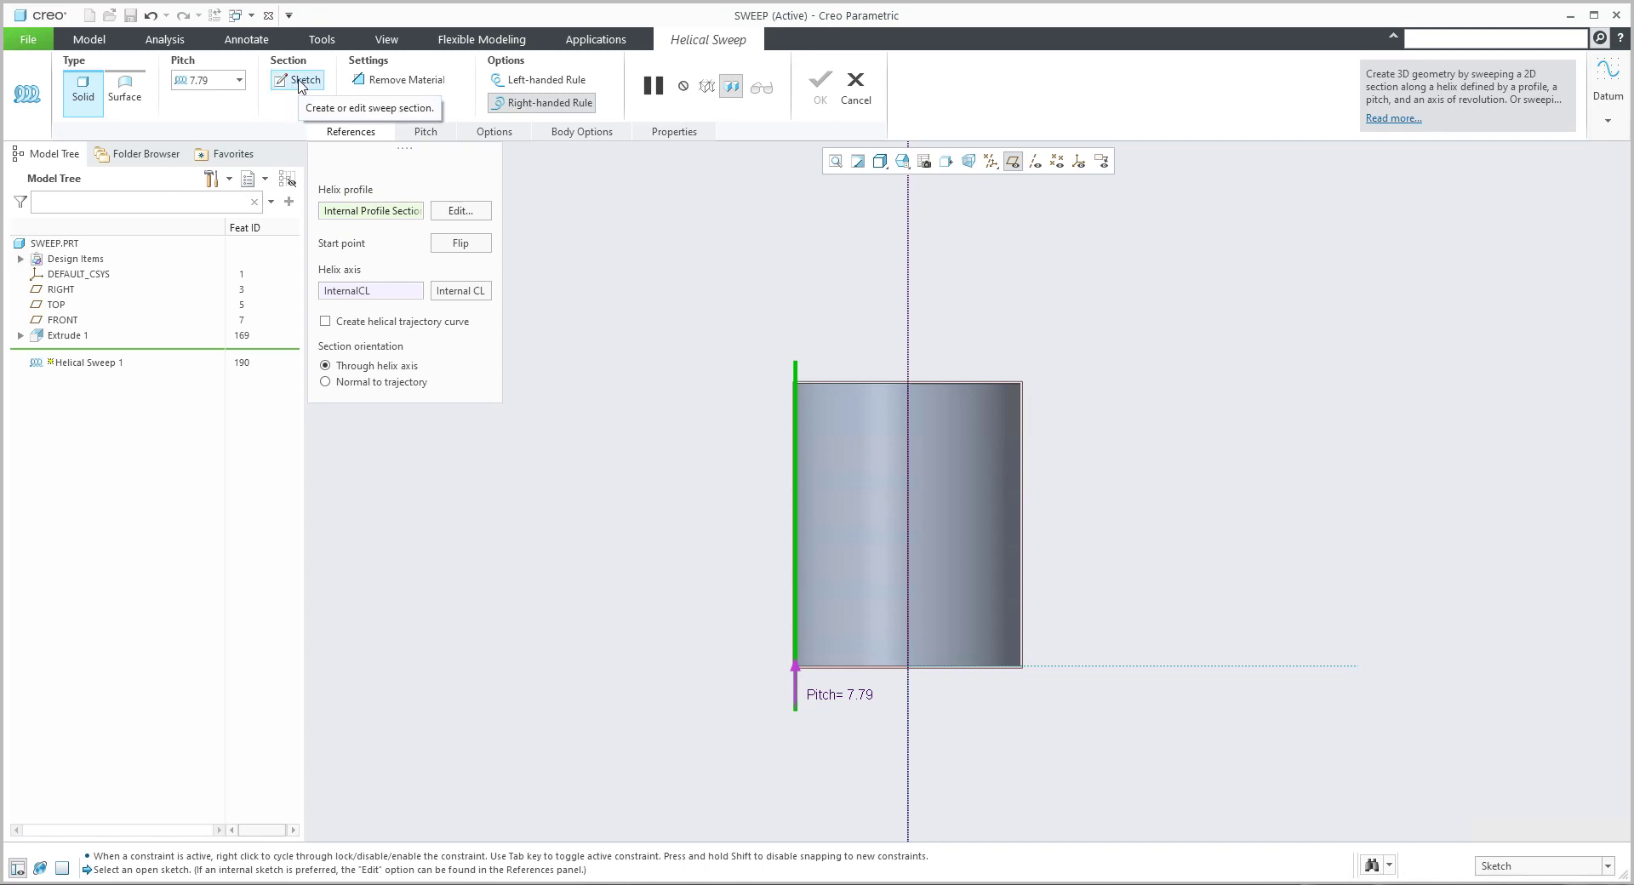
left_click(299, 81)
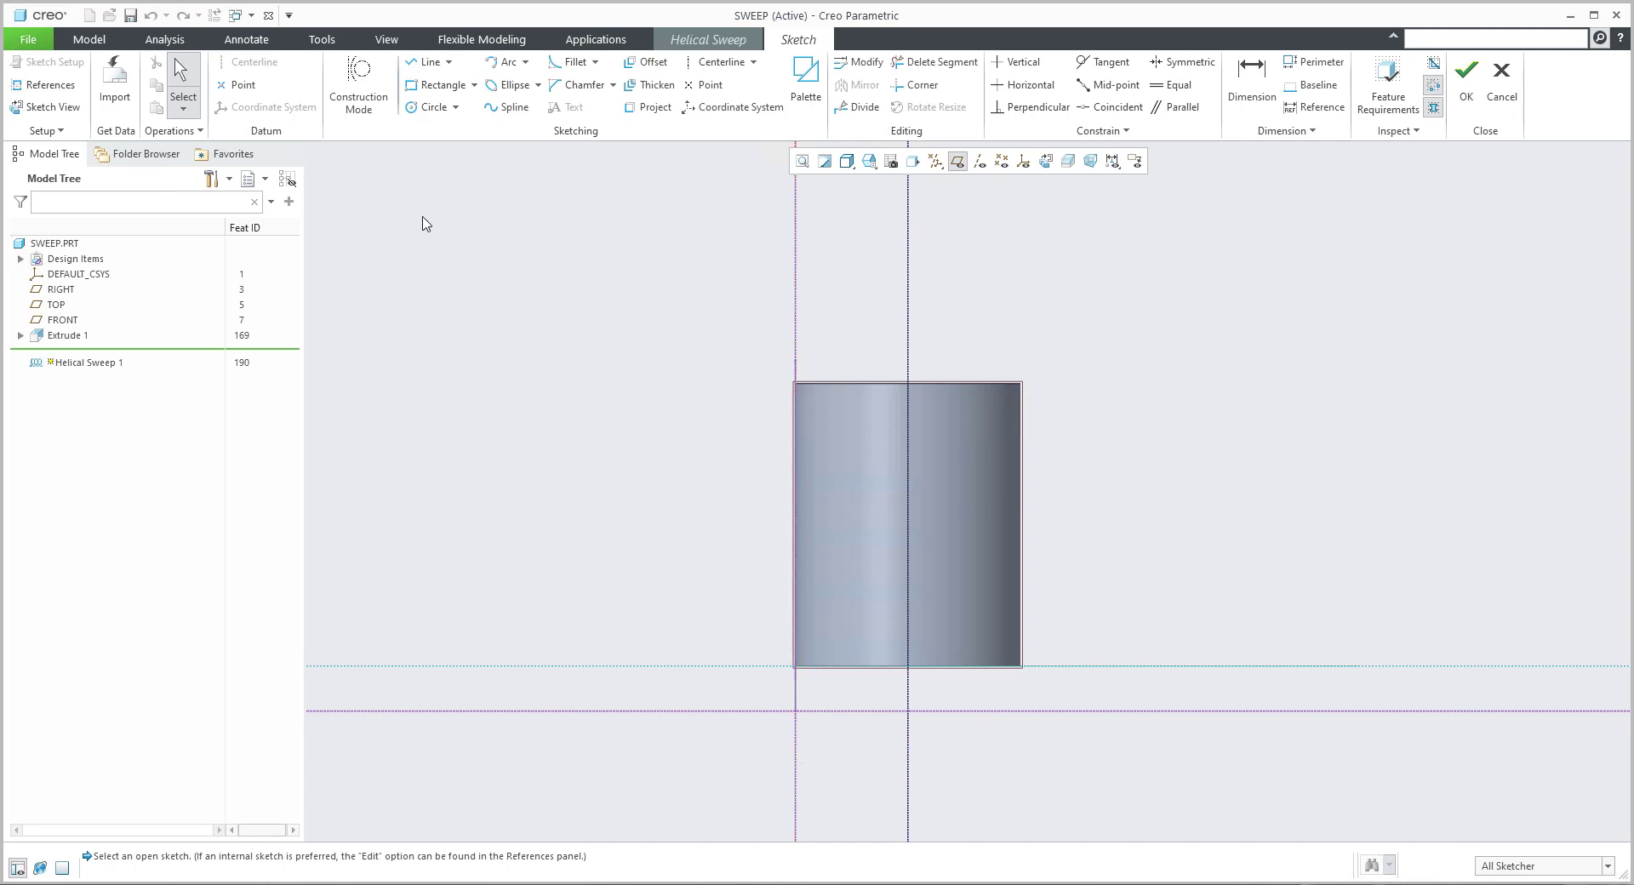
left_click(425, 91)
scroll(781, 726, "down", 3)
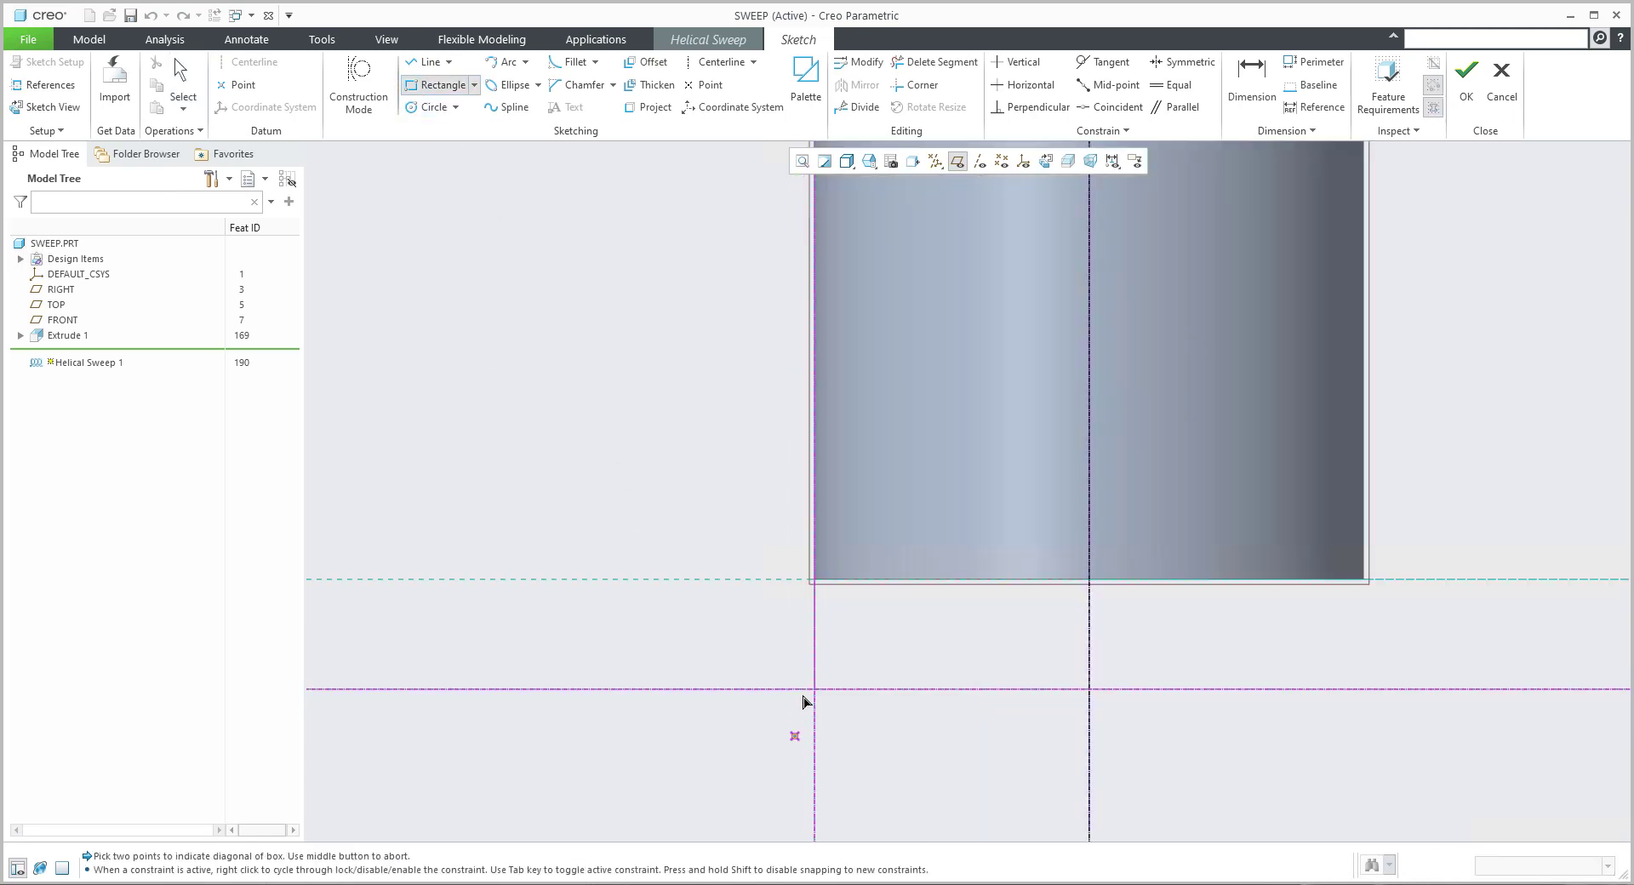
left_click(778, 662)
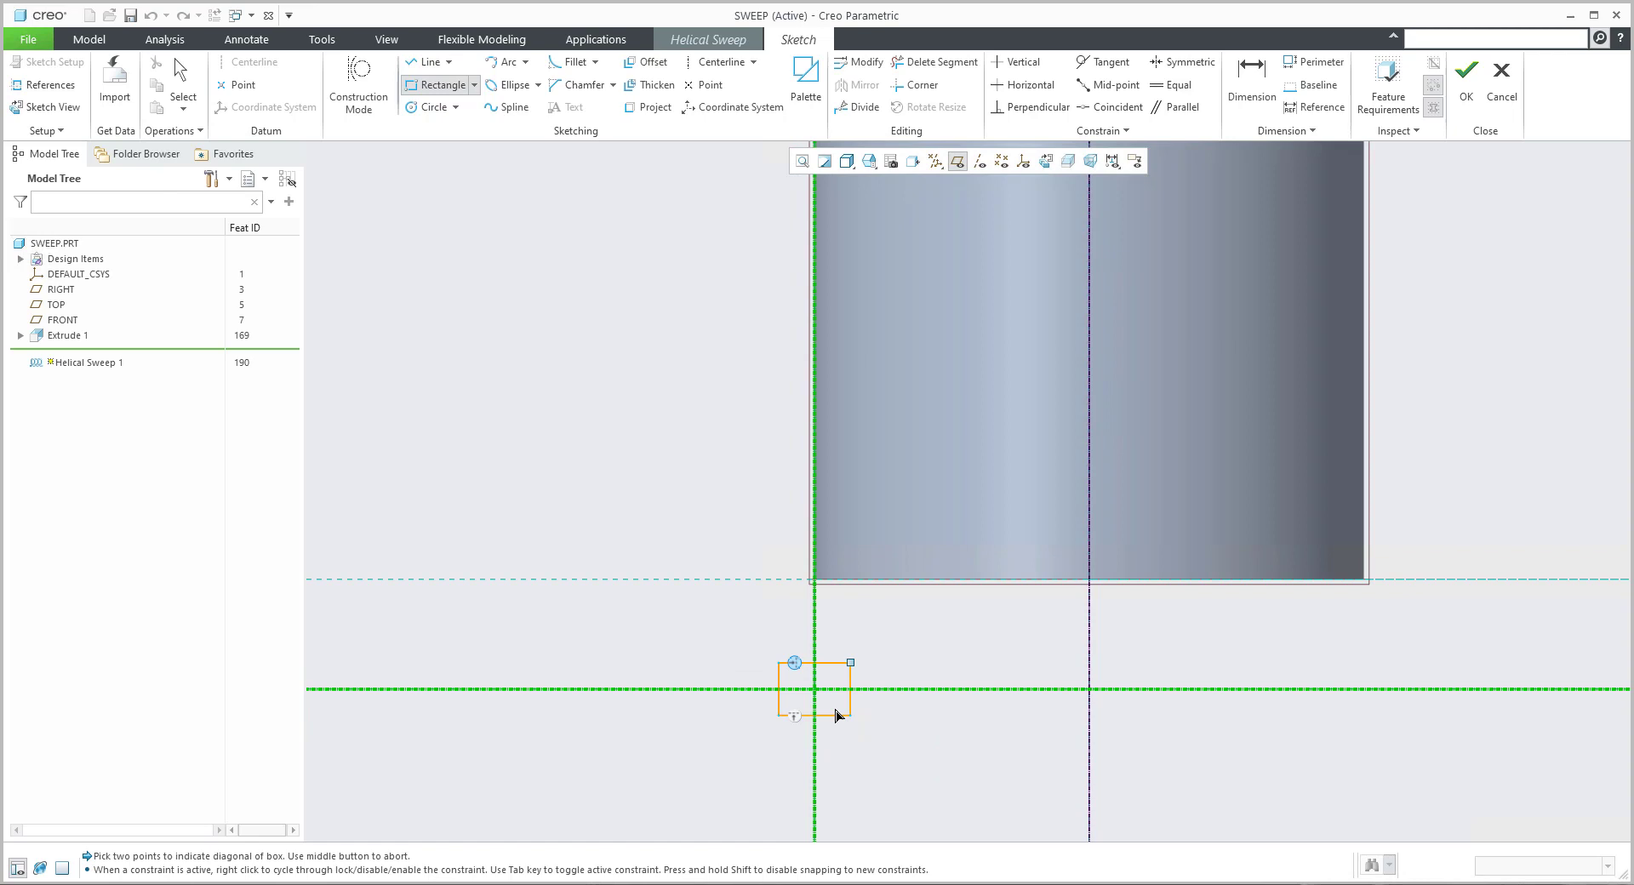
left_click(850, 715)
middle_click(903, 751)
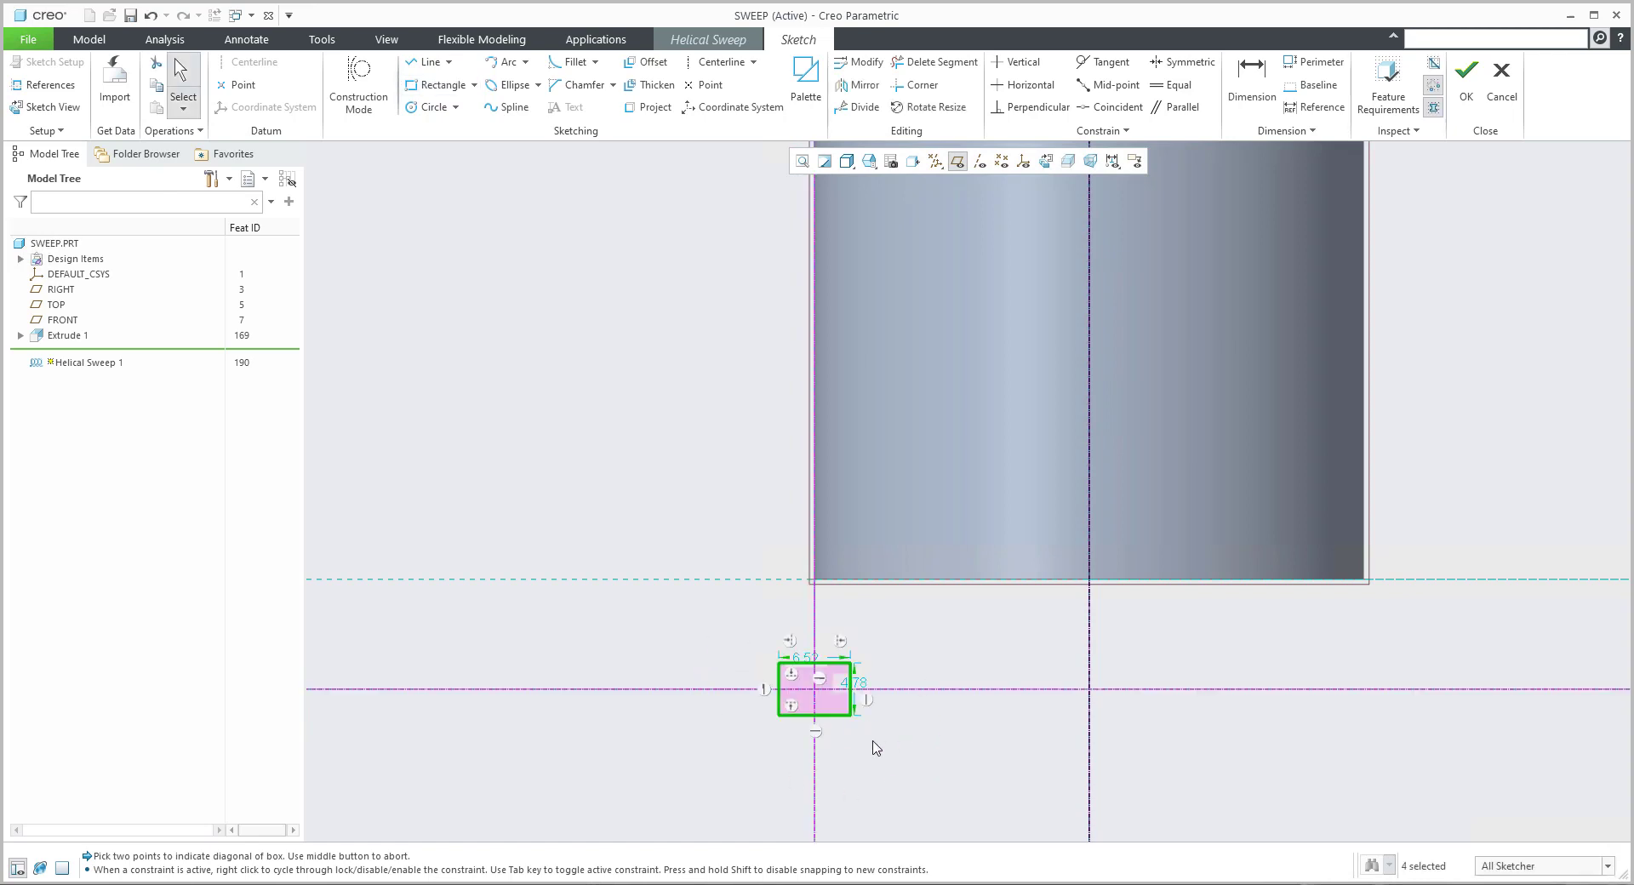
left_click(1466, 81)
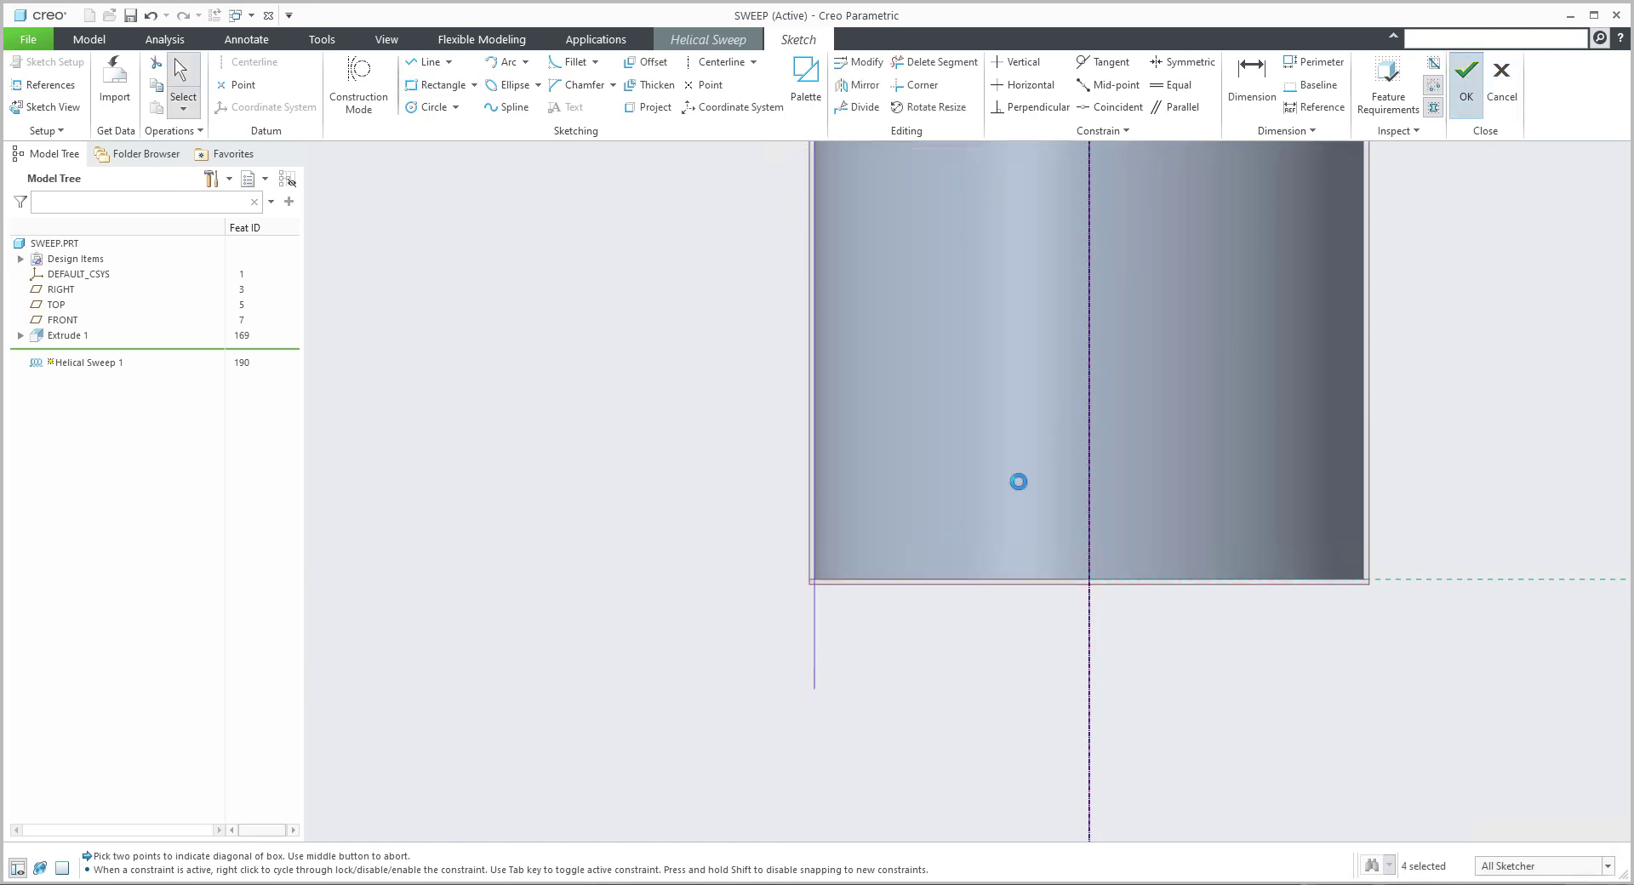
Switch the helical sweep to Remove Material so it cuts a groove into the cylinder
scroll(689, 608, "up", 2)
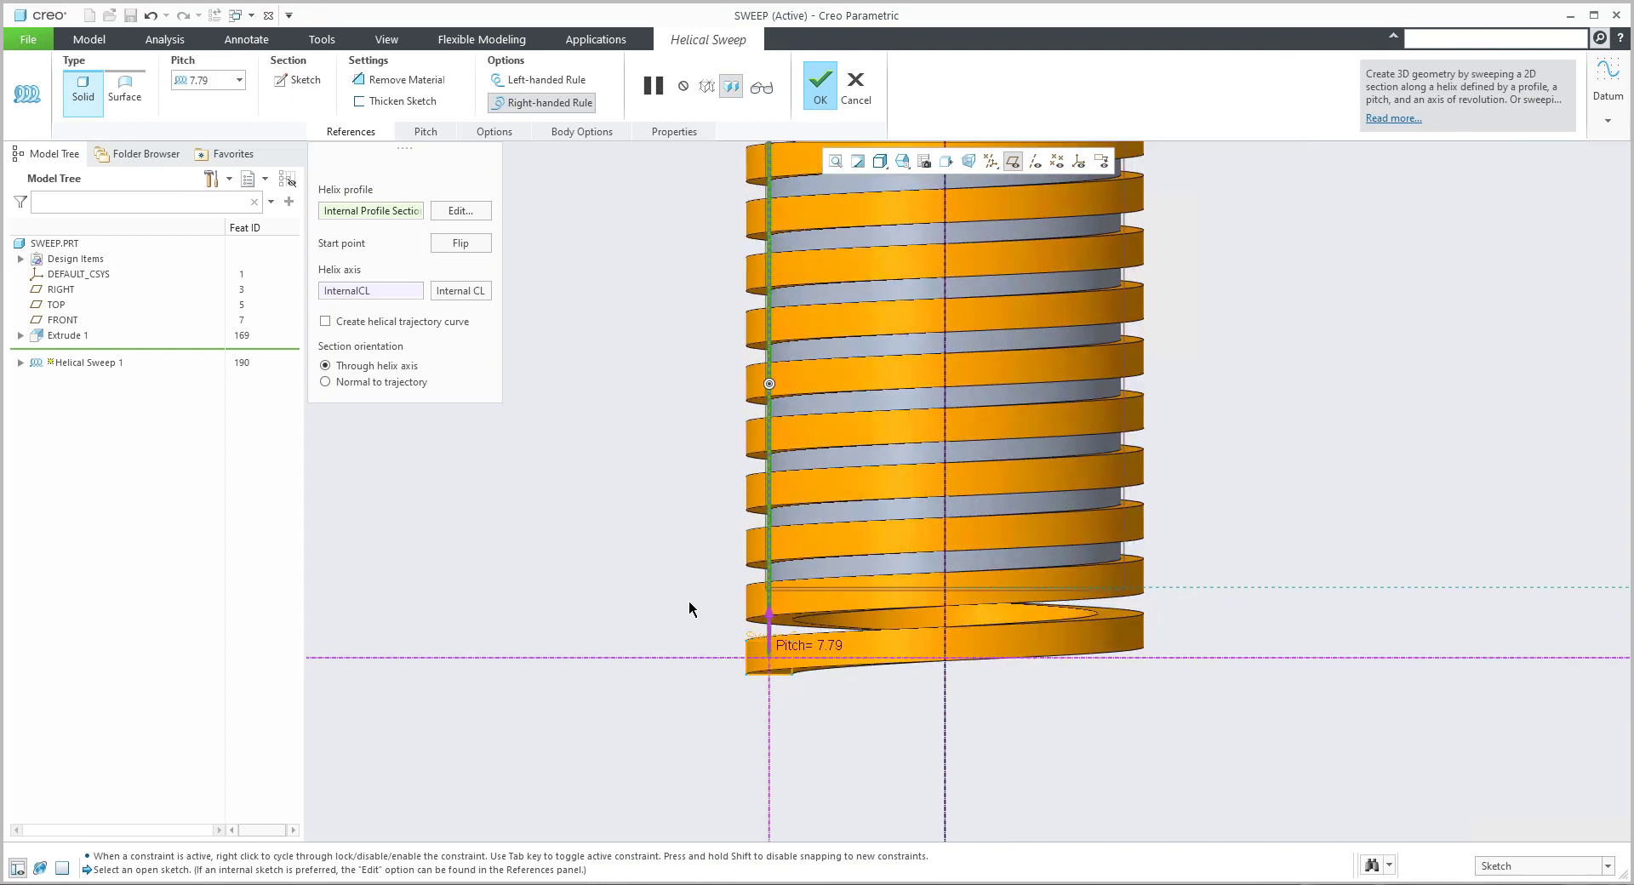
scroll(689, 608, "up", 1)
middle_click_drag(656, 503, 657, 531, "shift")
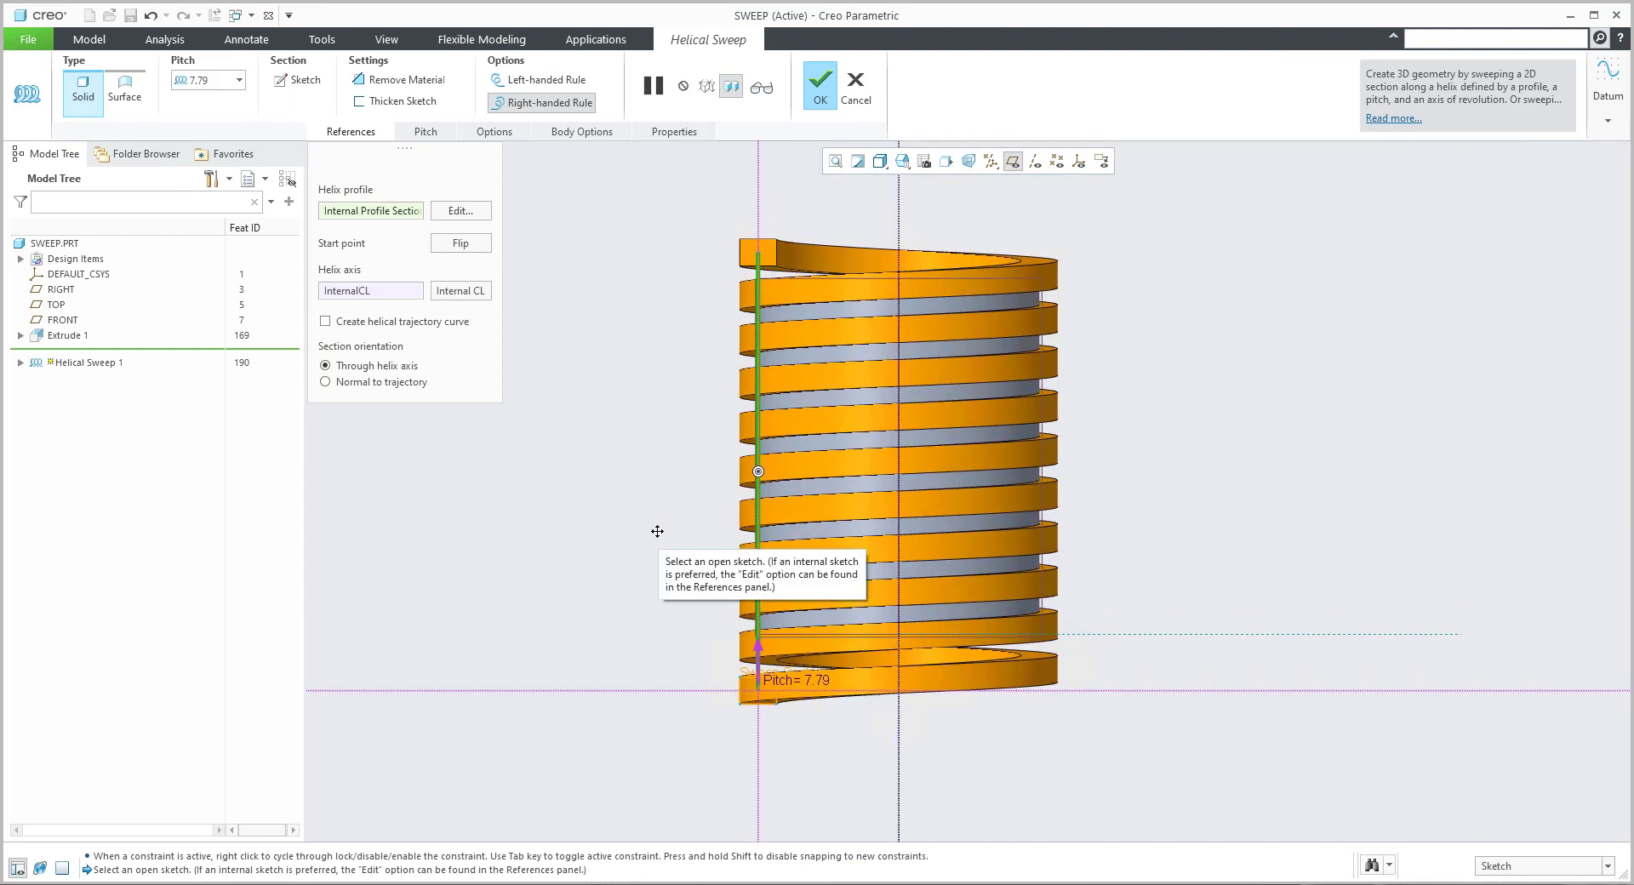
left_click(385, 80)
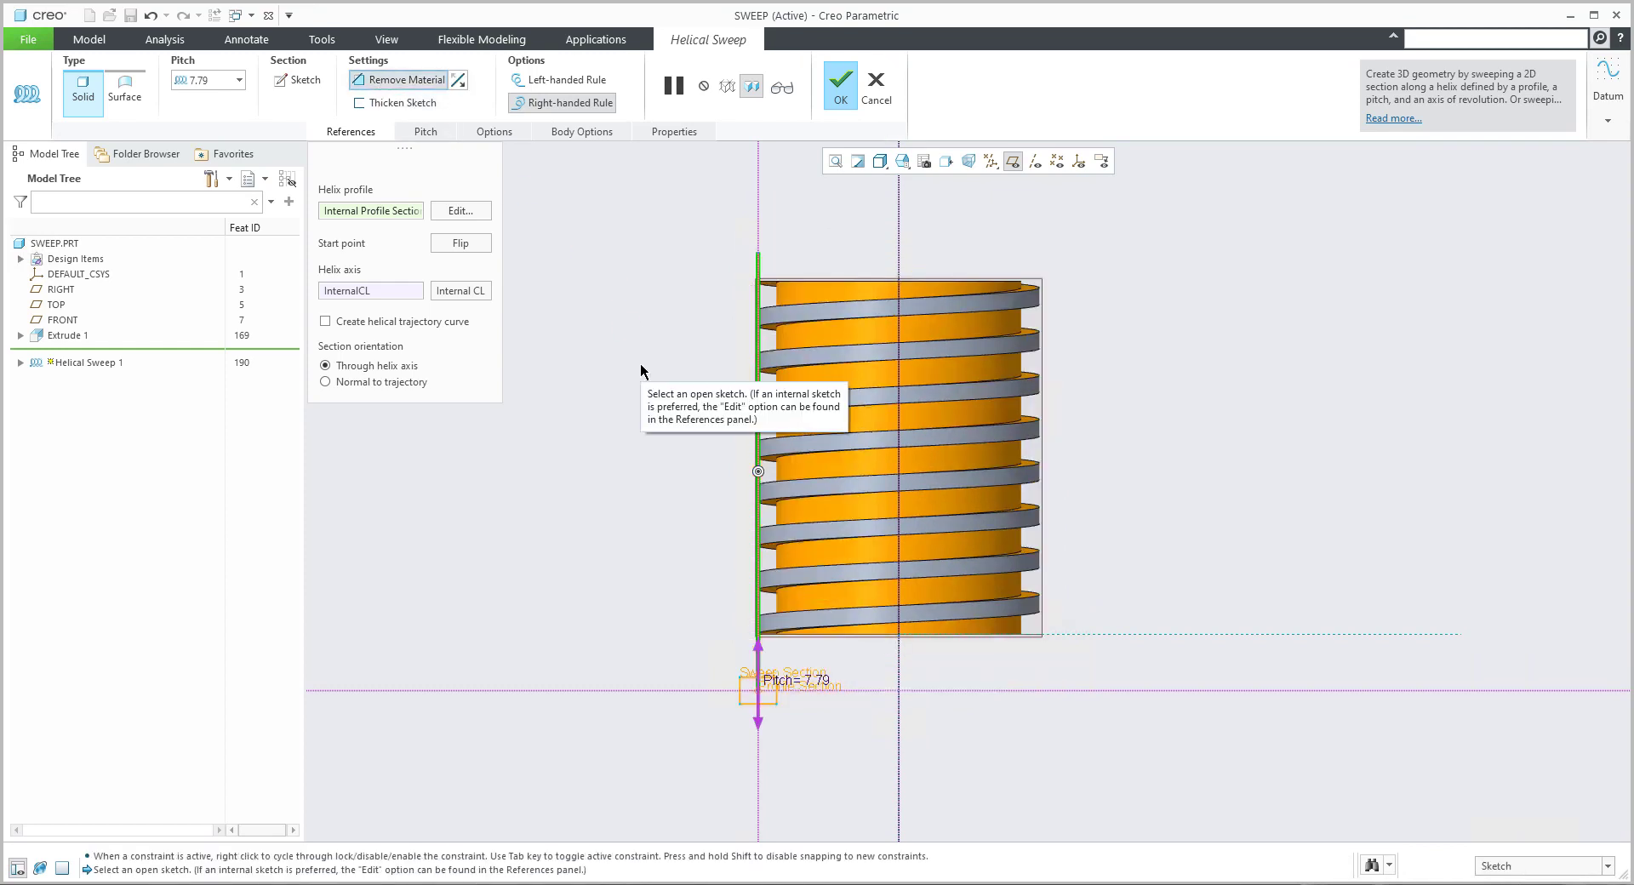
Set the helix pitch to 15 in the Pitch tab
left_click(425, 132)
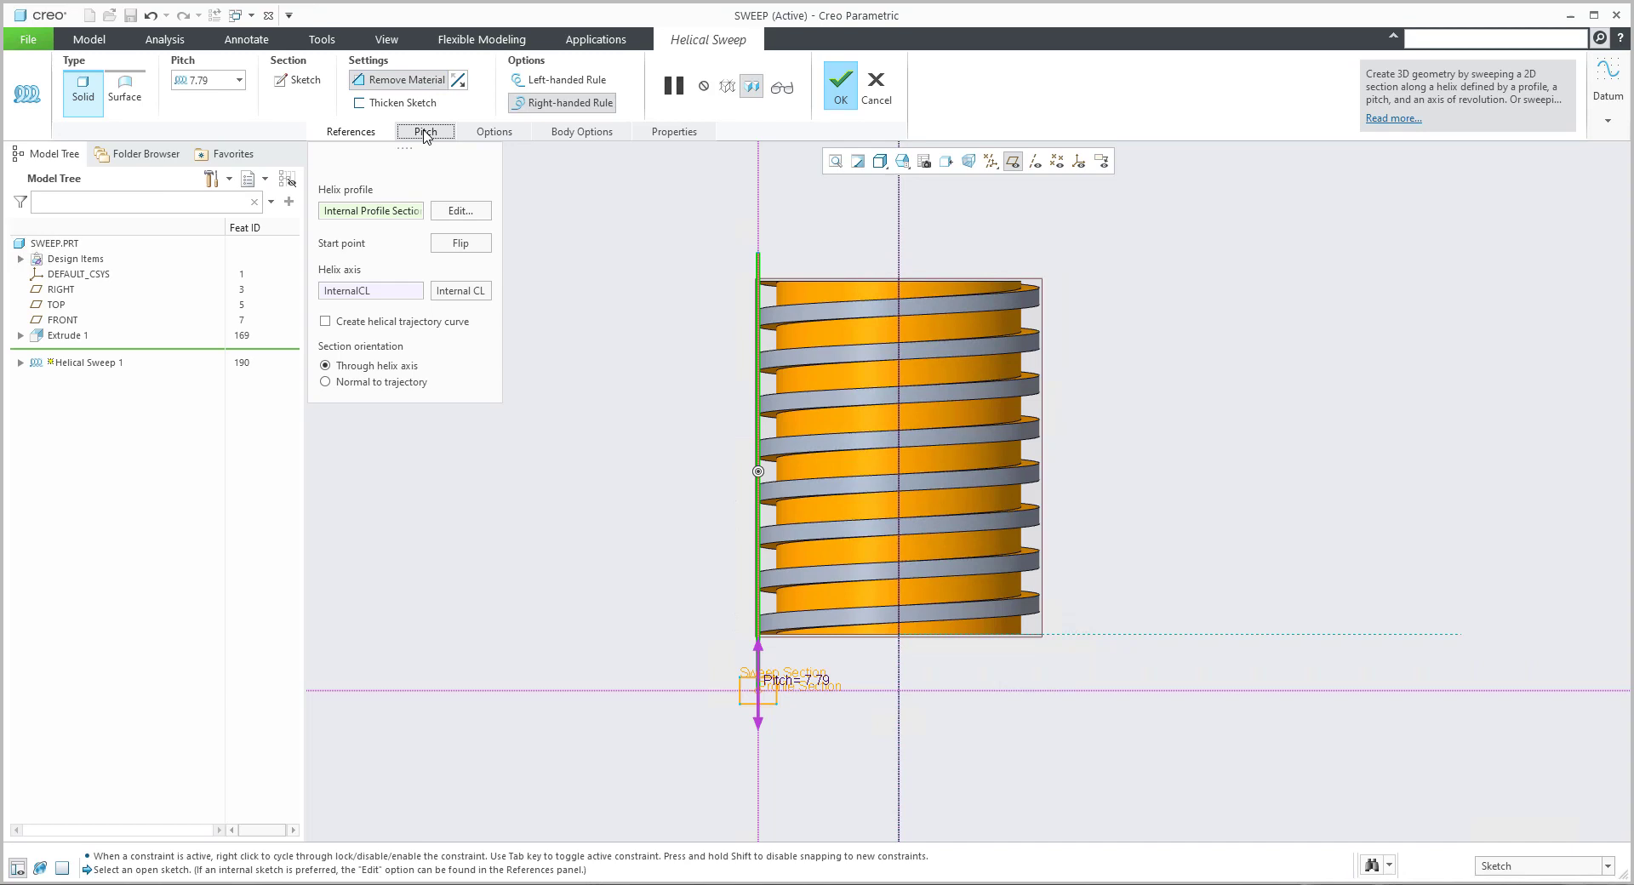
left_click(492, 200)
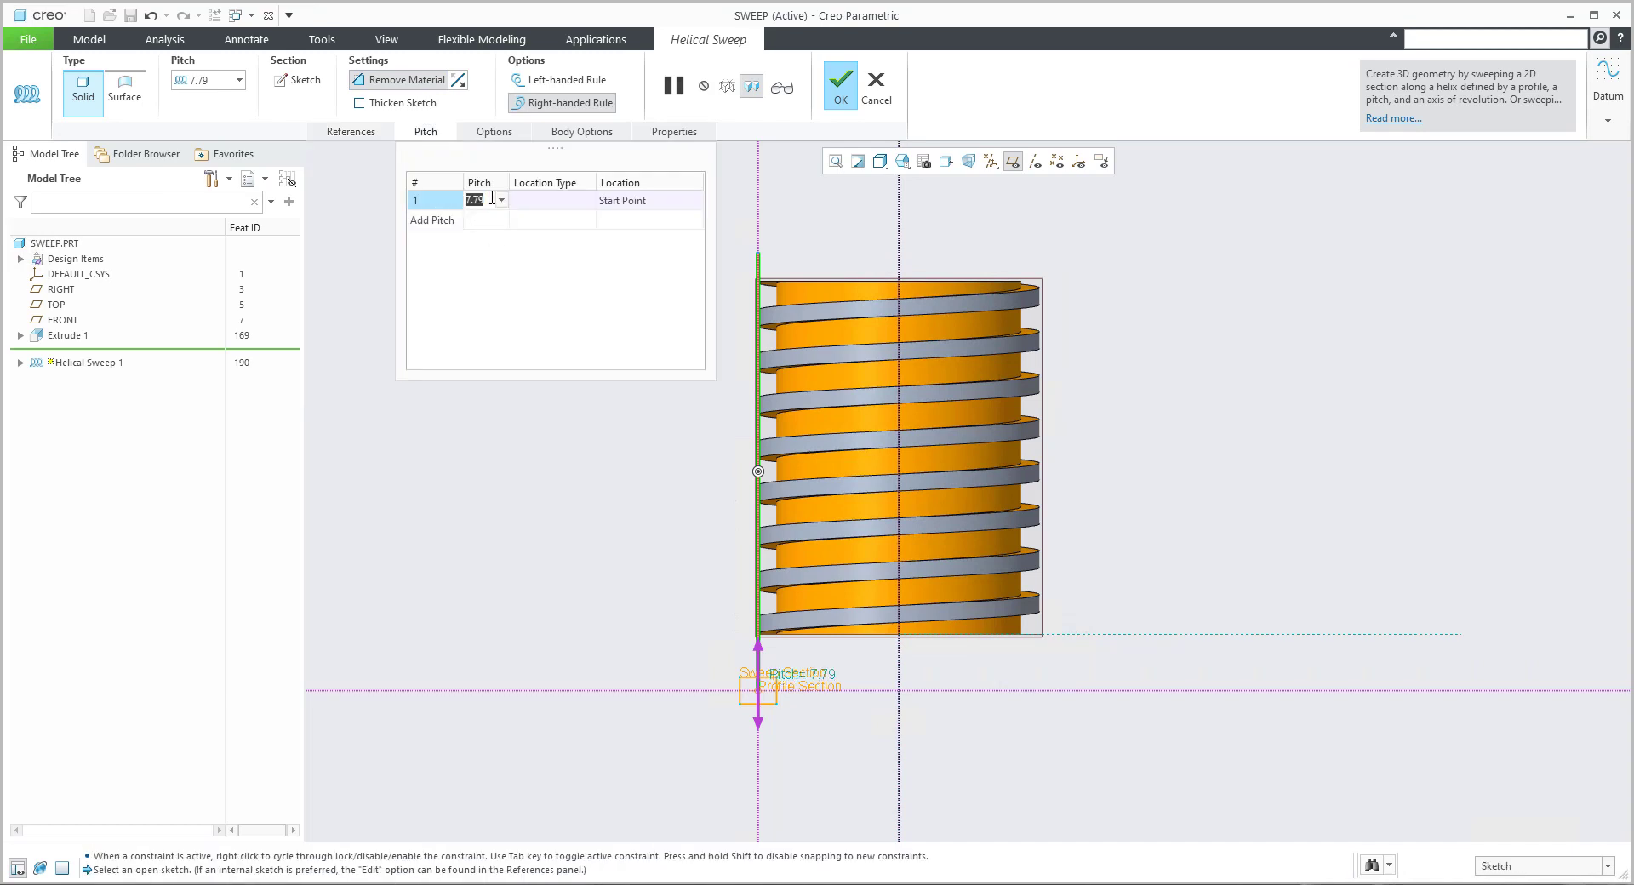
type("15")
key("Return")
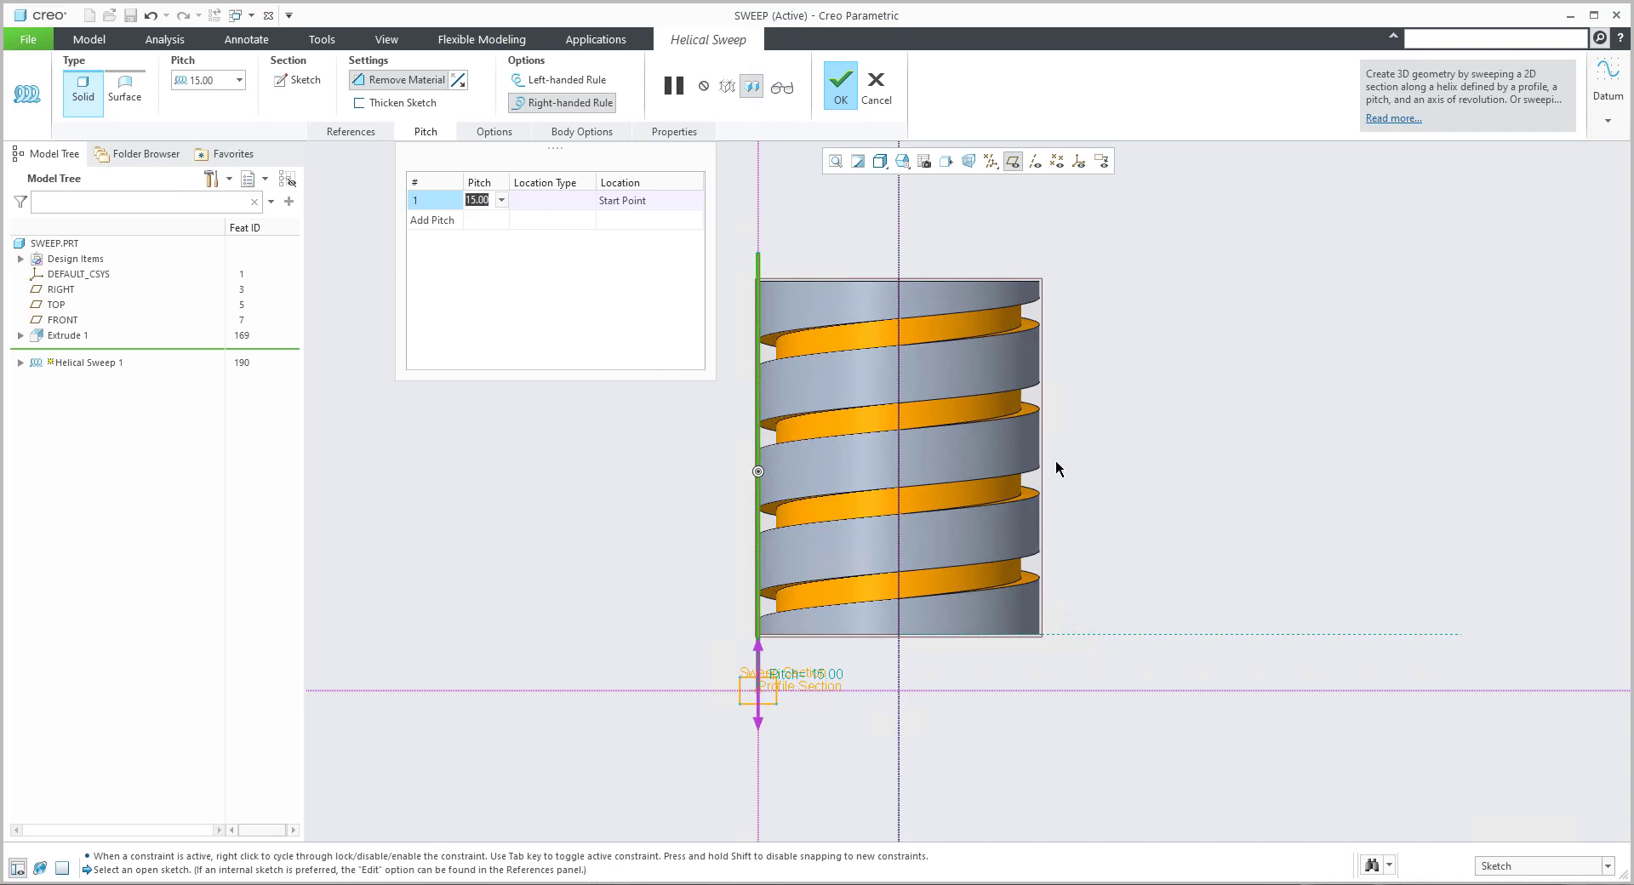
Orbit and zoom around the cylinder to inspect the wider thread groove
mouse_move(1058, 467)
middle_mouse_down()
mouse_move(1098, 394)
mouse_move(974, 359)
middle_mouse_up()
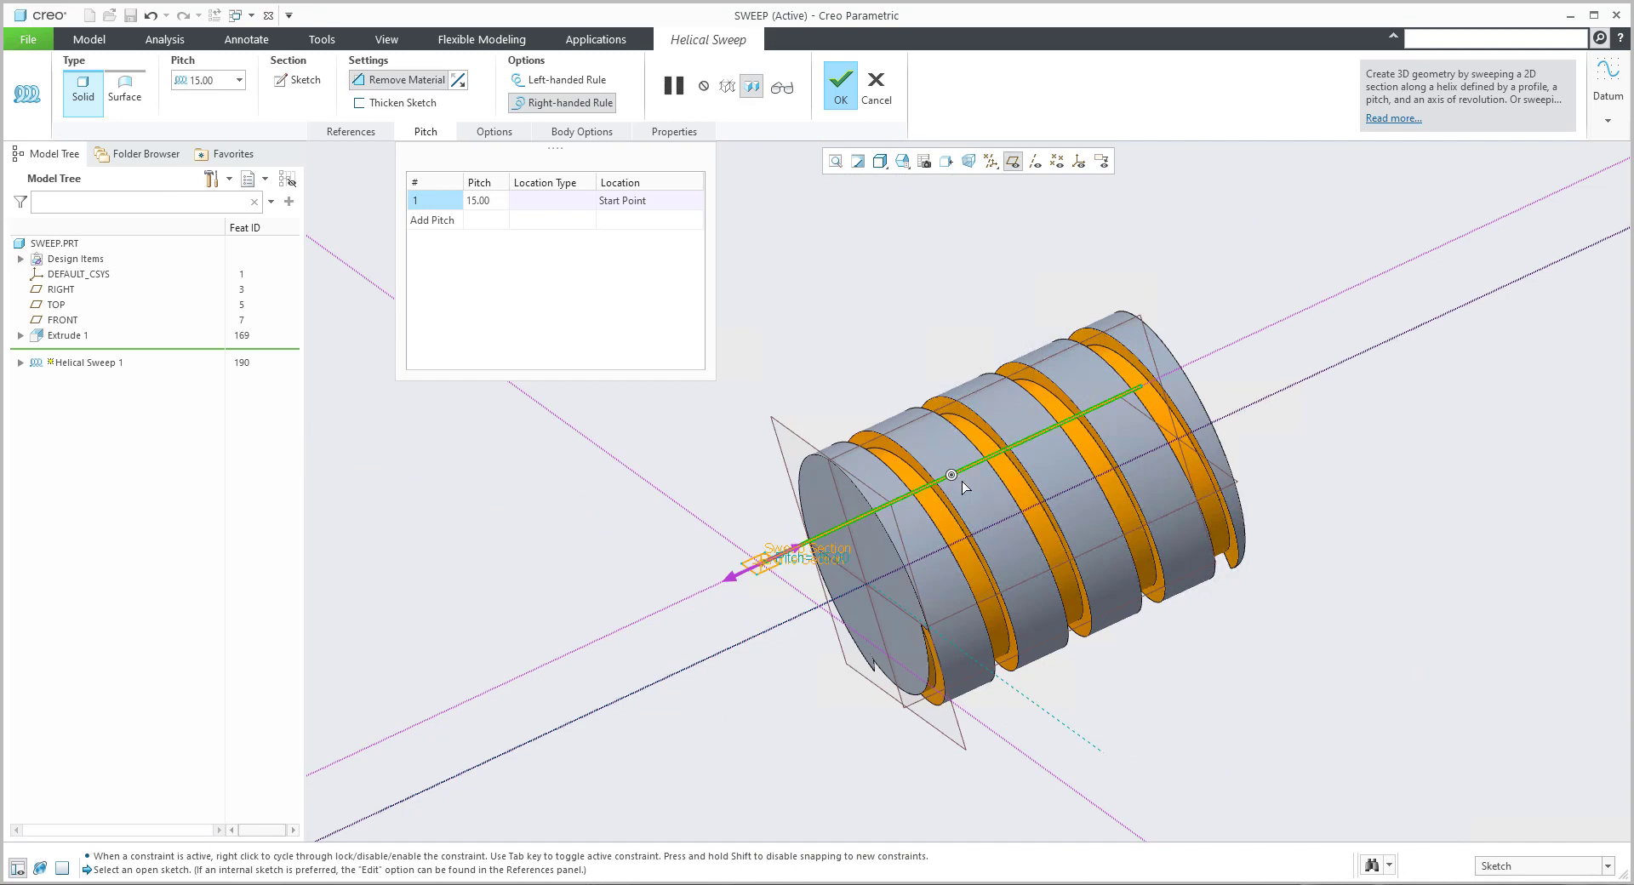
scroll(961, 481, "up", 1)
scroll(962, 482, "up", 1)
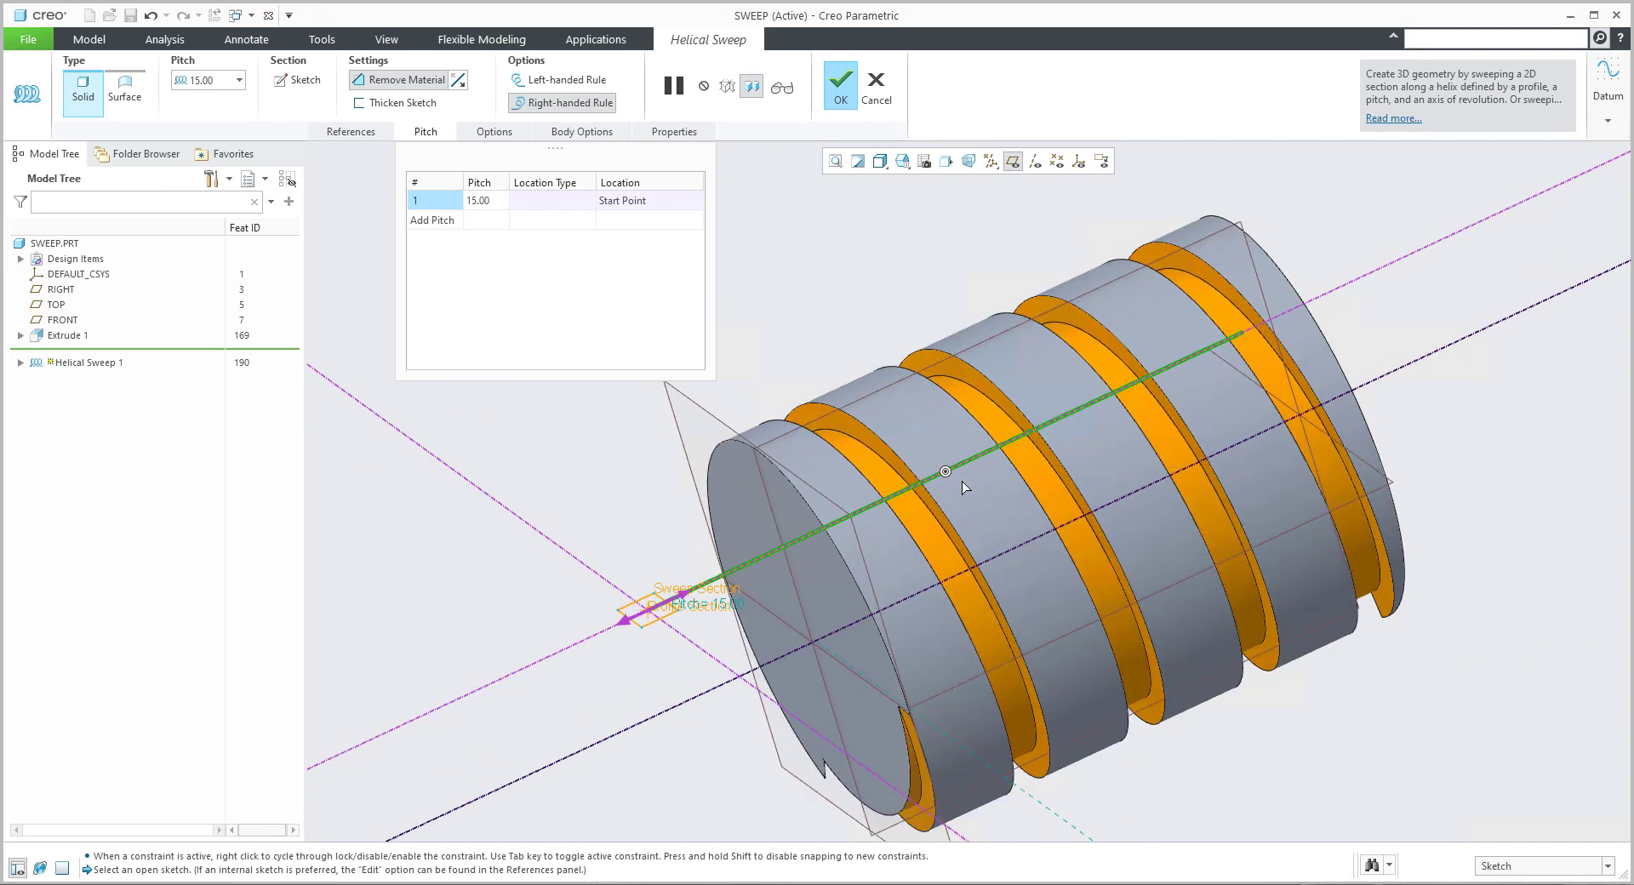
middle_click_drag(929, 591, 911, 571)
scroll(912, 572, "down", 3)
scroll(902, 749, "down", 1)
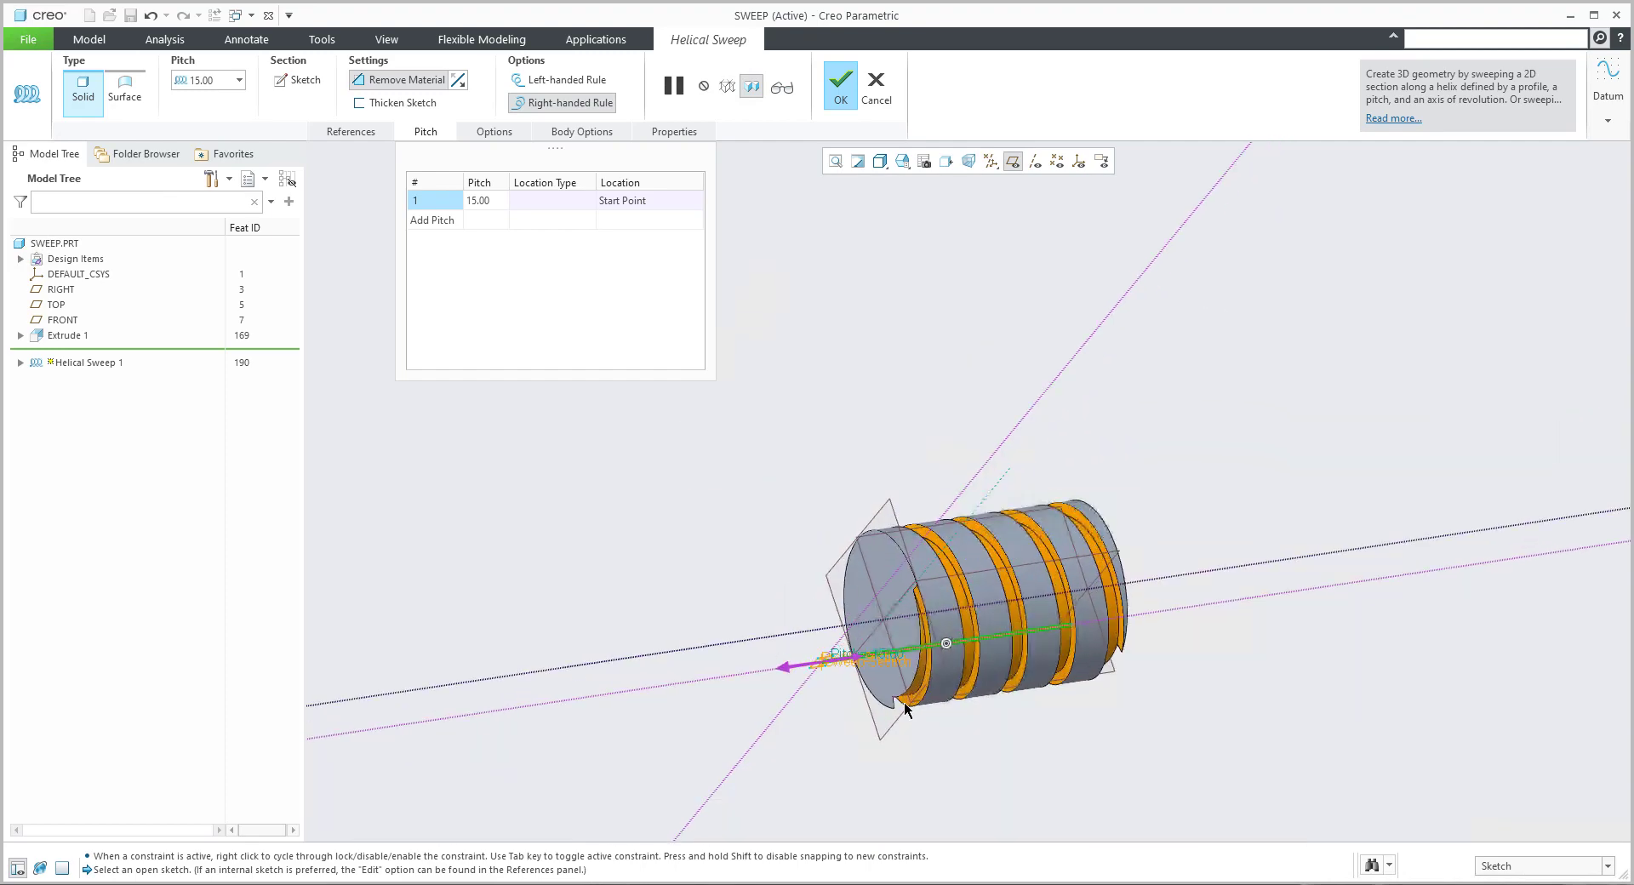
scroll(905, 708, "up", 2)
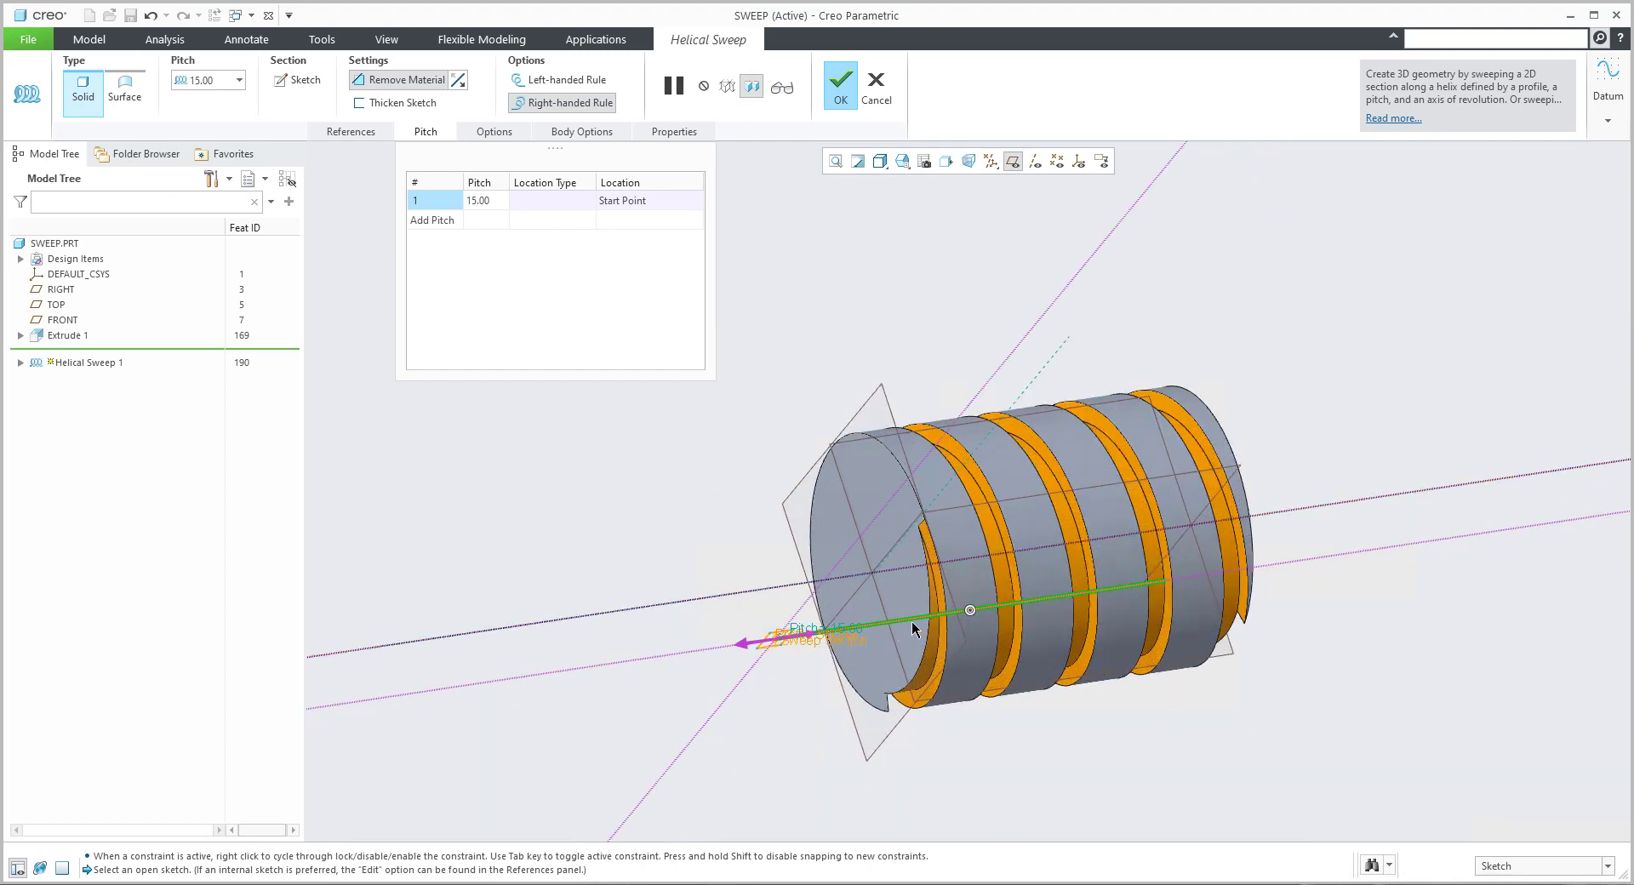
mouse_move(908, 667)
middle_mouse_down()
mouse_move(827, 576)
mouse_move(832, 430)
middle_mouse_up()
scroll(832, 428, "down", 2)
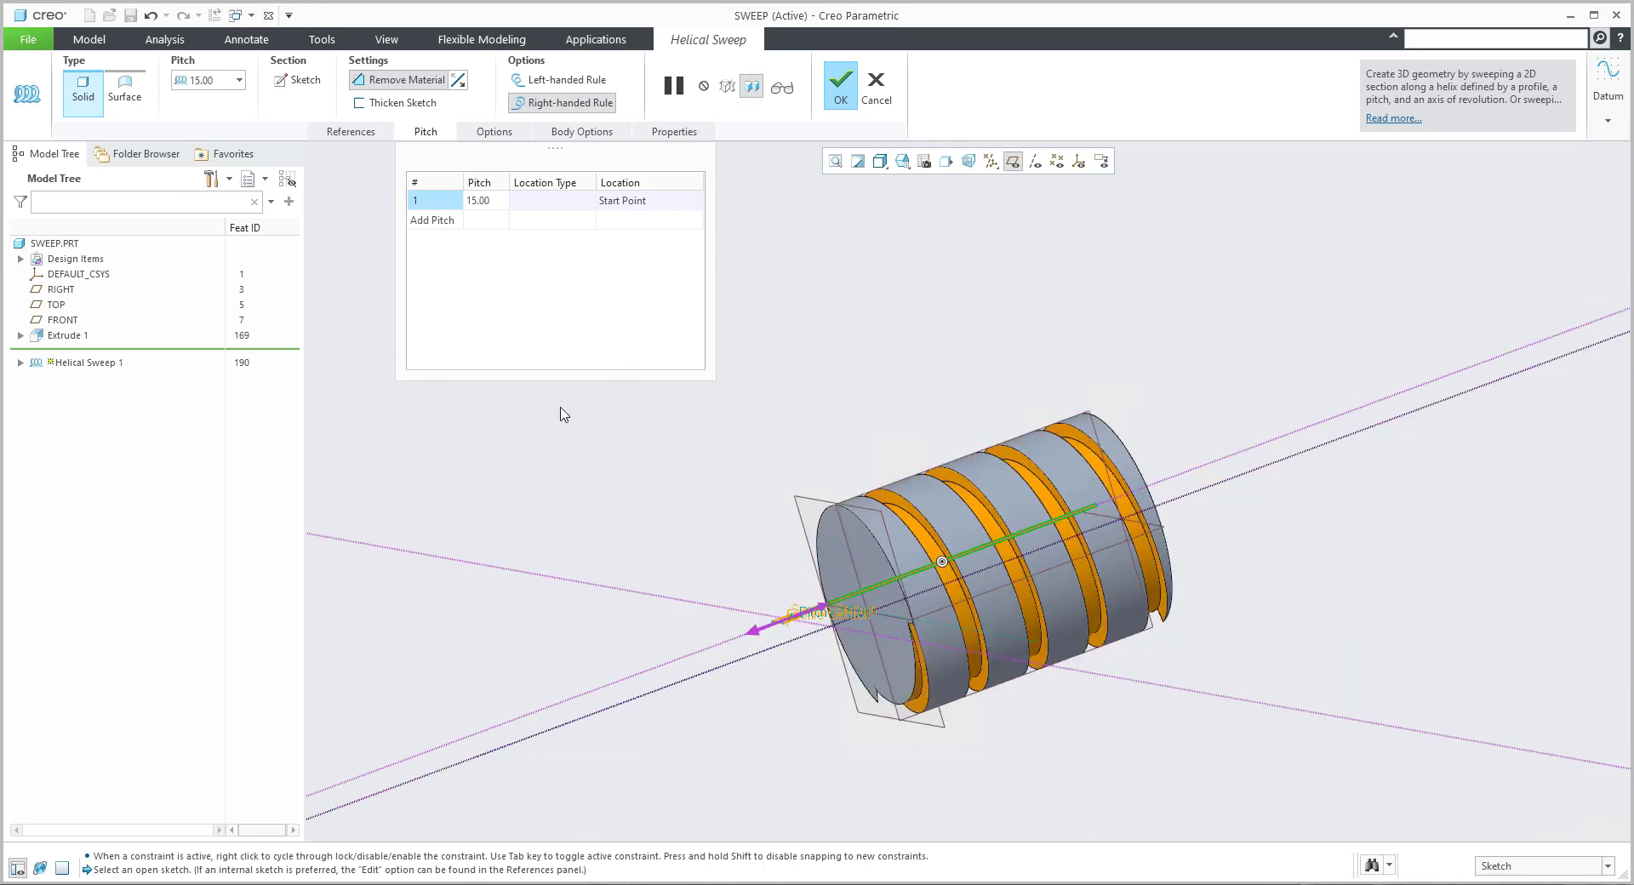
Reopen the sweep section sketch and delete the rectangular section
left_click(299, 85)
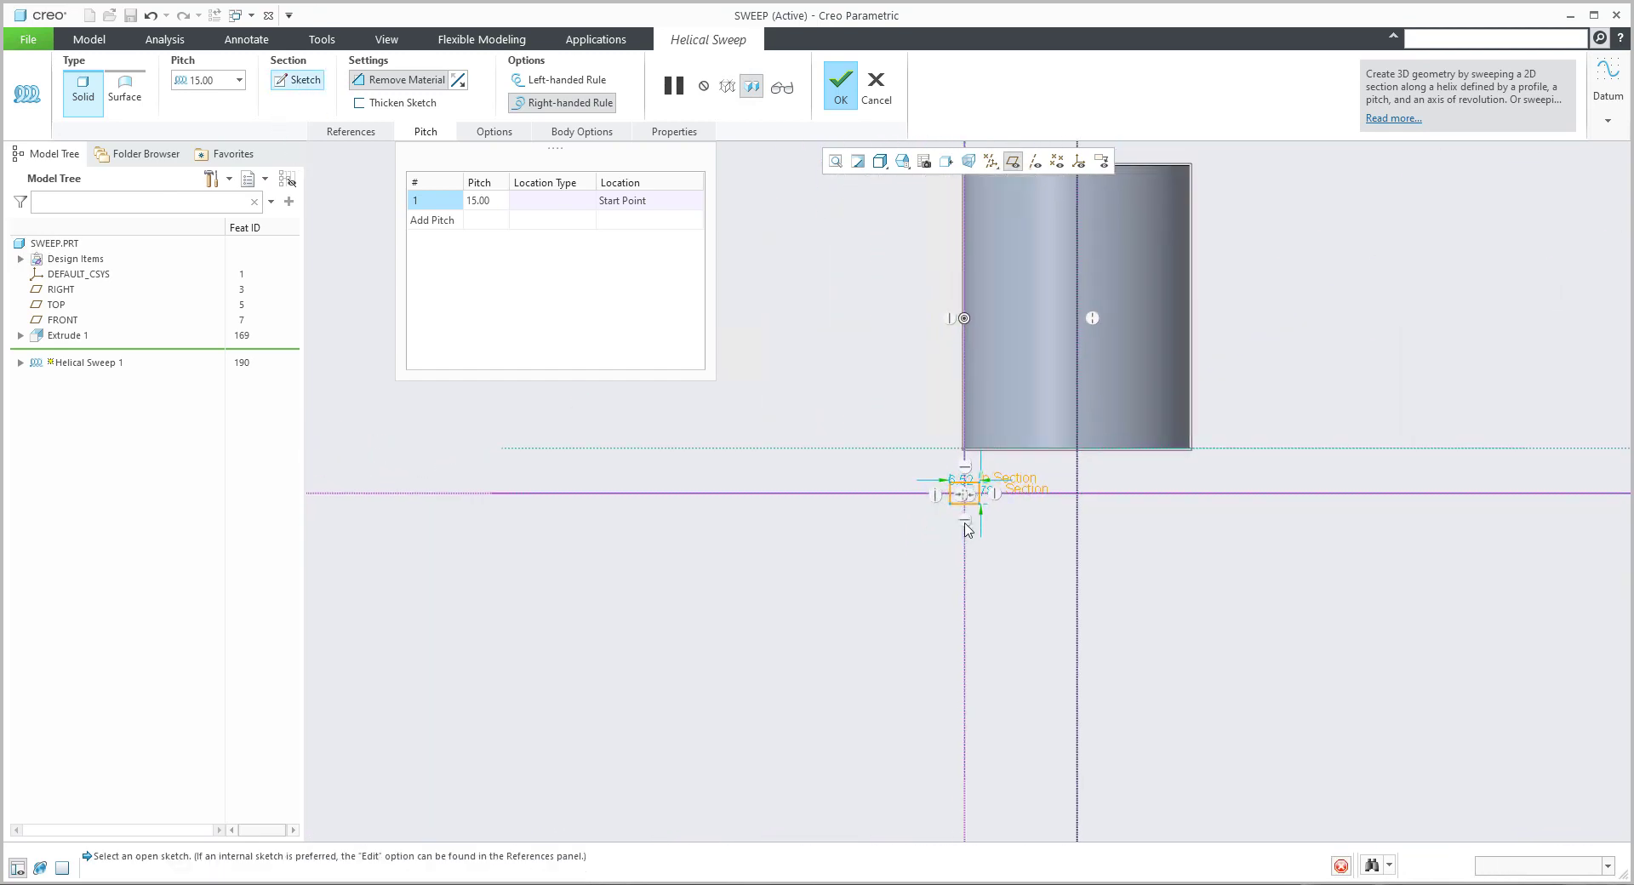
scroll(993, 491, "up", 3)
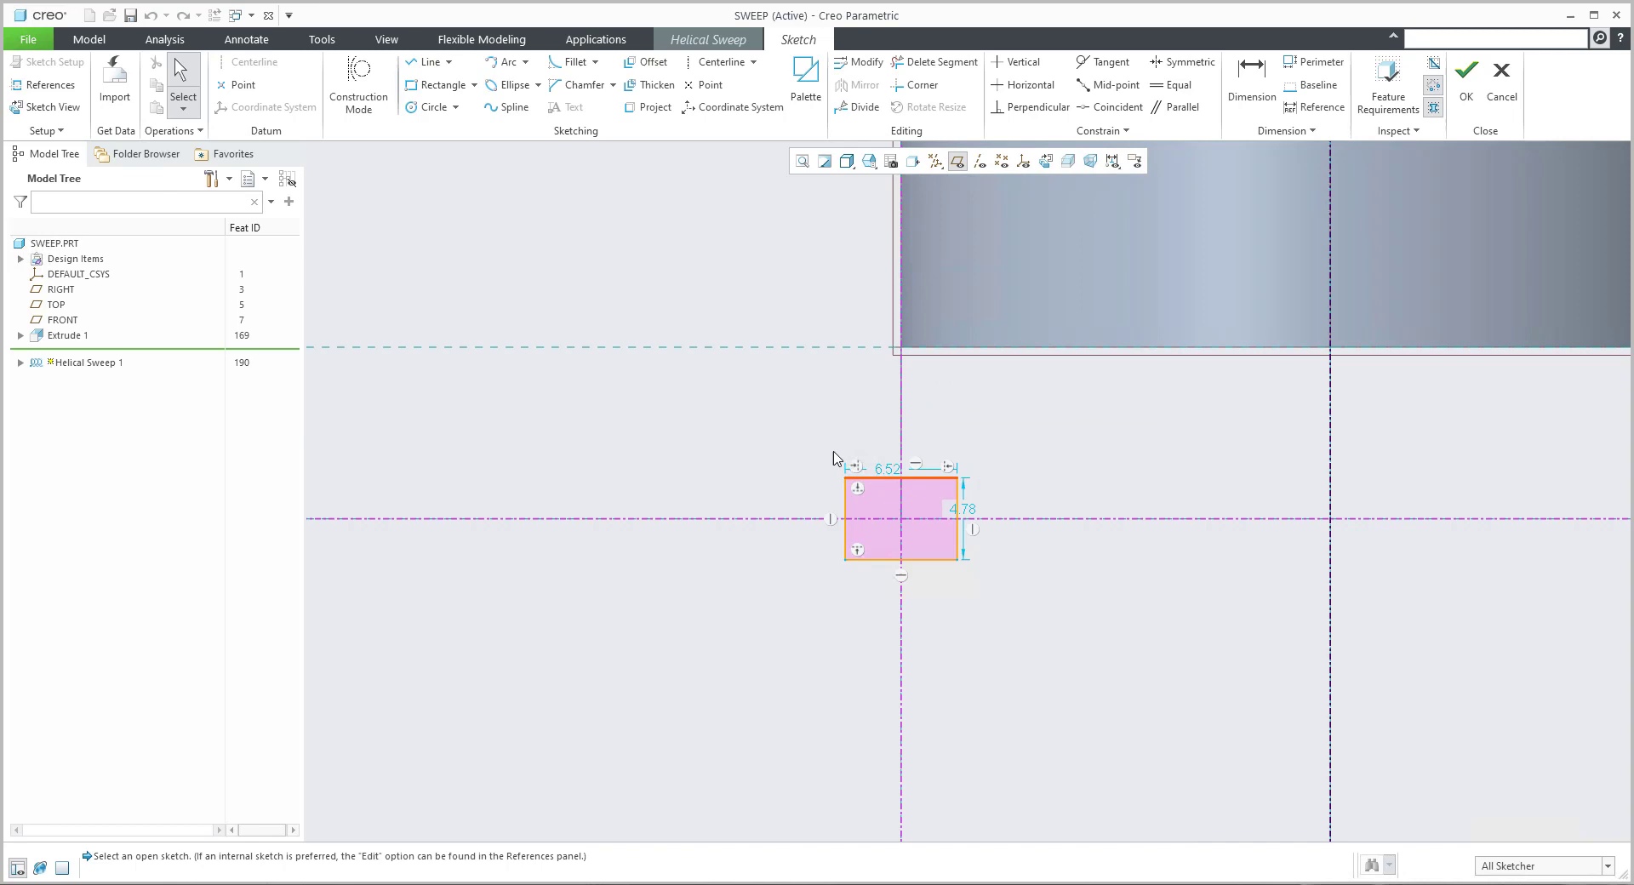
left_click_drag(819, 443, 1012, 604)
key("Delete")
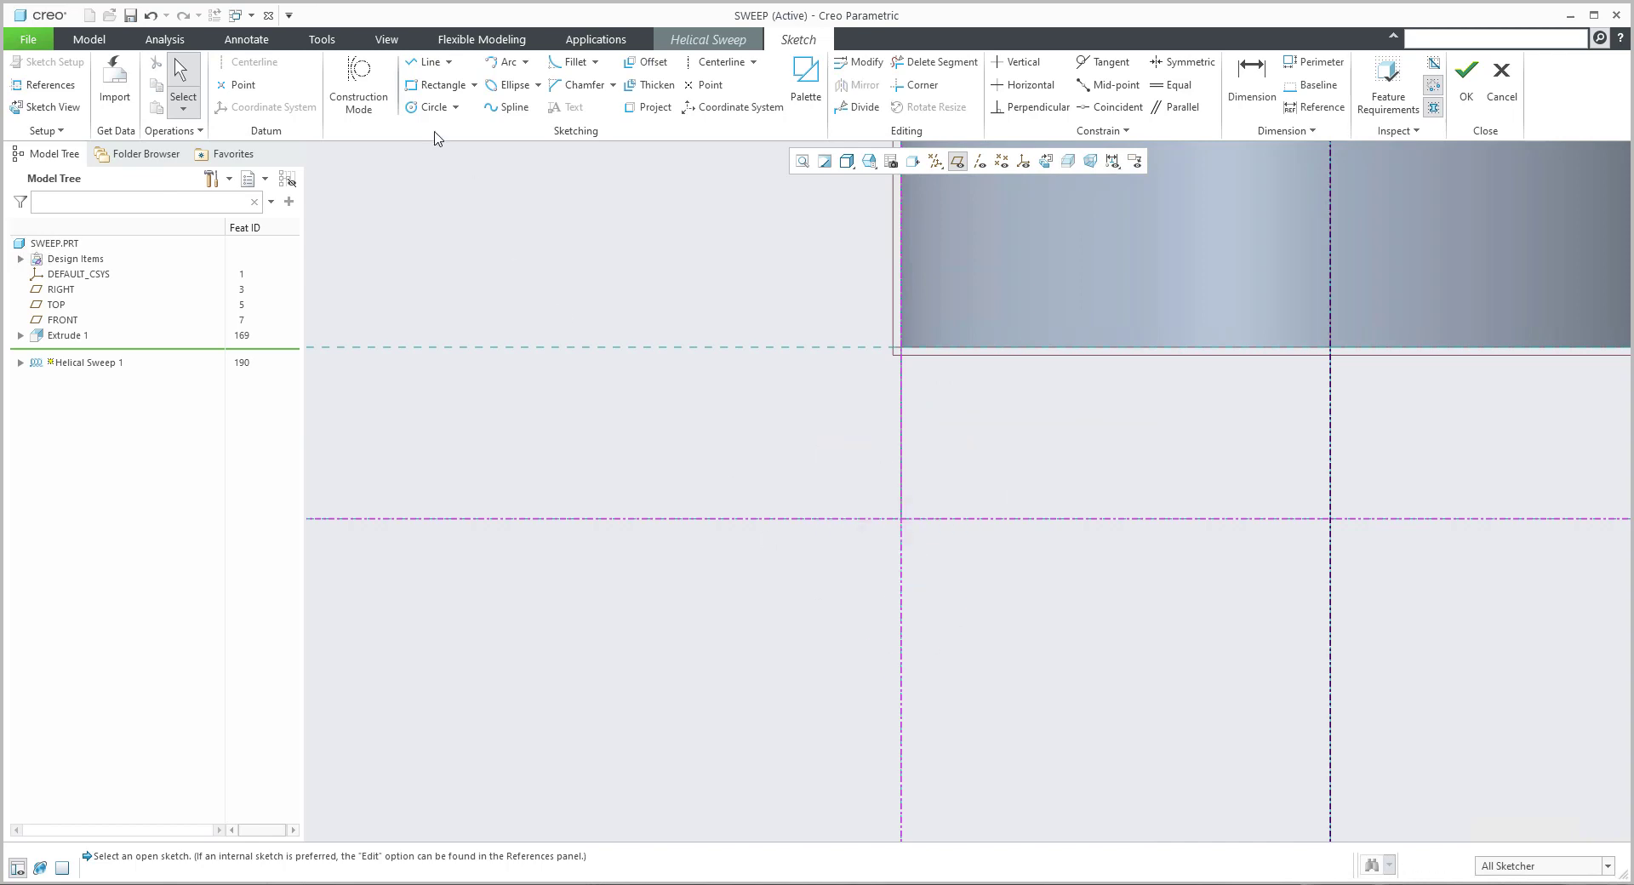
Draw a short vertical line segment and move it further right
left_click(427, 62)
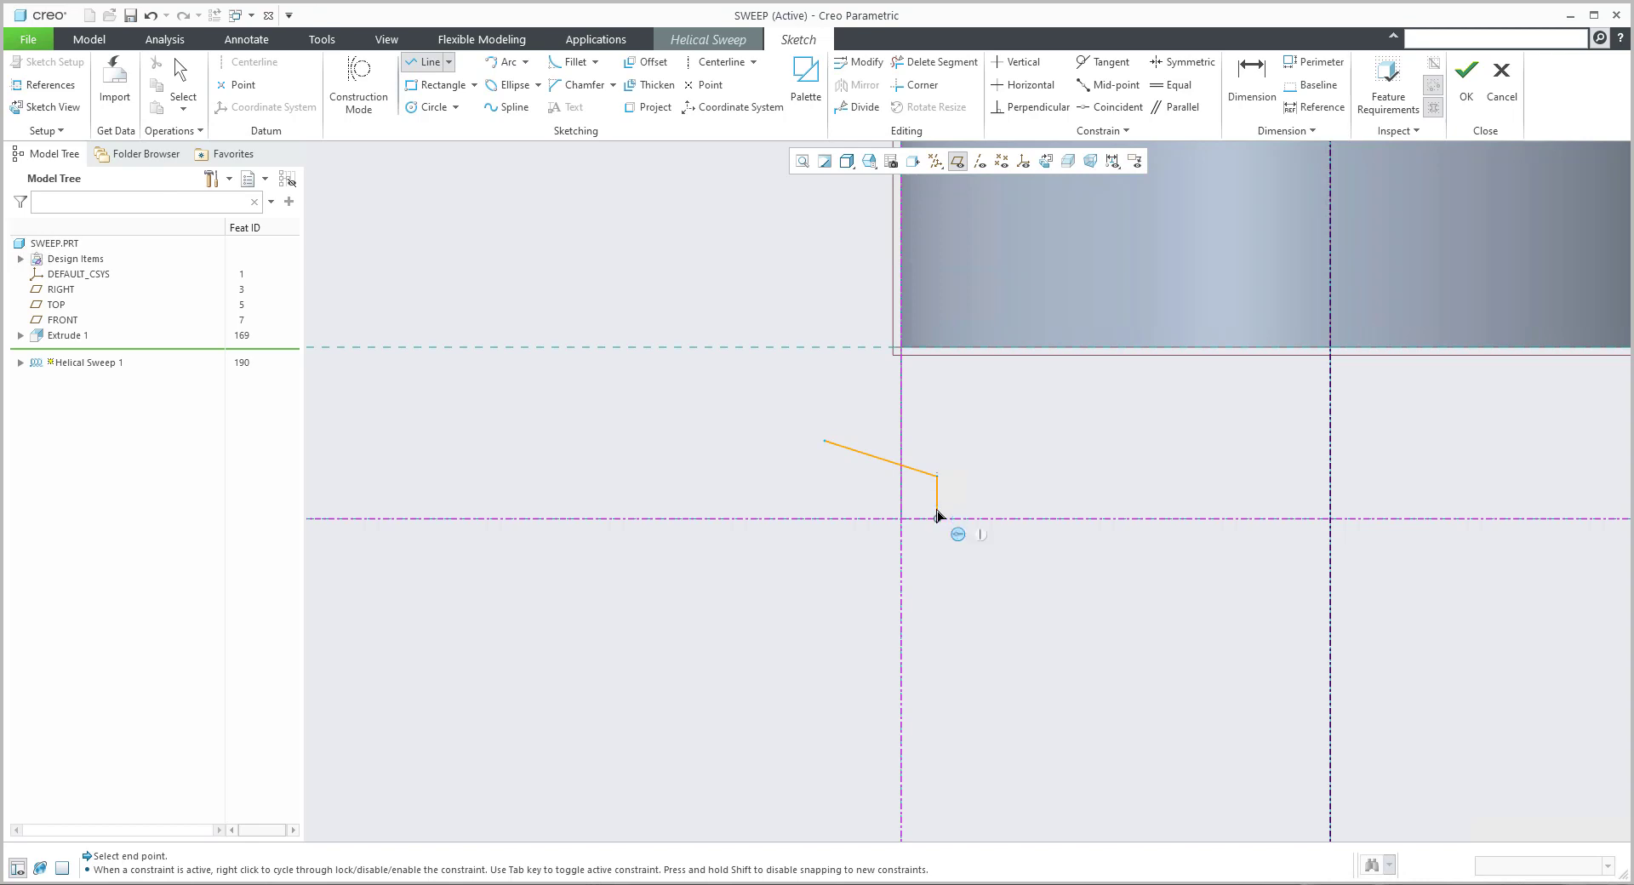
left_click(937, 517)
middle_click(927, 496)
scroll(927, 496, "up", 2)
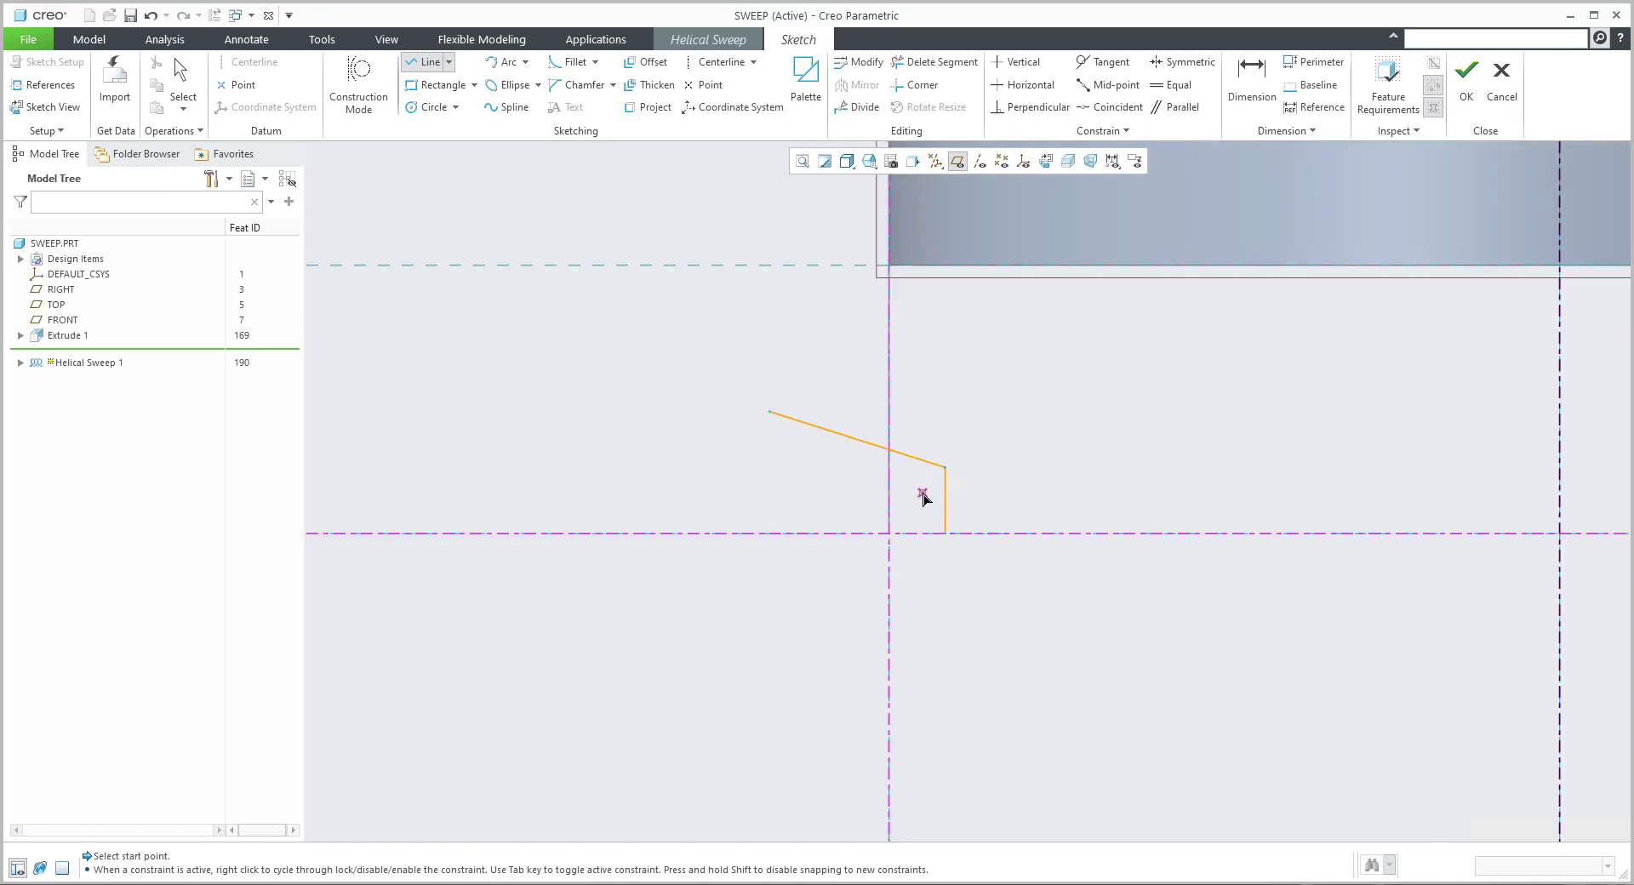
middle_click(951, 504)
left_click_drag(951, 504, 1021, 508)
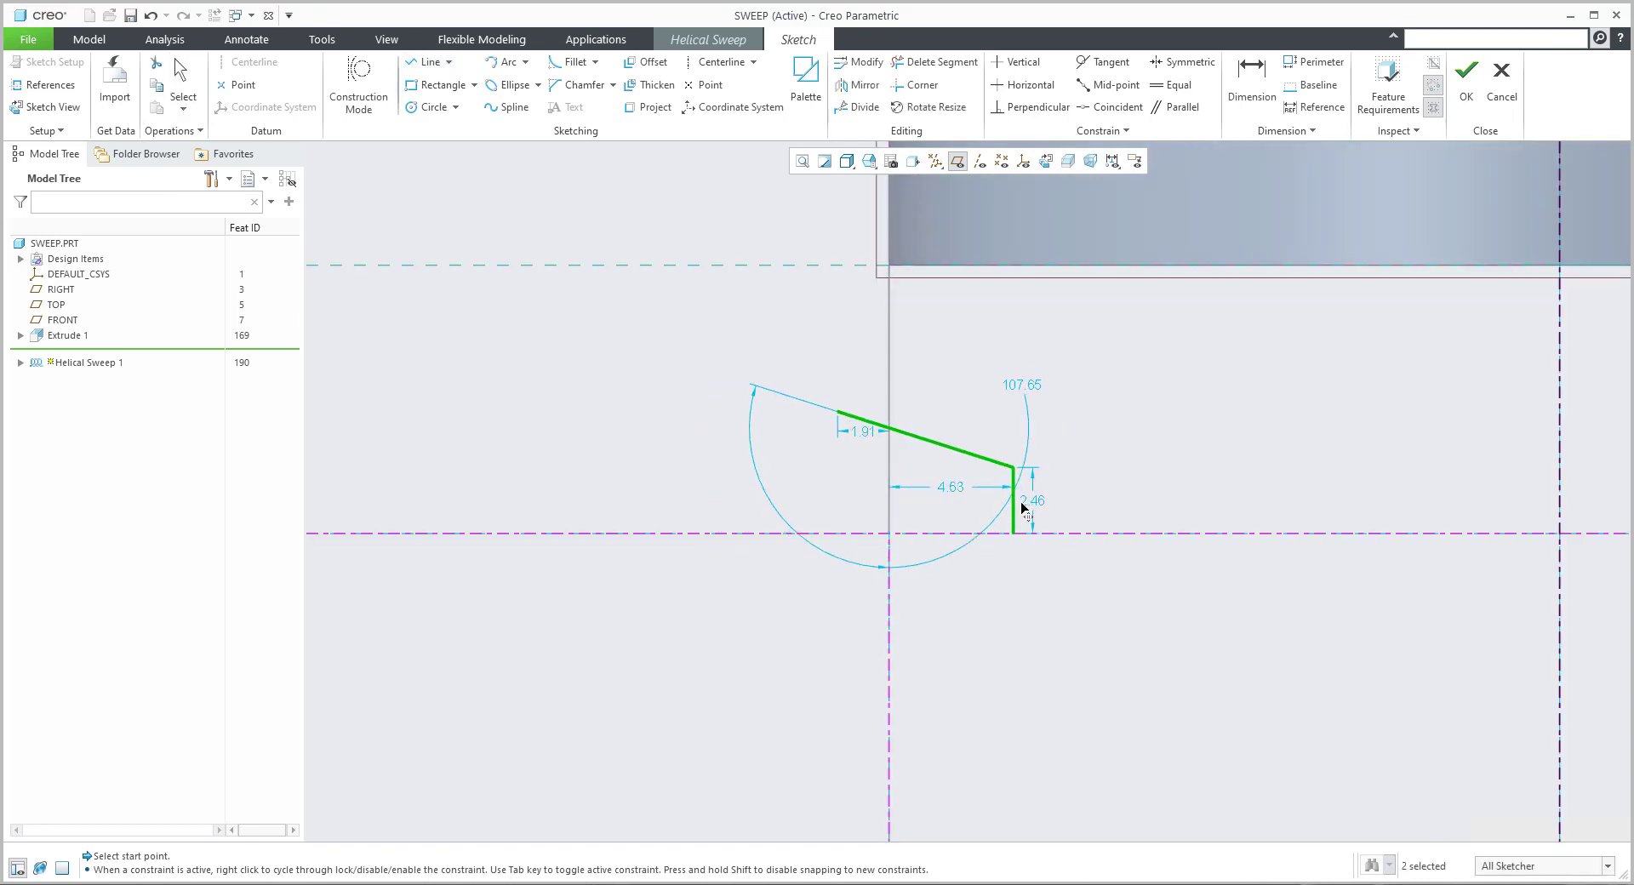
Draw an L-shaped pair of lines: horizontal top edge and vertical drop to the centerline
left_click(431, 62)
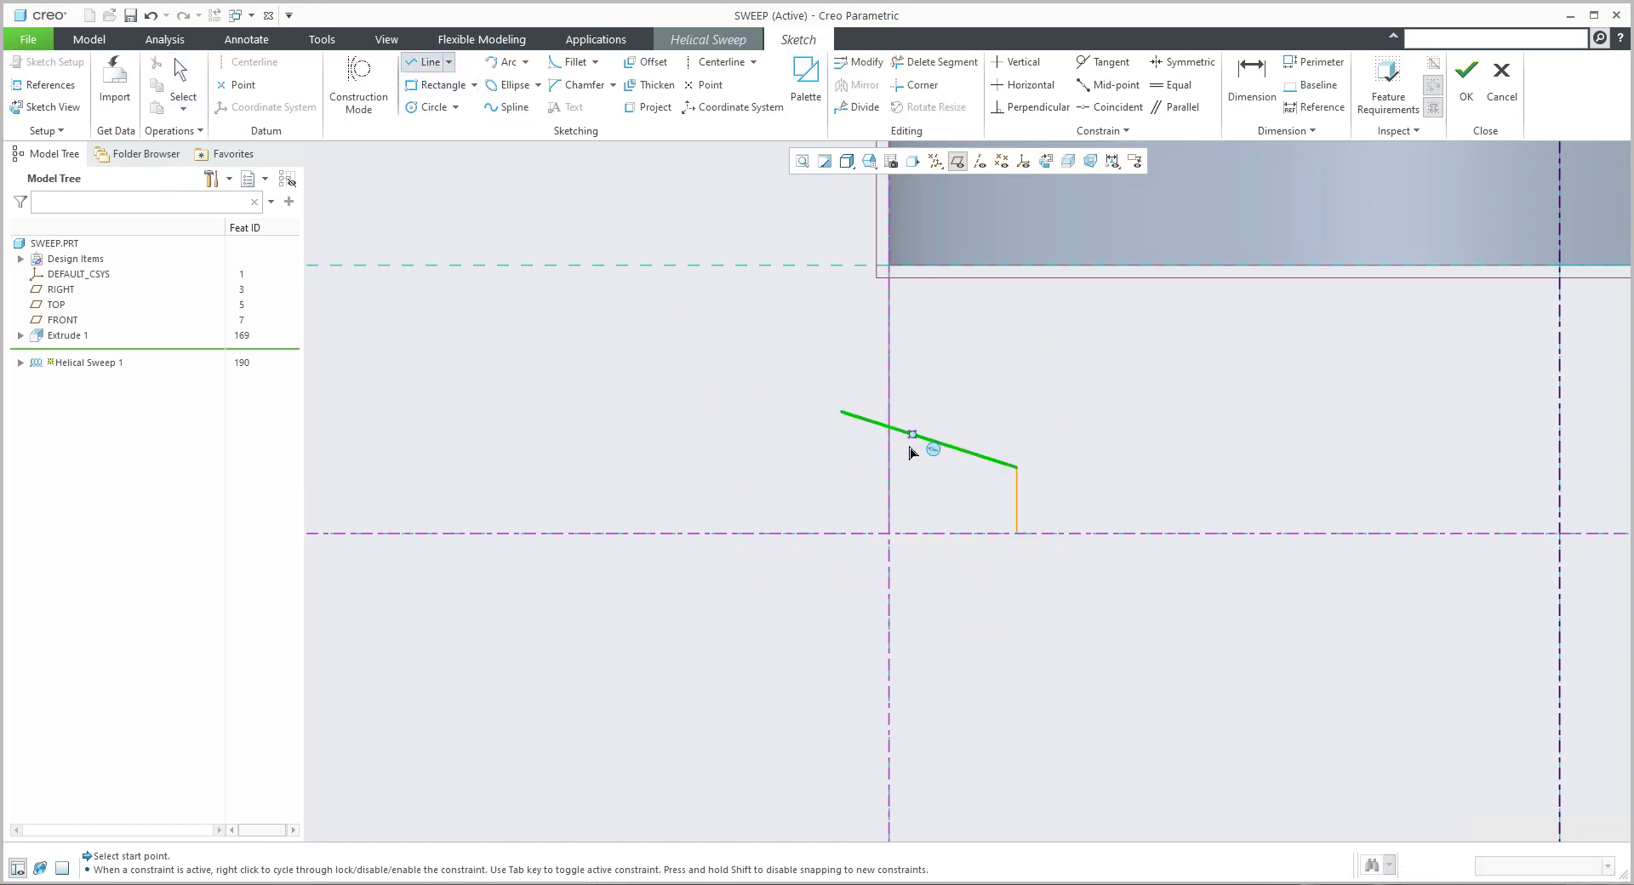
scroll(915, 452, "up", 4)
left_click(971, 434)
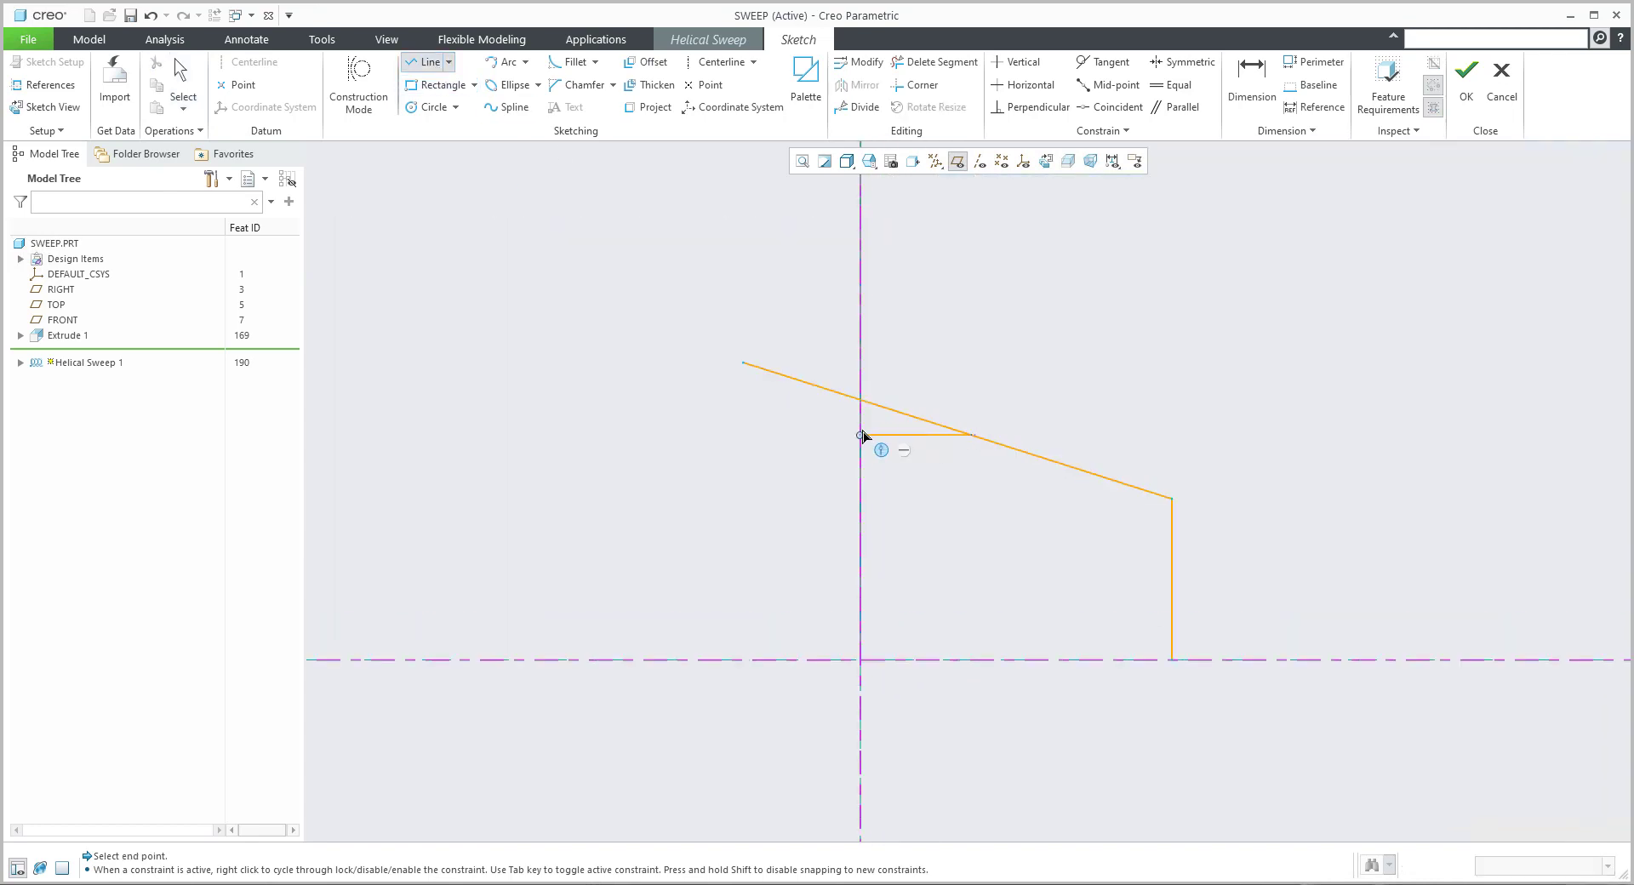
left_click(750, 434)
left_click(749, 659)
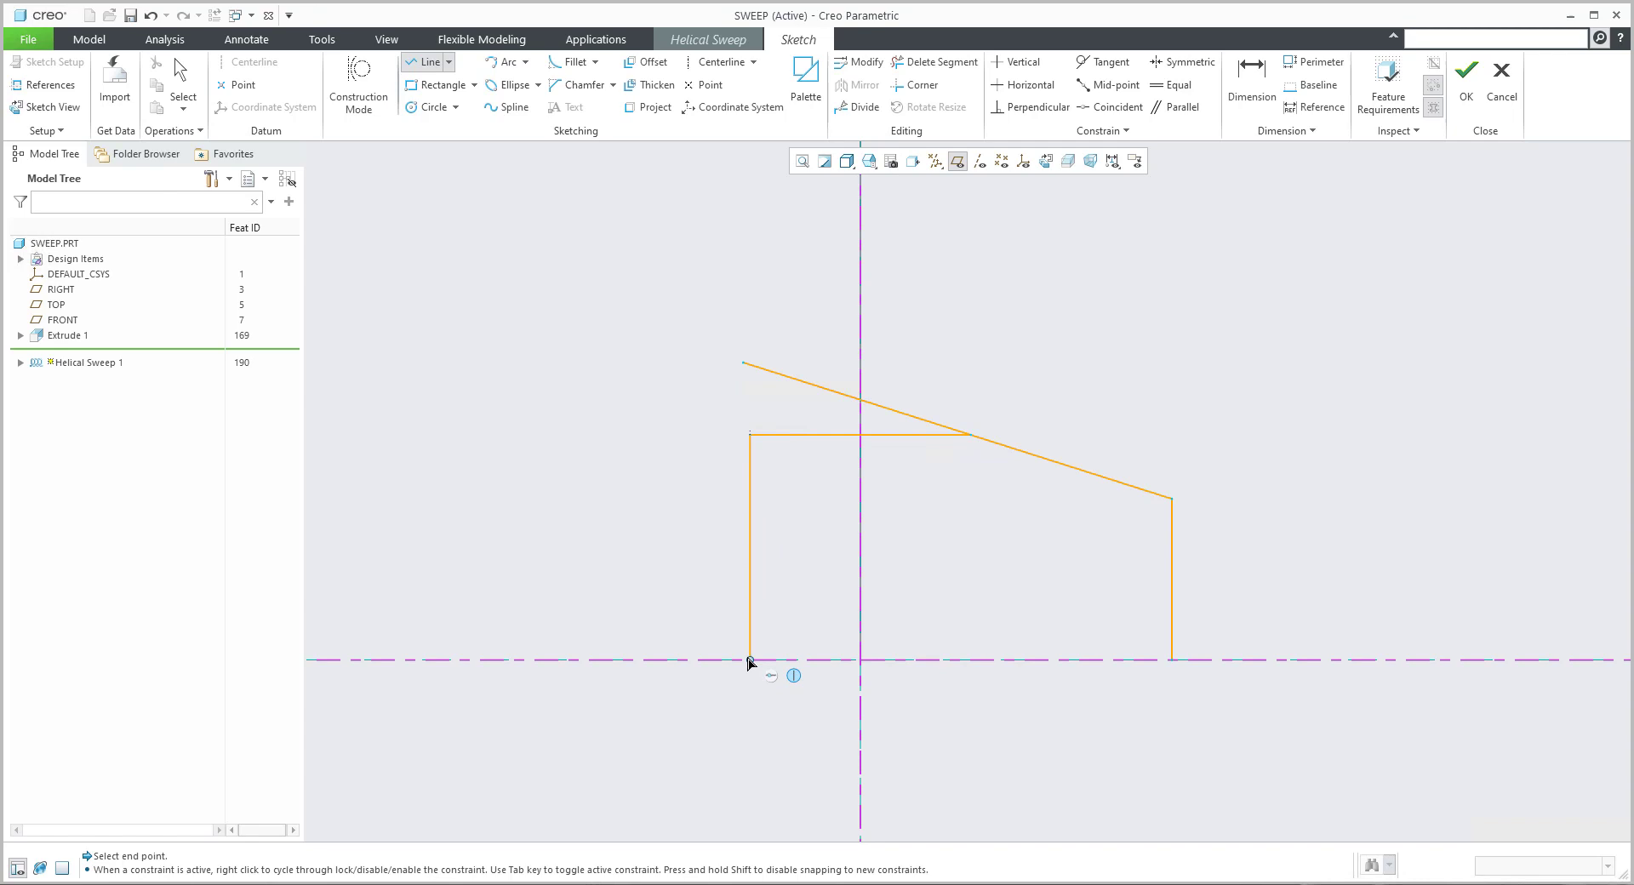
middle_click(781, 567)
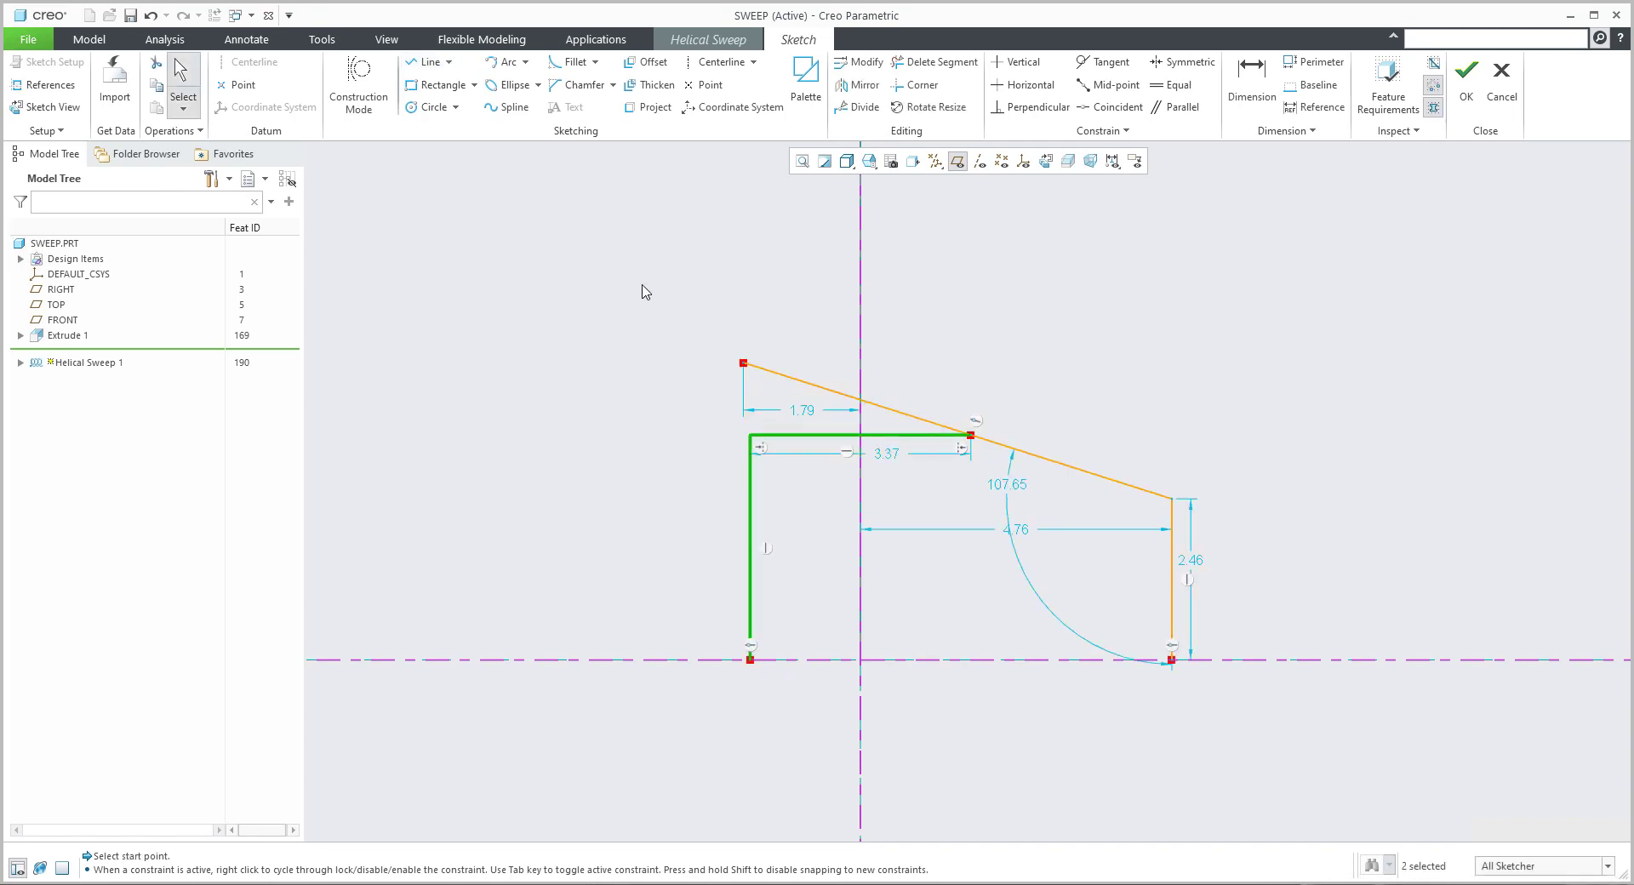
Corner-trim the slanted line where it meets the top line
left_click(914, 85)
left_click(972, 438)
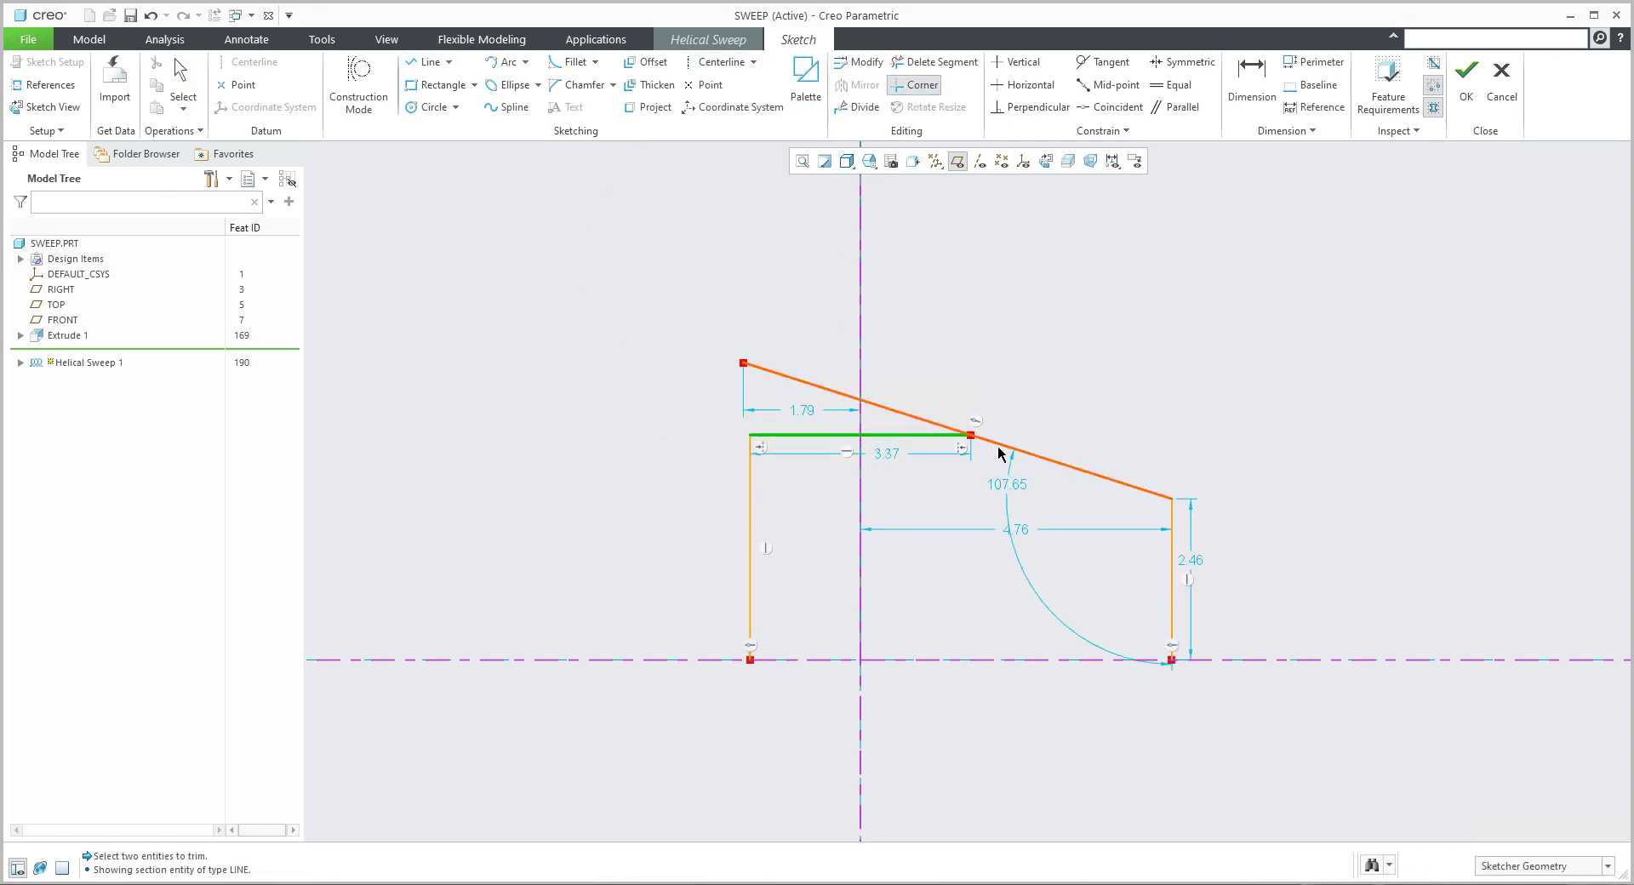
middle_click(1035, 378)
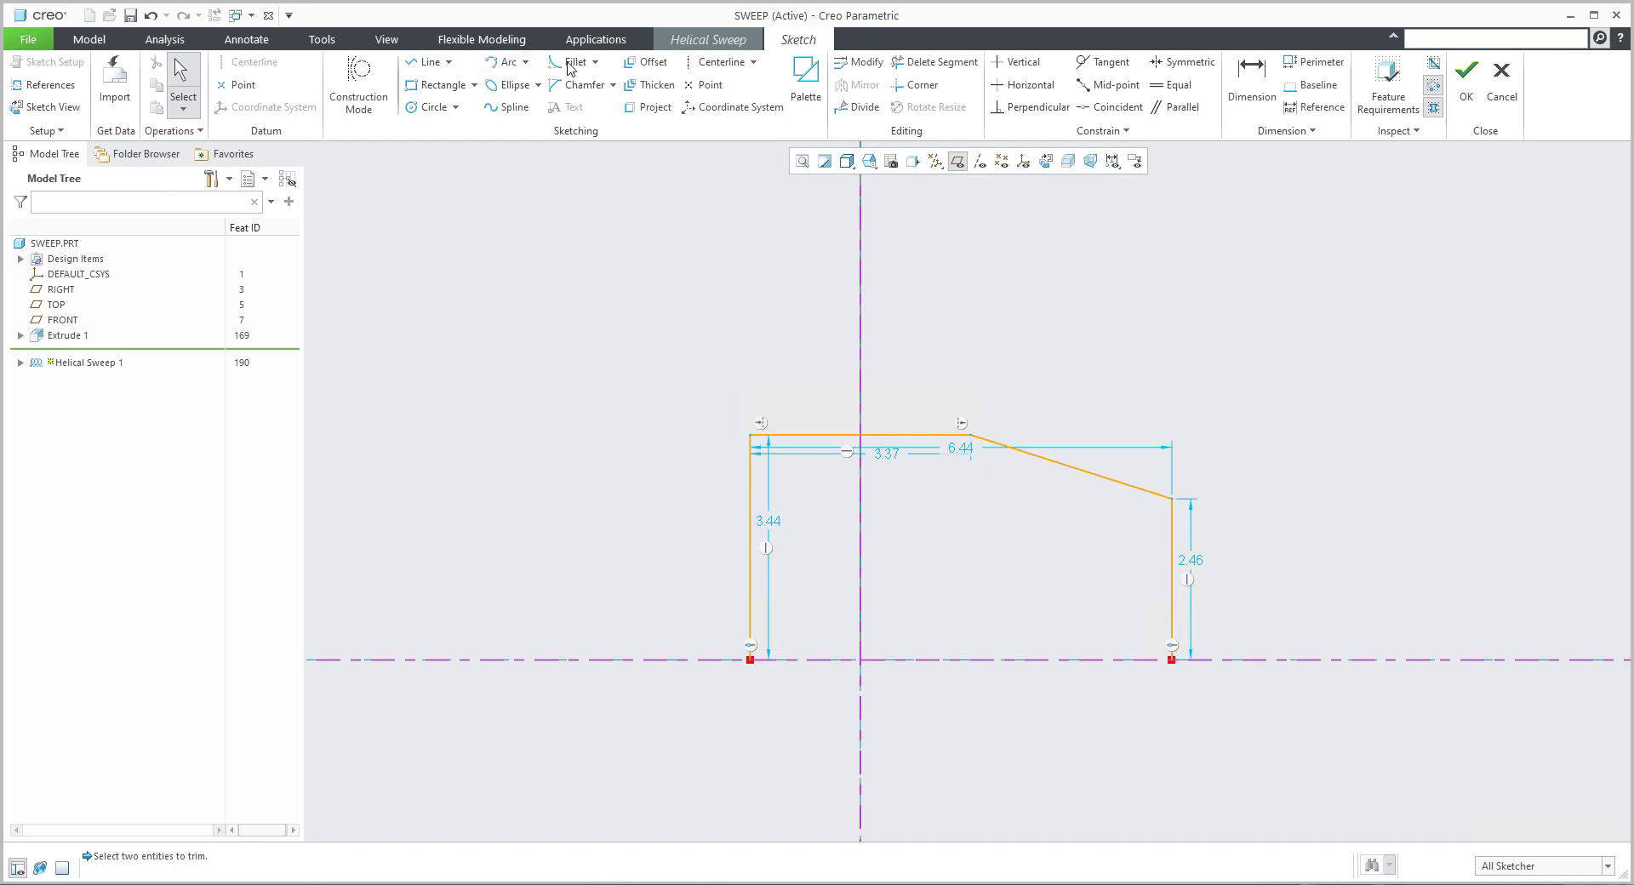
Round both corners of the slanted line with circular trim fillets (radii 2.83 and 1.02)
left_click(595, 62)
left_click(583, 102)
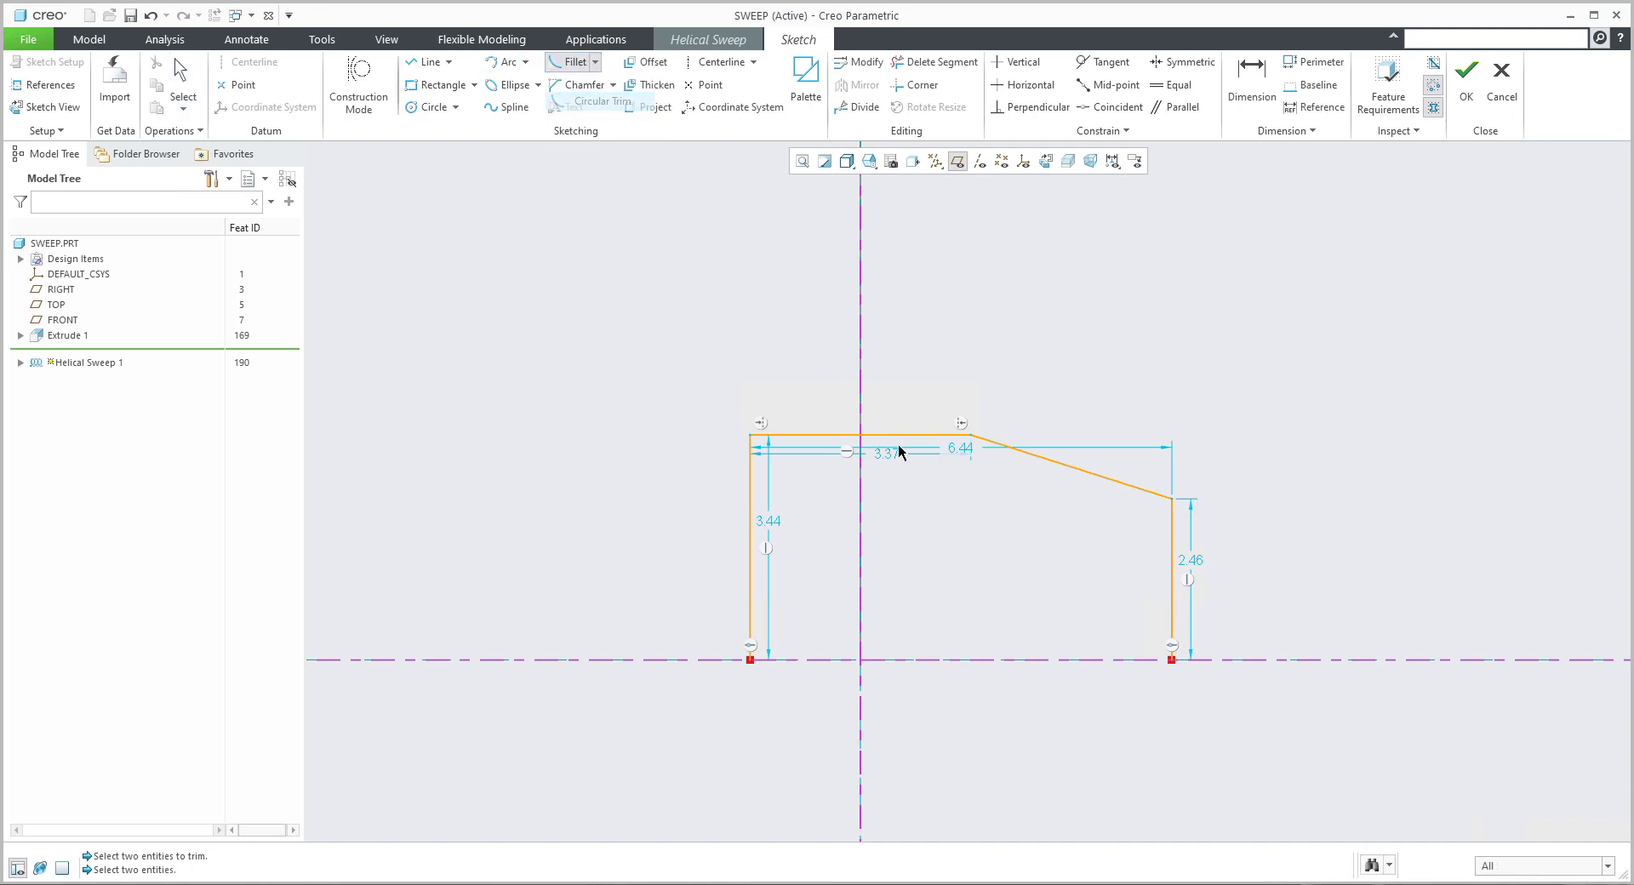
left_click(926, 435)
left_click(1076, 489)
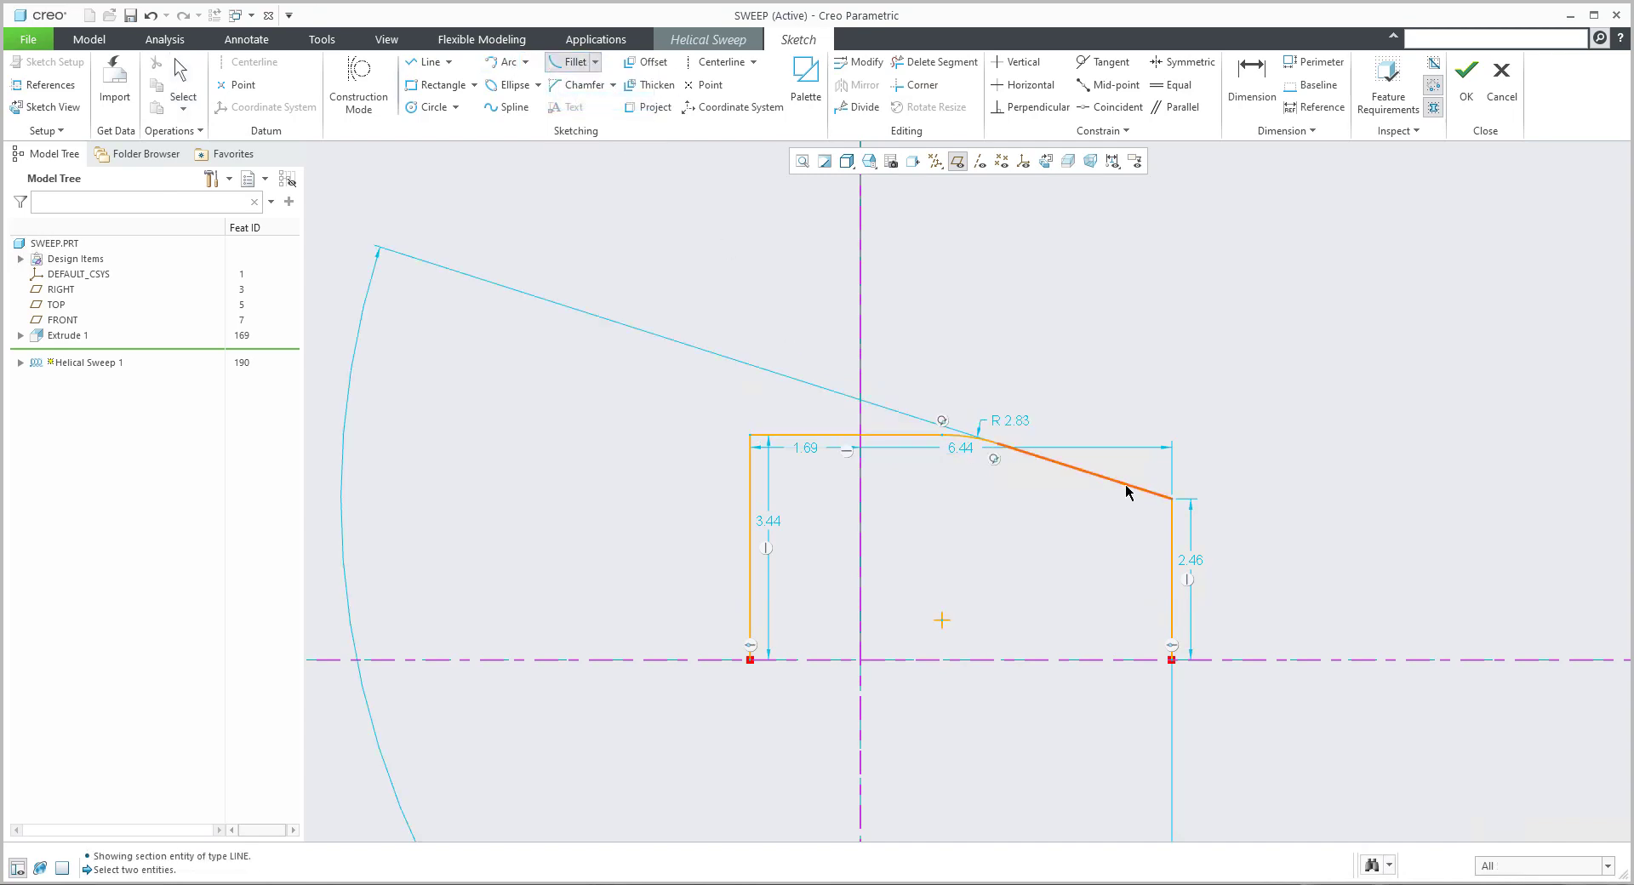
left_click(1129, 484)
left_click(1171, 562)
middle_click(1339, 543)
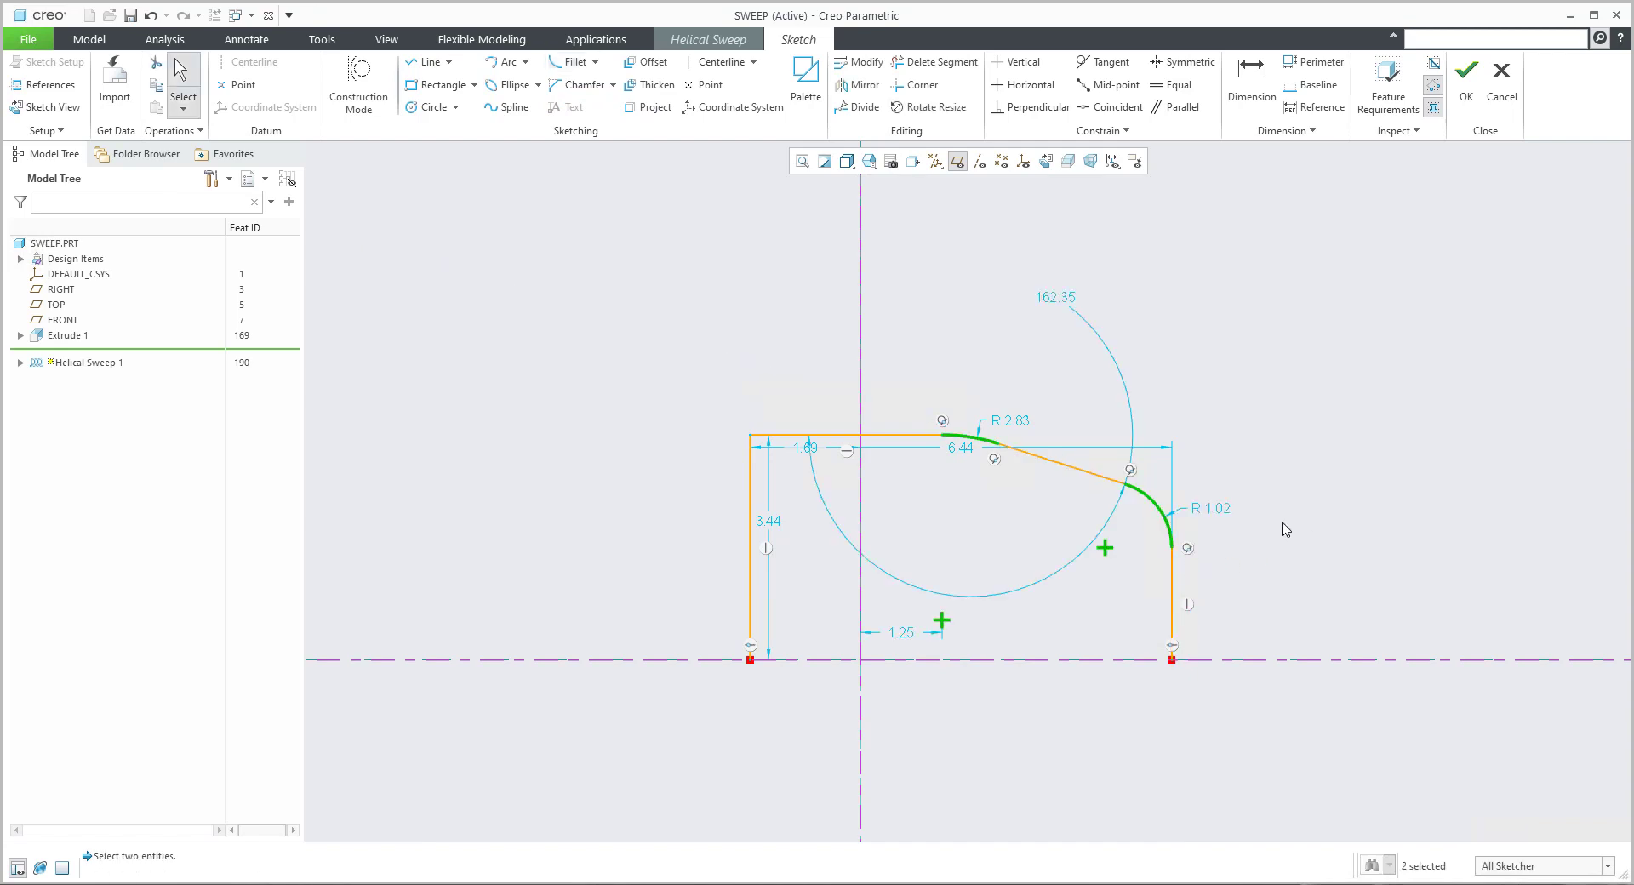
scroll(809, 430, "up", 3)
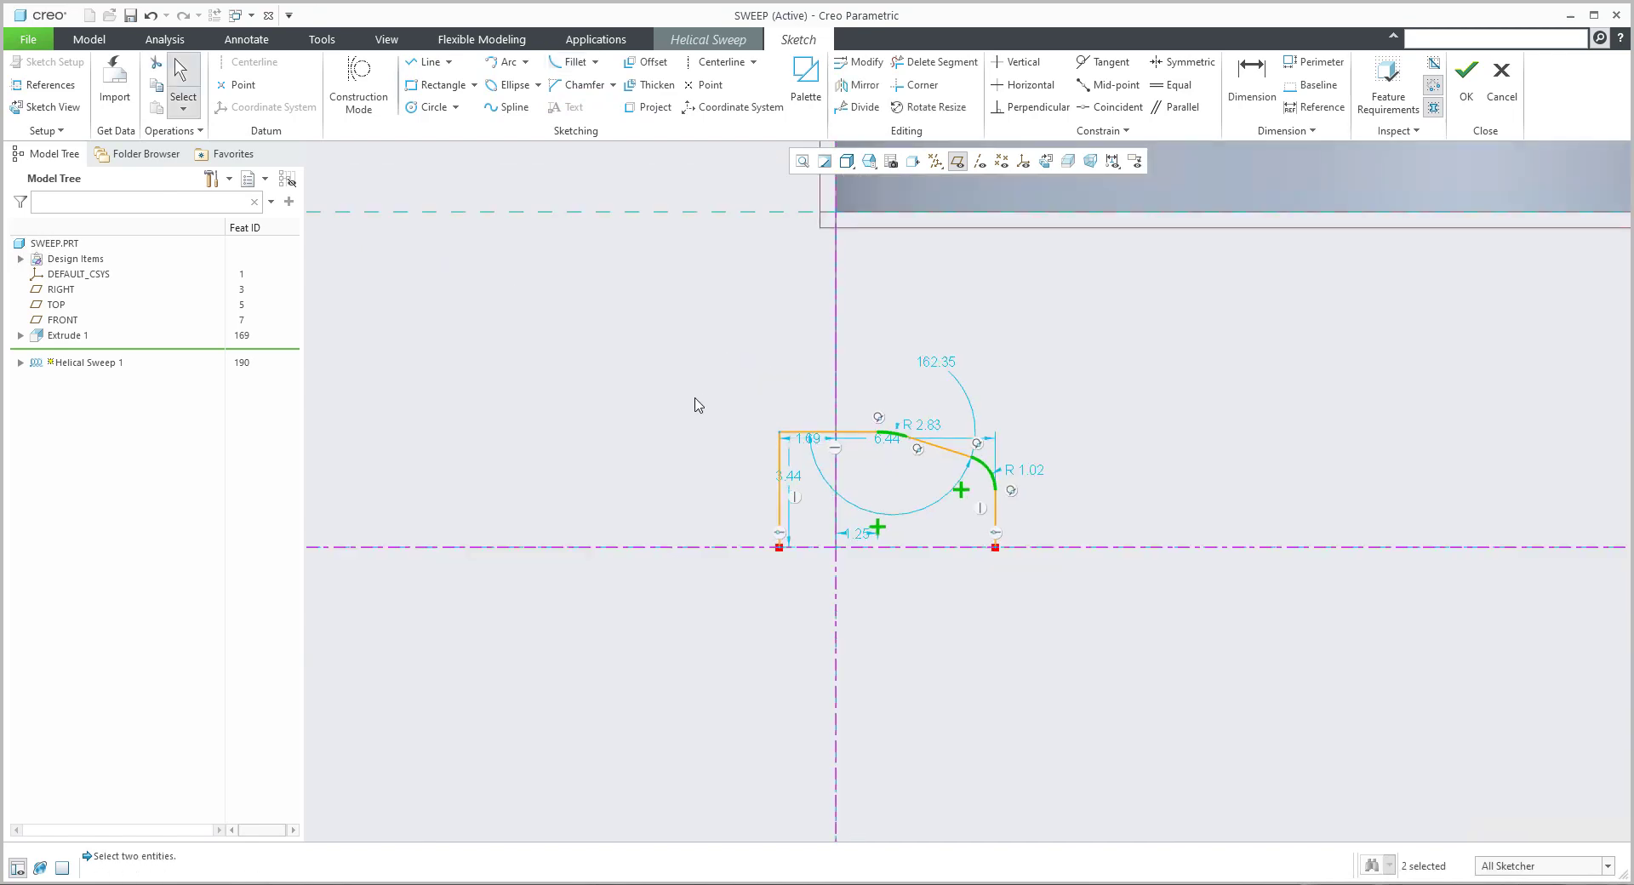
Draw a horizontal centerline along the axis
left_click(720, 58)
left_click(720, 549)
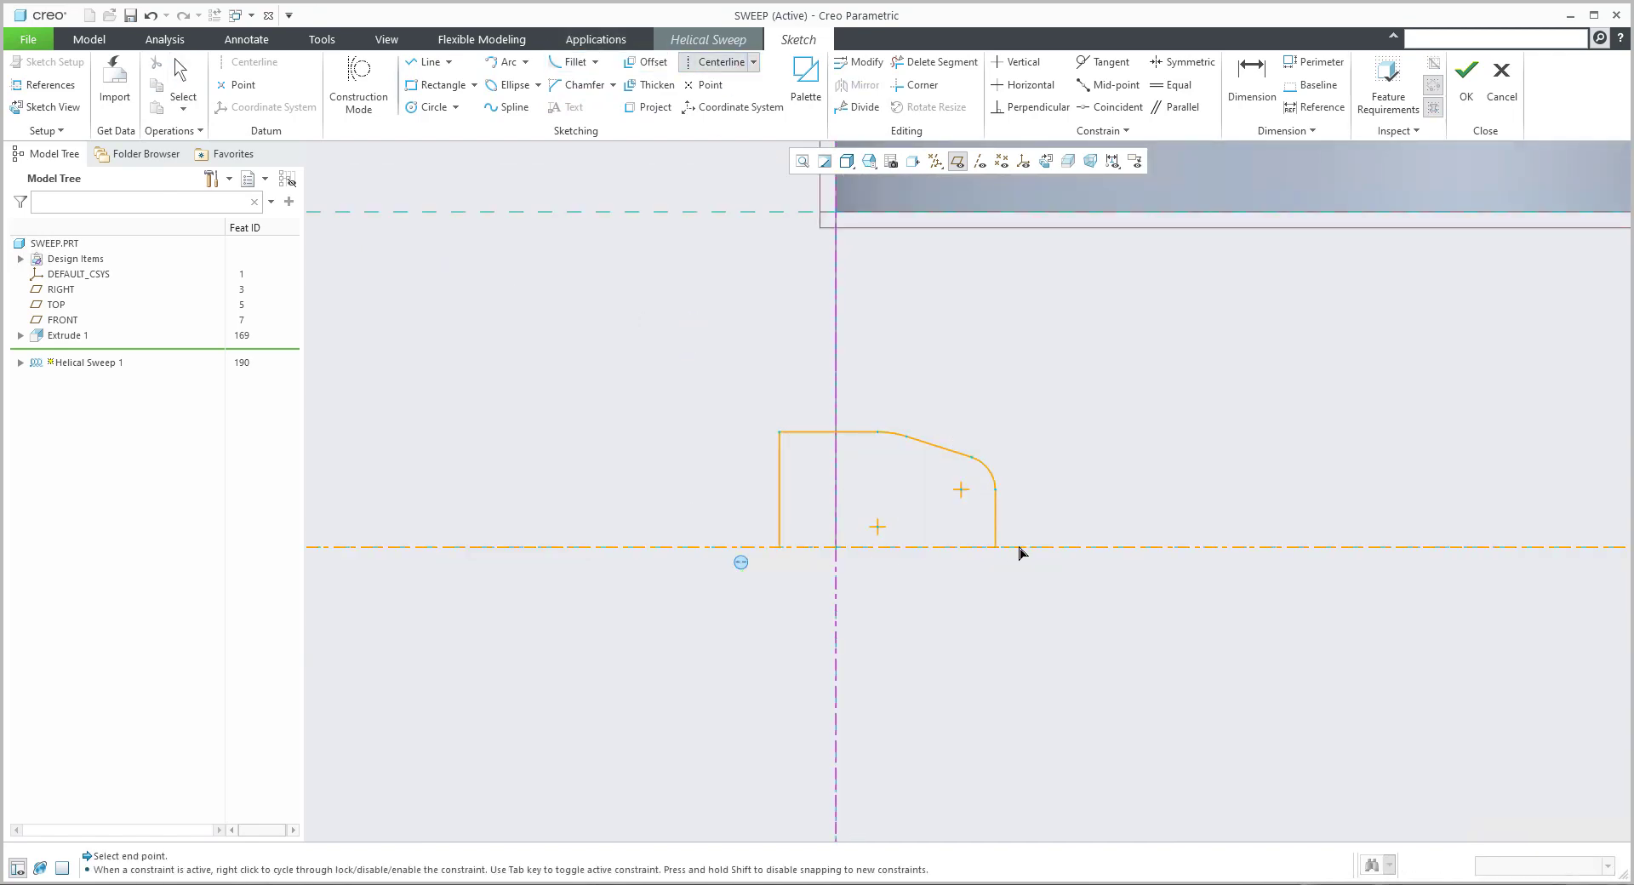
left_click(1053, 518)
middle_click(996, 508)
Mirror the whole groove sketch about the horizontal centerline
left_click_drag(720, 398, 1055, 594)
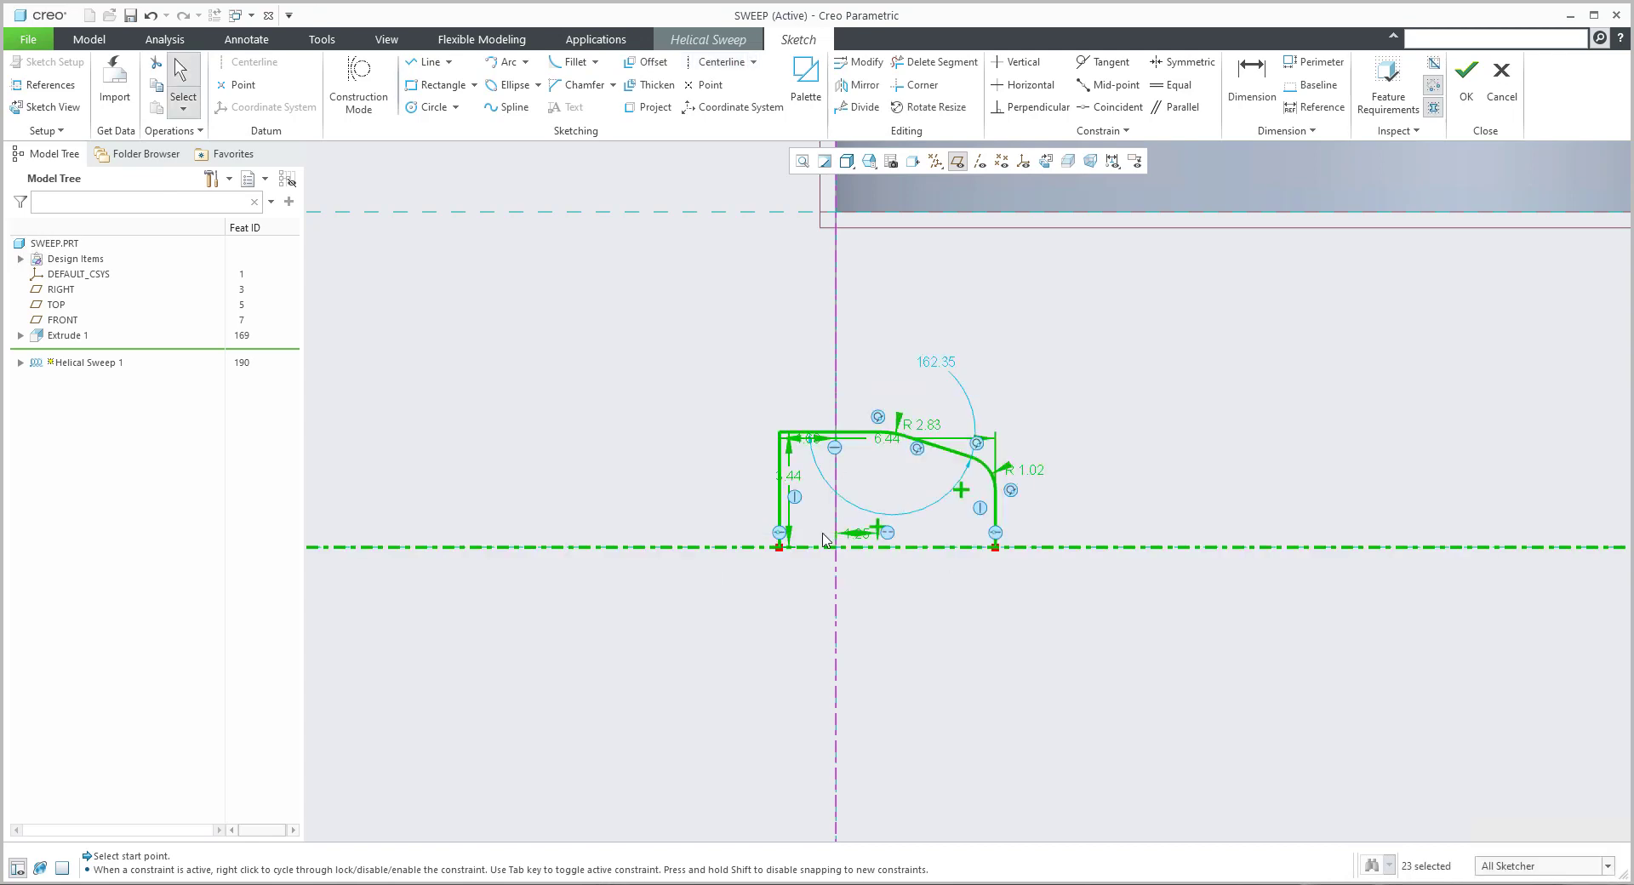
left_click(859, 84)
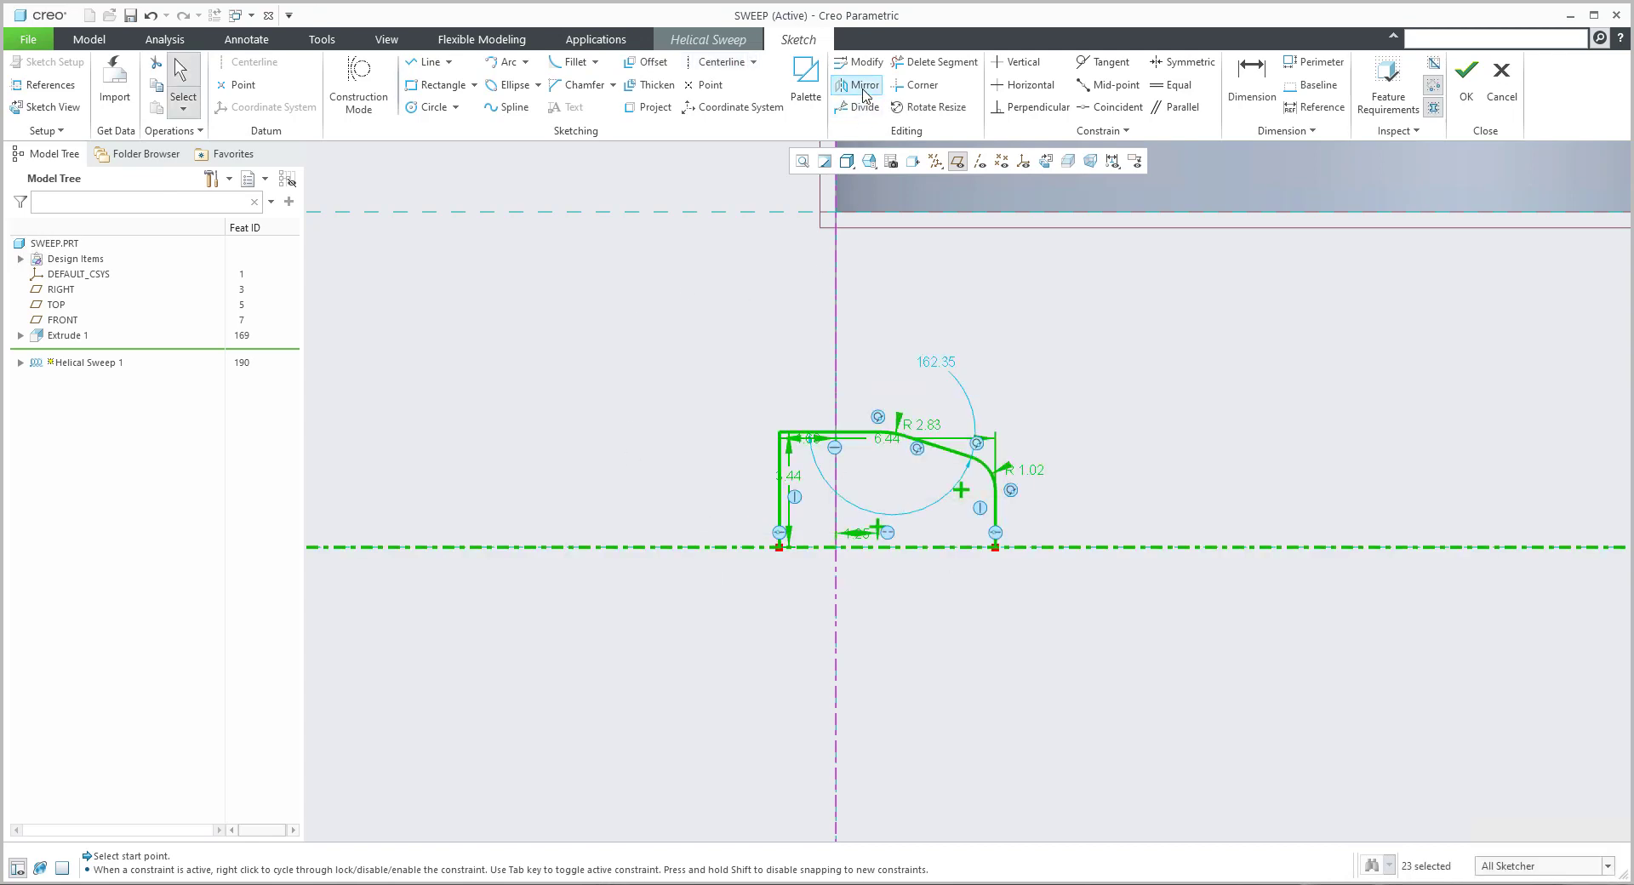
left_click(727, 548)
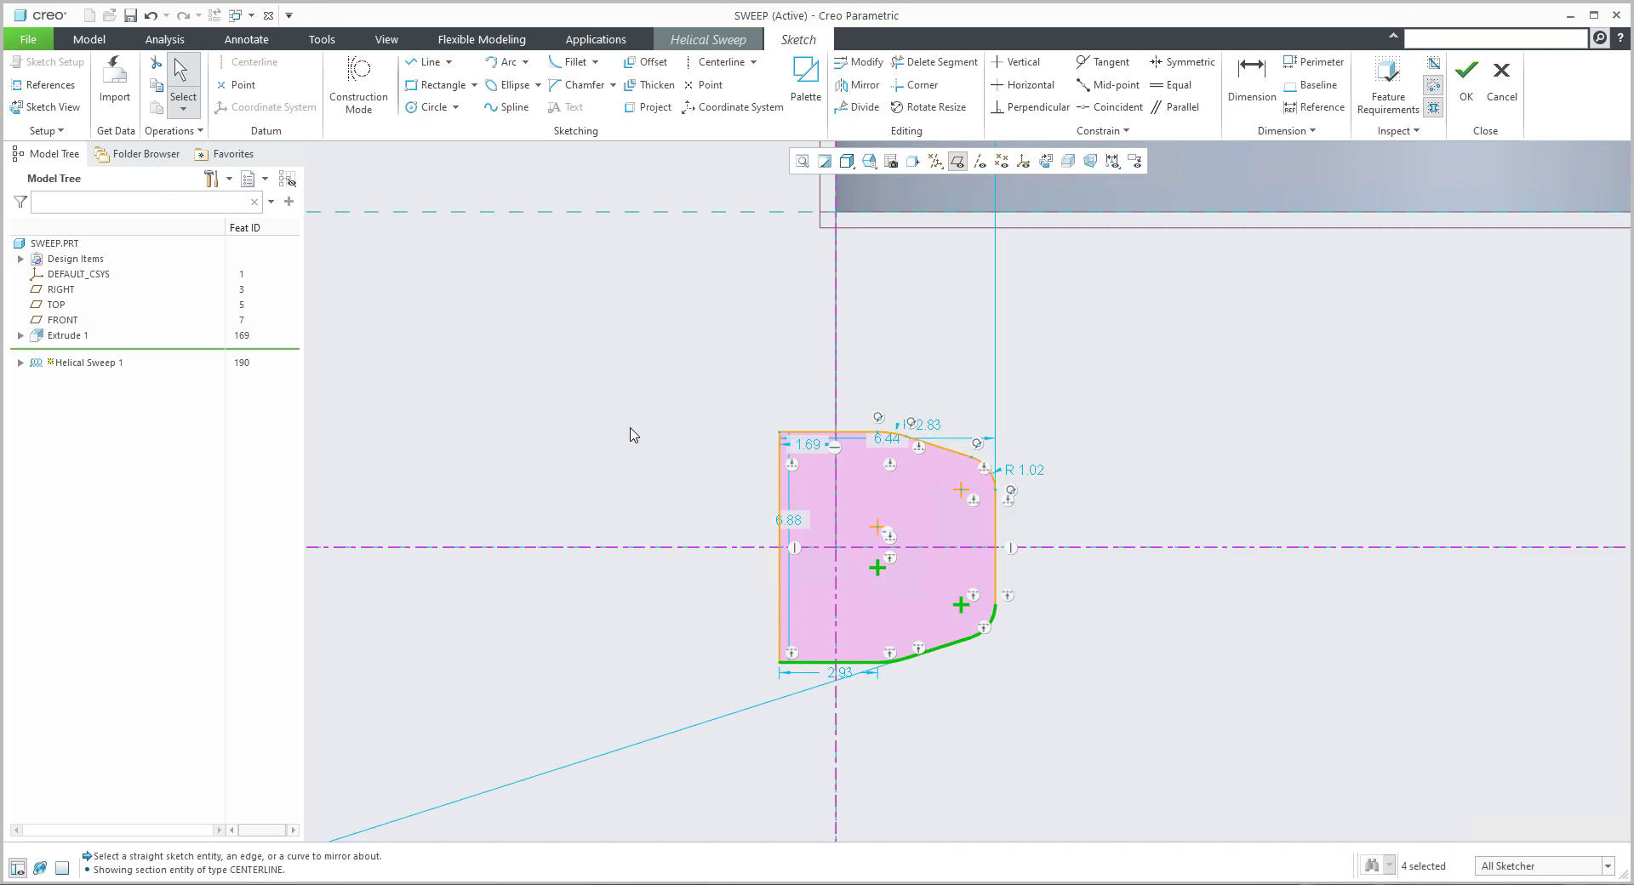
scroll(632, 435, "up", 3)
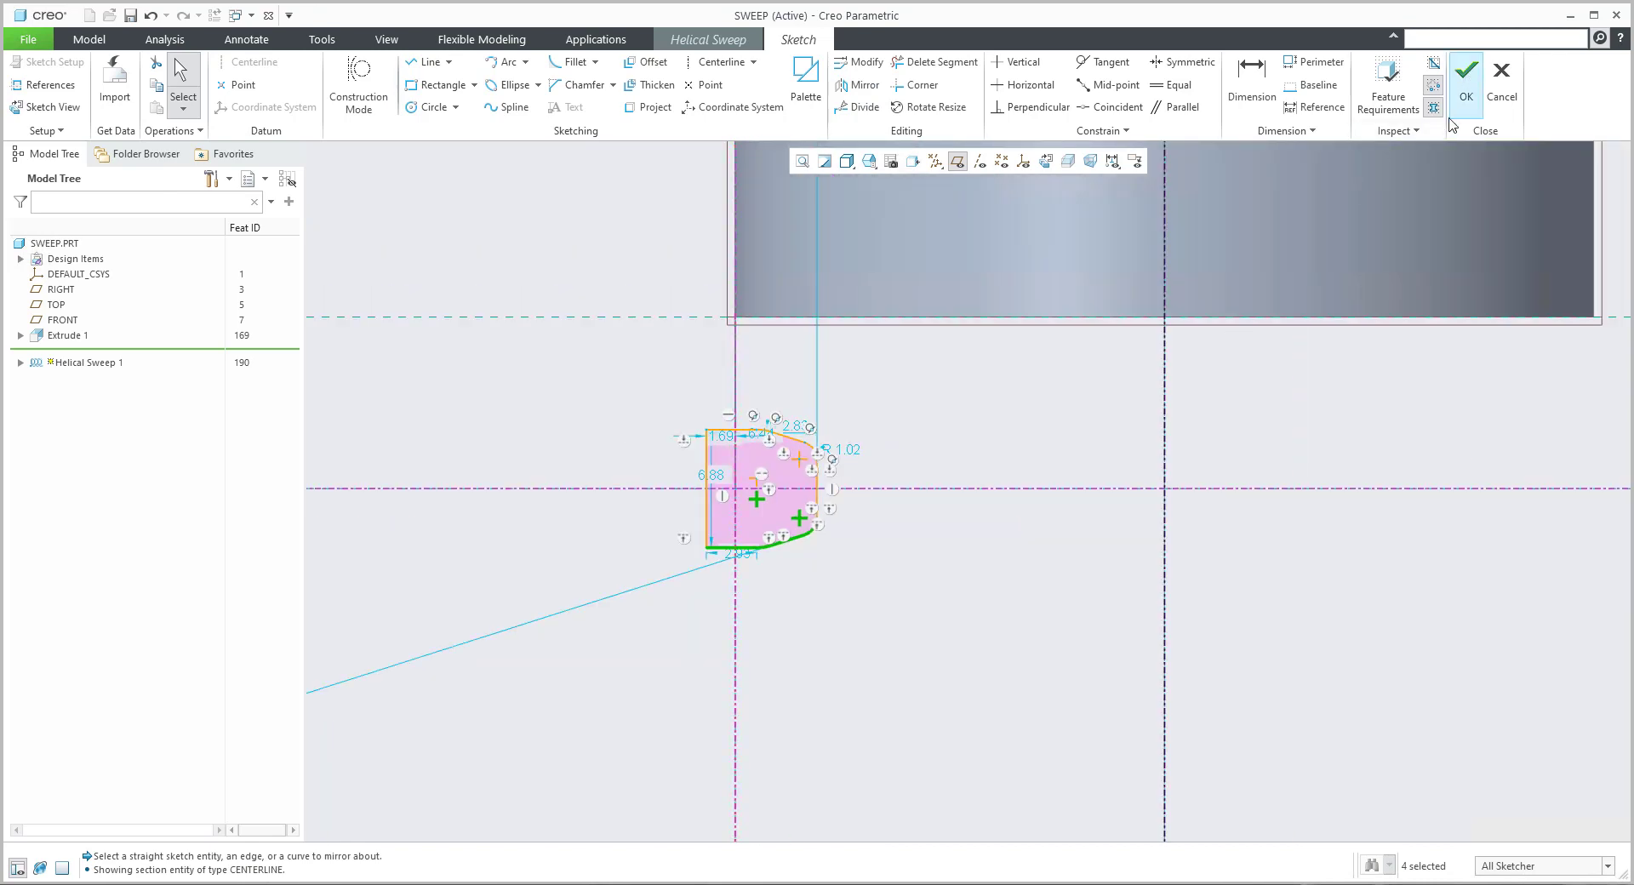
Accept the groove section and orbit to inspect the pitch-15 helical cut preview
left_click(1466, 75)
scroll(918, 651, "up", 2)
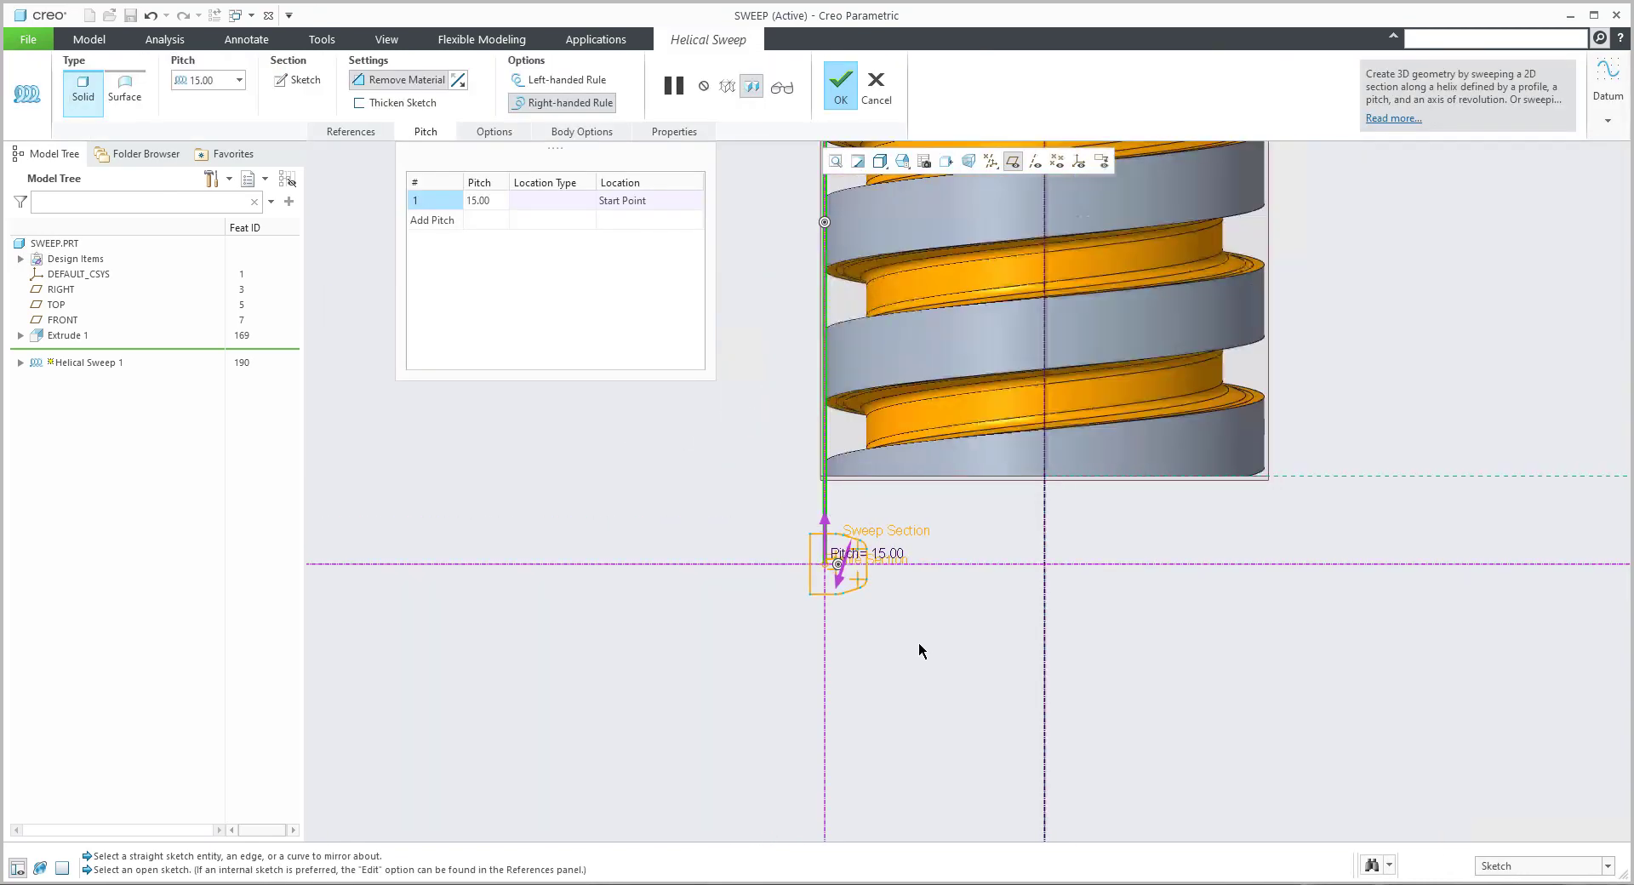
scroll(919, 651, "up", 2)
mouse_move(956, 513)
middle_mouse_down()
mouse_move(954, 546)
mouse_move(1016, 433)
mouse_move(944, 409)
mouse_move(913, 426)
middle_mouse_up()
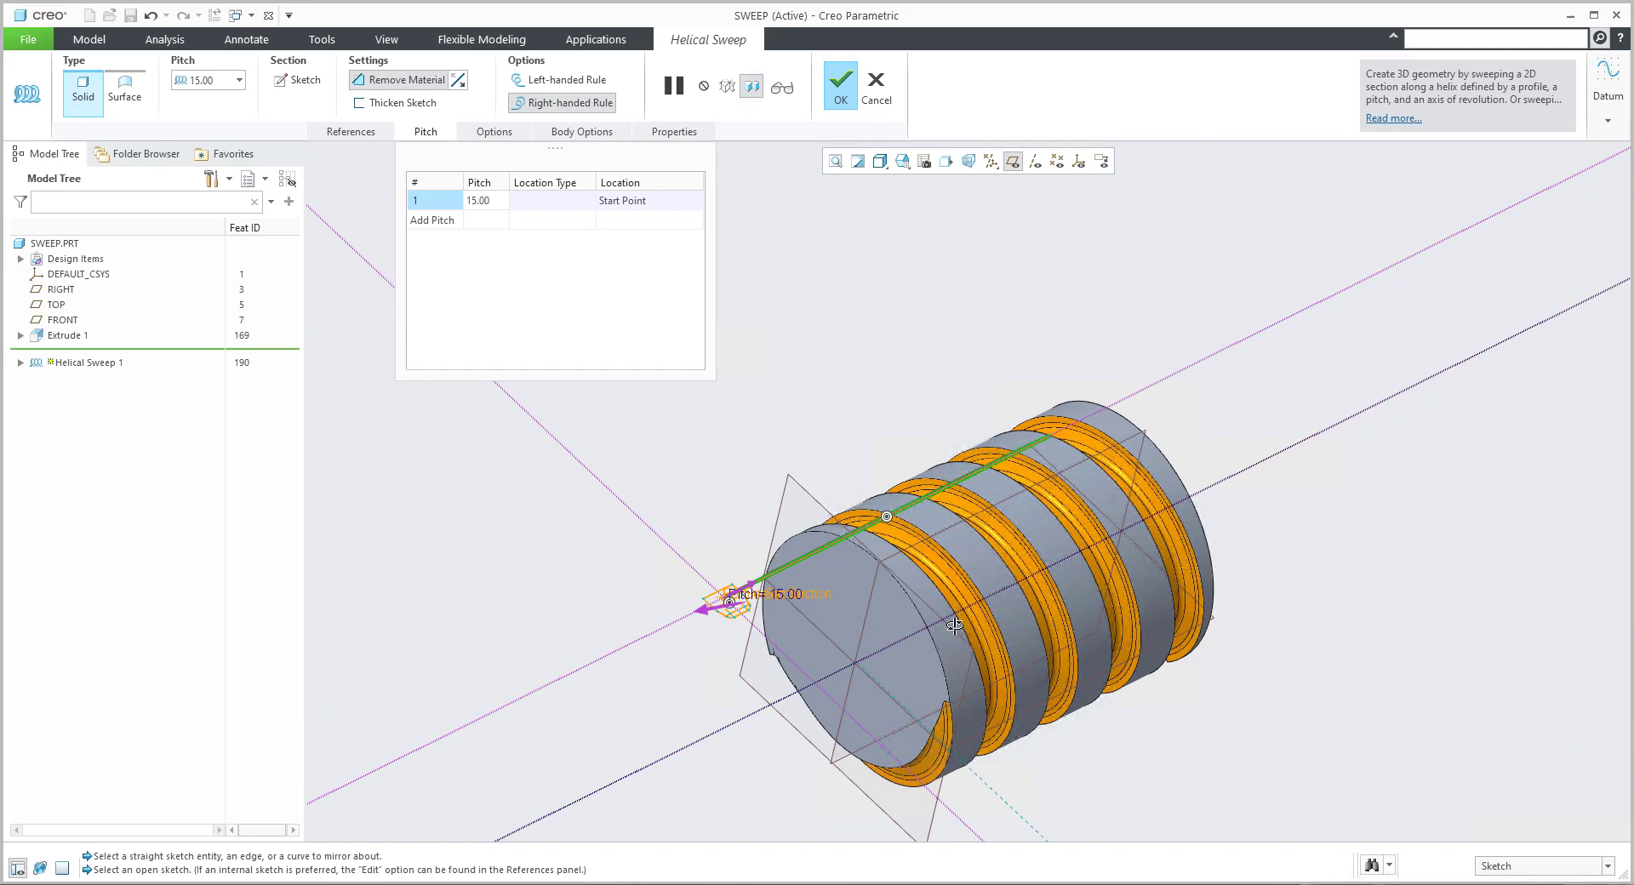
middle_click_drag(954, 626, 870, 400)
middle_click(870, 392)
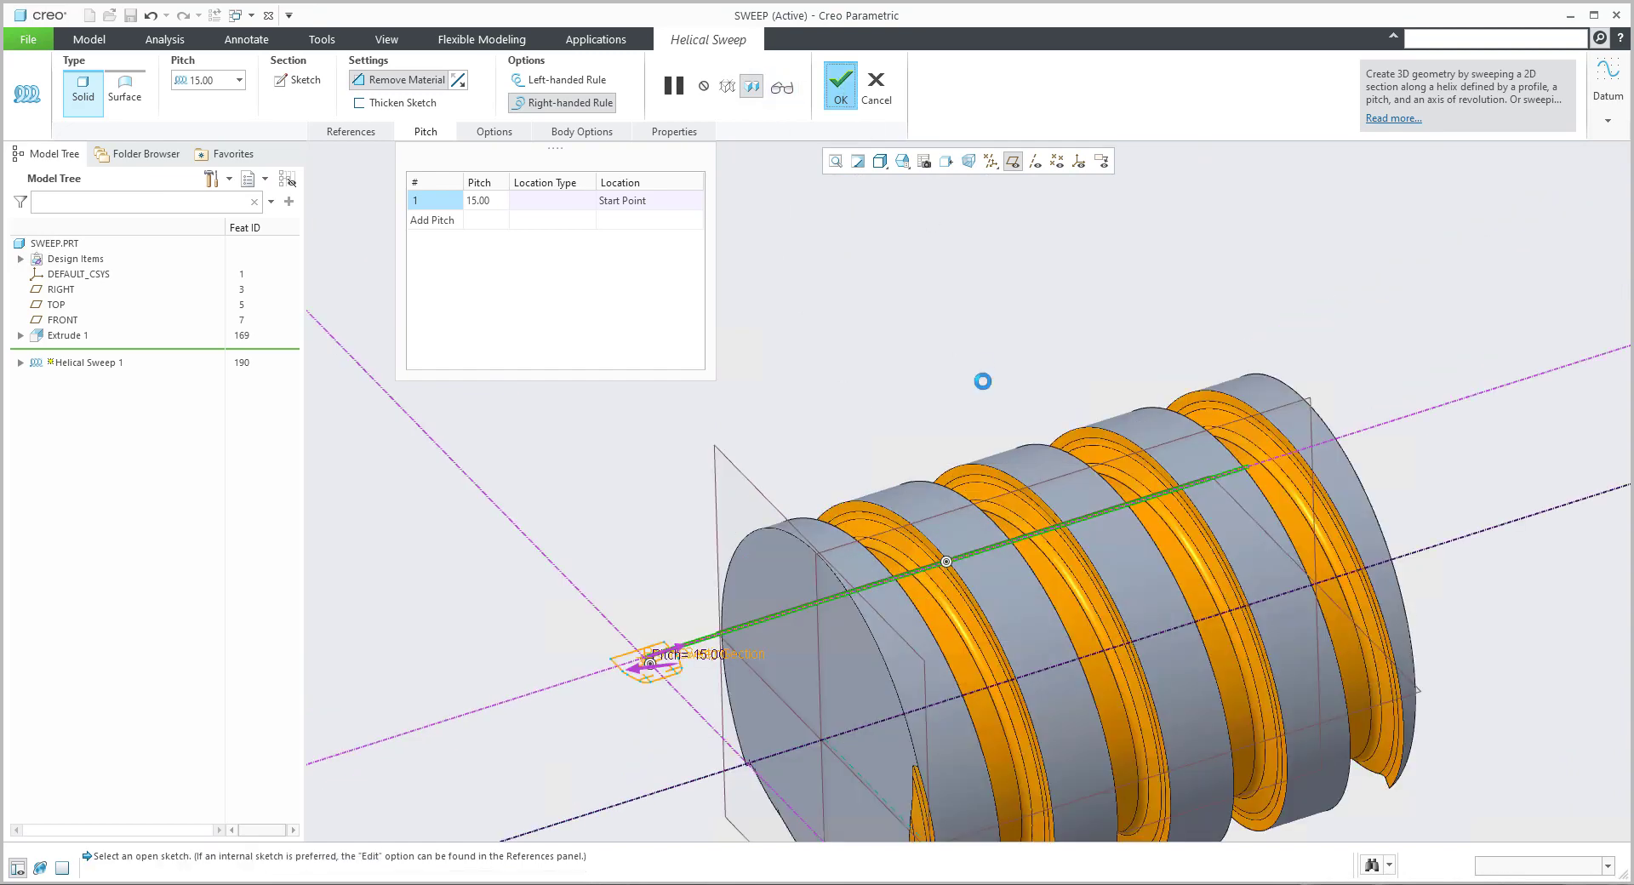
Finish Helical Sweep 1 and orbit the grooved cylinder to view its sides and end faces
middle_click(870, 384)
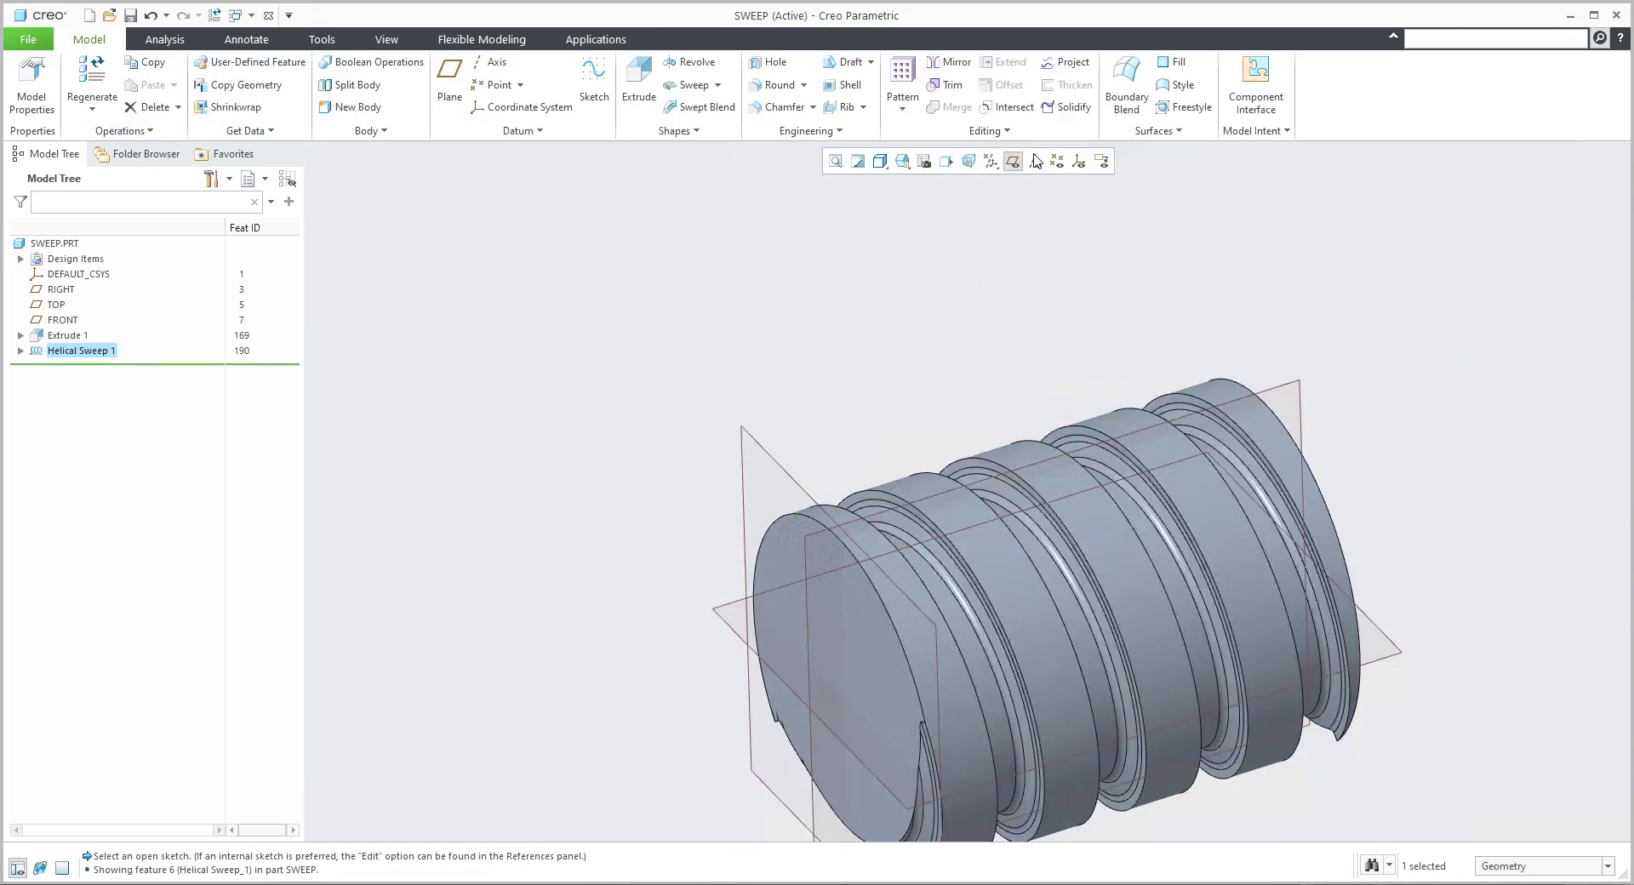
middle_click_drag(894, 407, 761, 342)
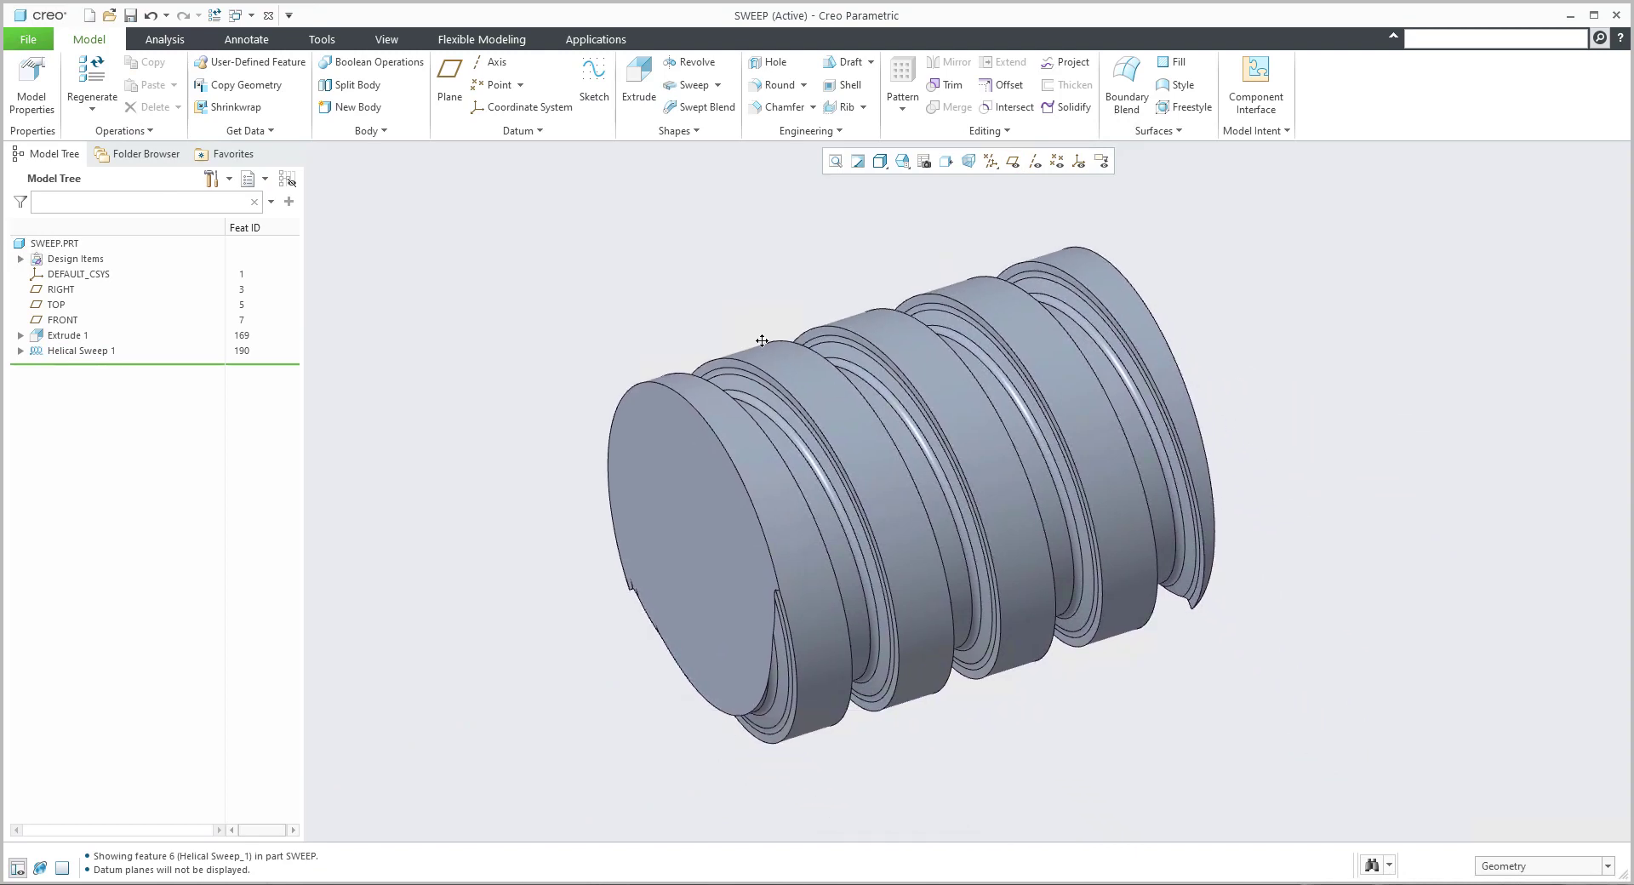
middle_click_drag(720, 532, 754, 476)
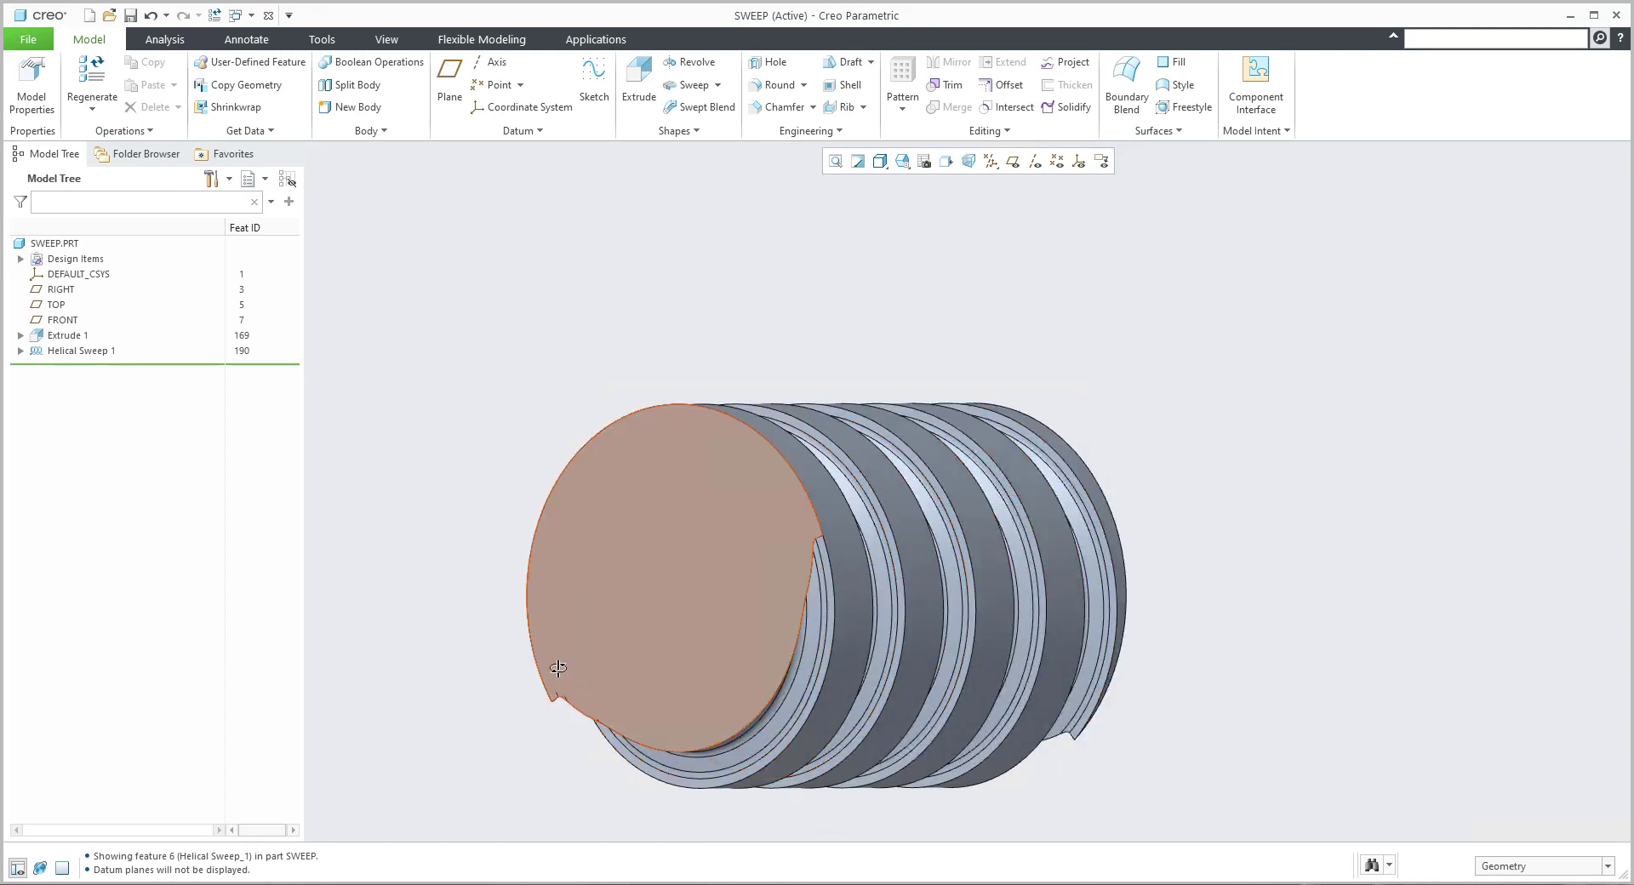
mouse_move(558, 667)
middle_mouse_down()
mouse_move(544, 660)
mouse_move(521, 689)
middle_mouse_up()
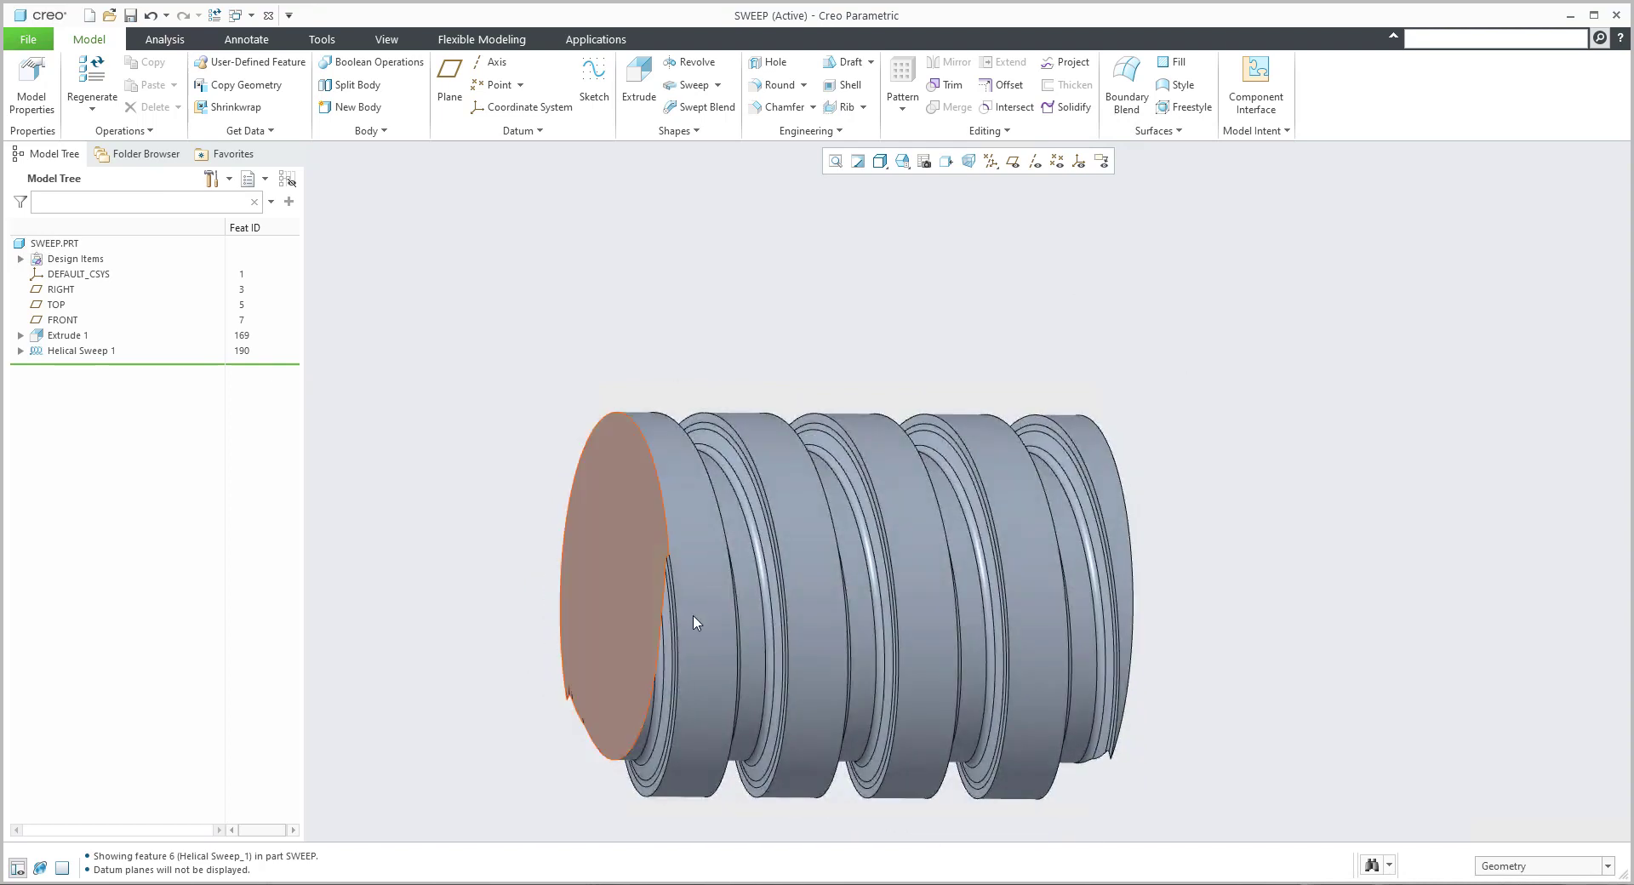
middle_click_drag(912, 671, 835, 550)
scroll(834, 550, "up", 3)
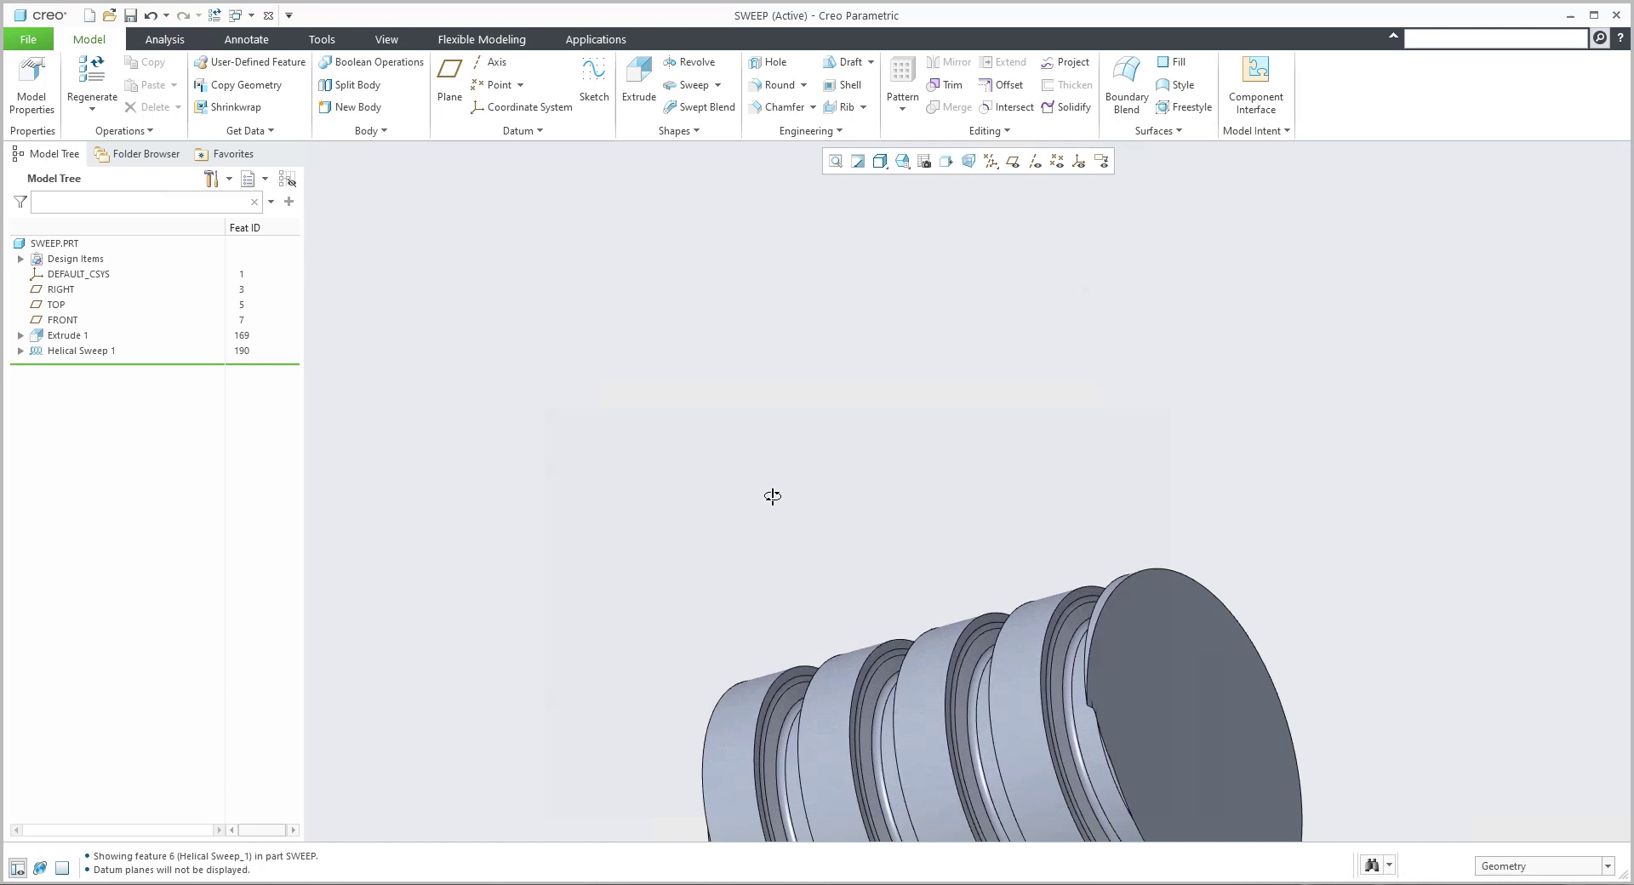
mouse_move(769, 496)
middle_mouse_down()
mouse_move(966, 694)
mouse_move(900, 634)
middle_mouse_up()
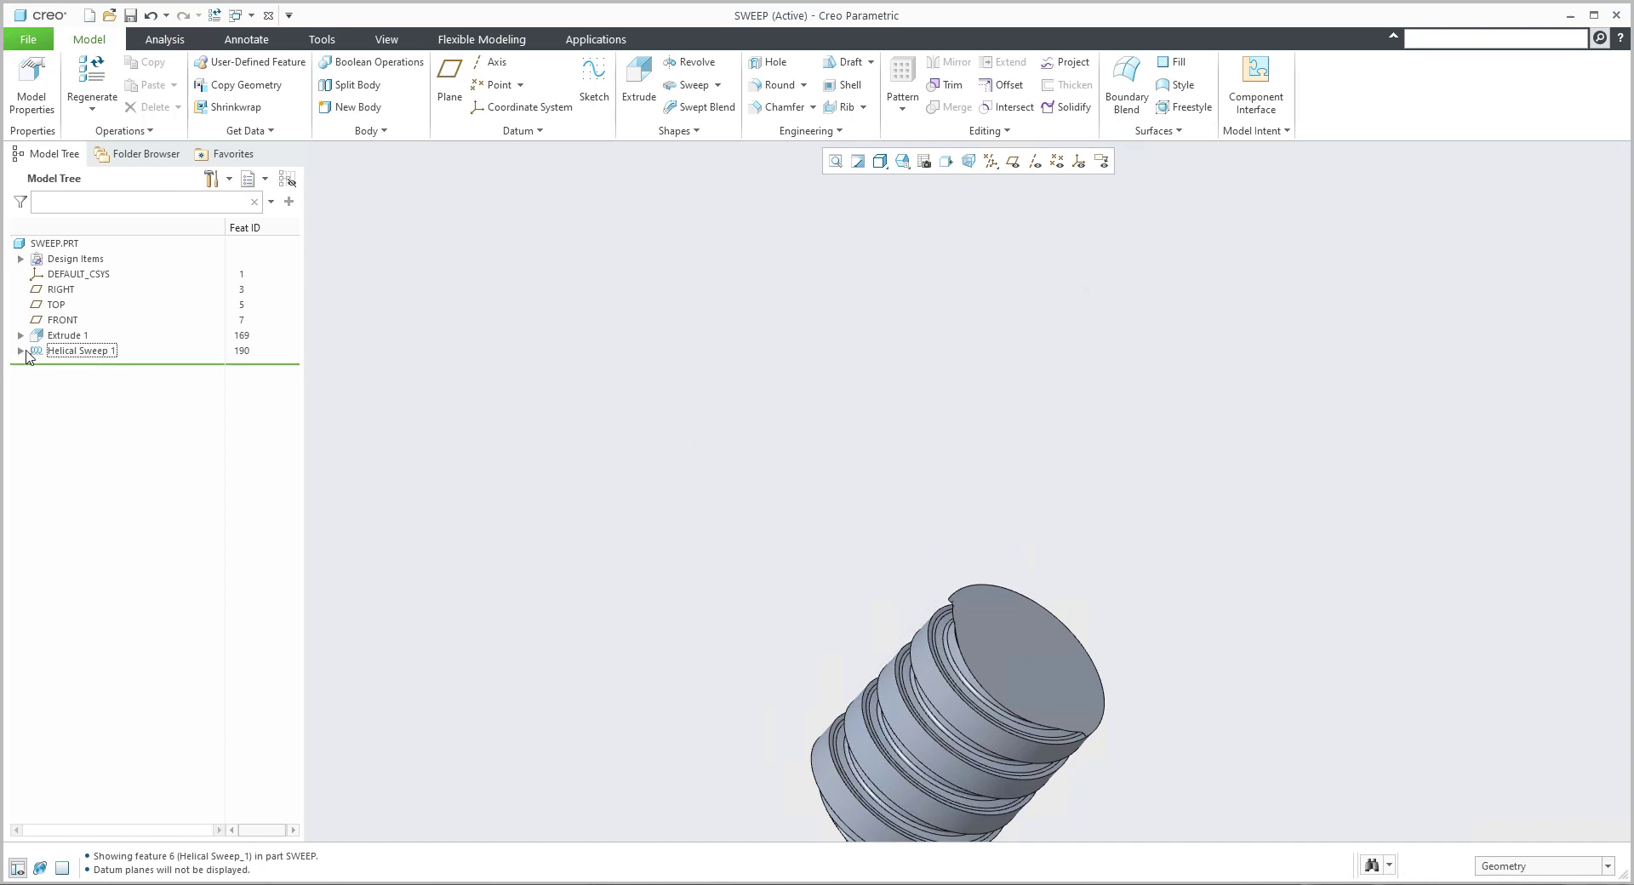
Expand Helical Sweep 1 in the Model Tree and choose Edit Definition
left_click(21, 352)
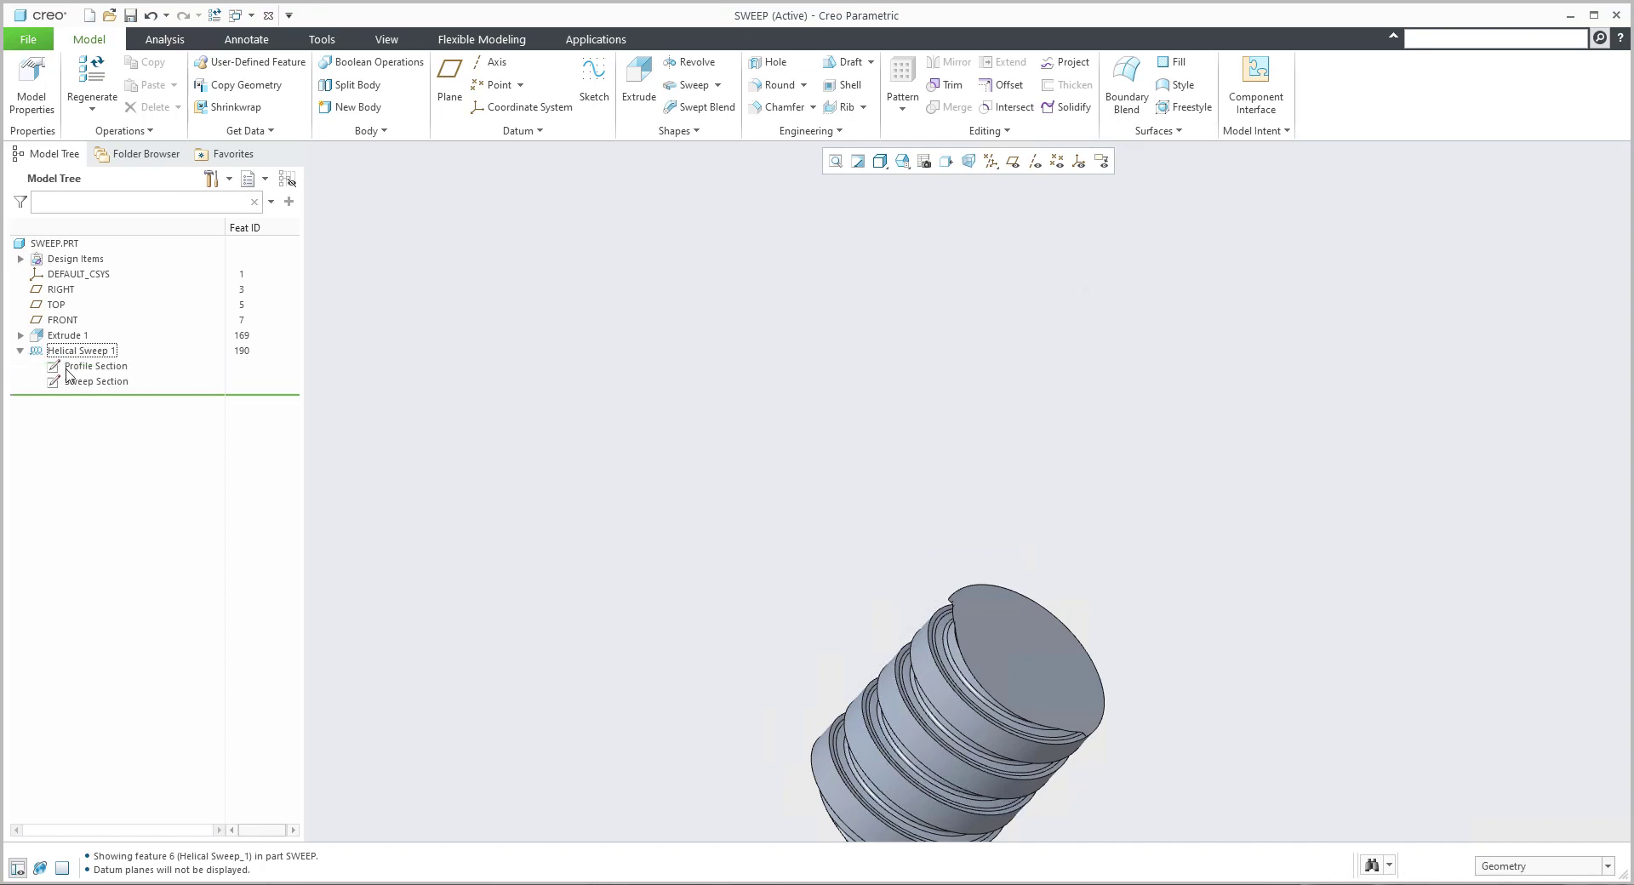
left_click(81, 354)
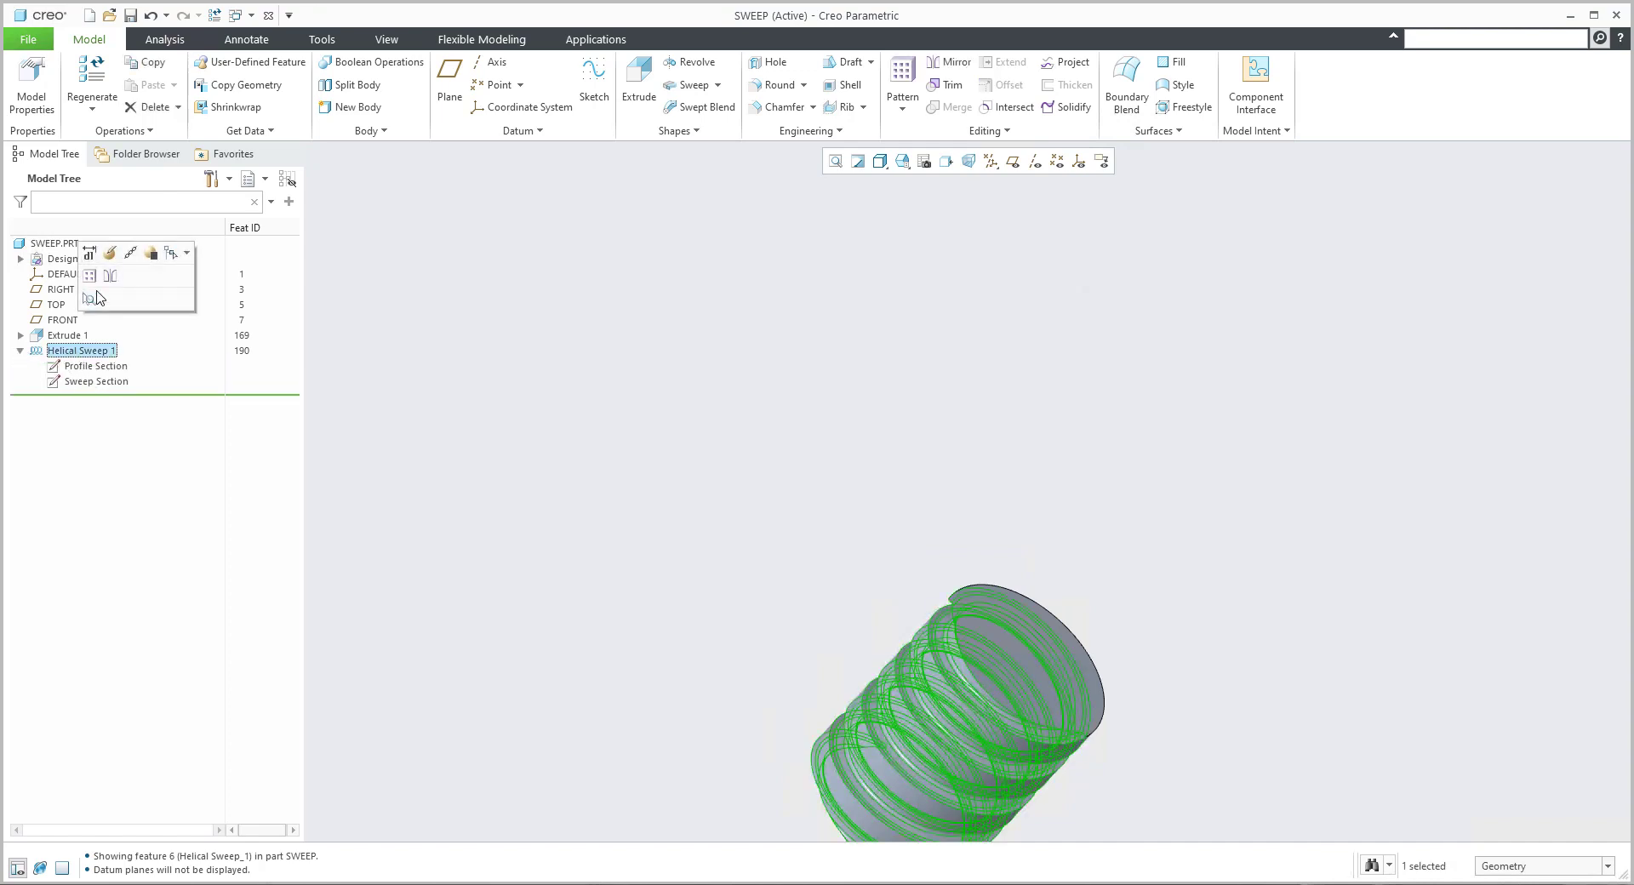
left_click(109, 253)
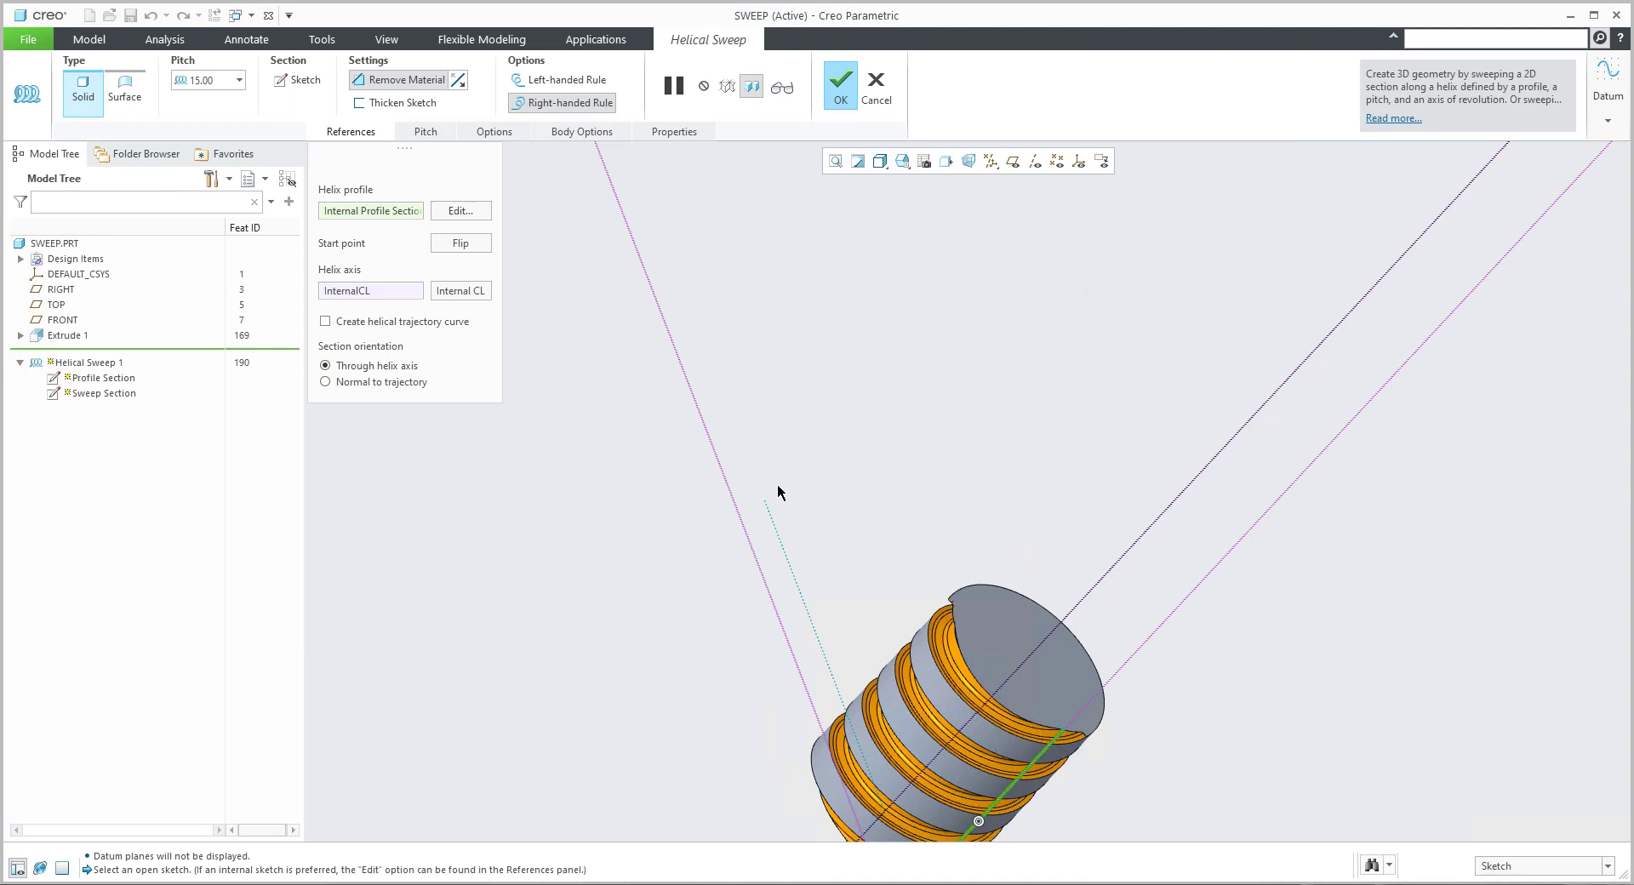
Open the sweep's section sketch and delete the old groove cross-section
left_click(291, 80)
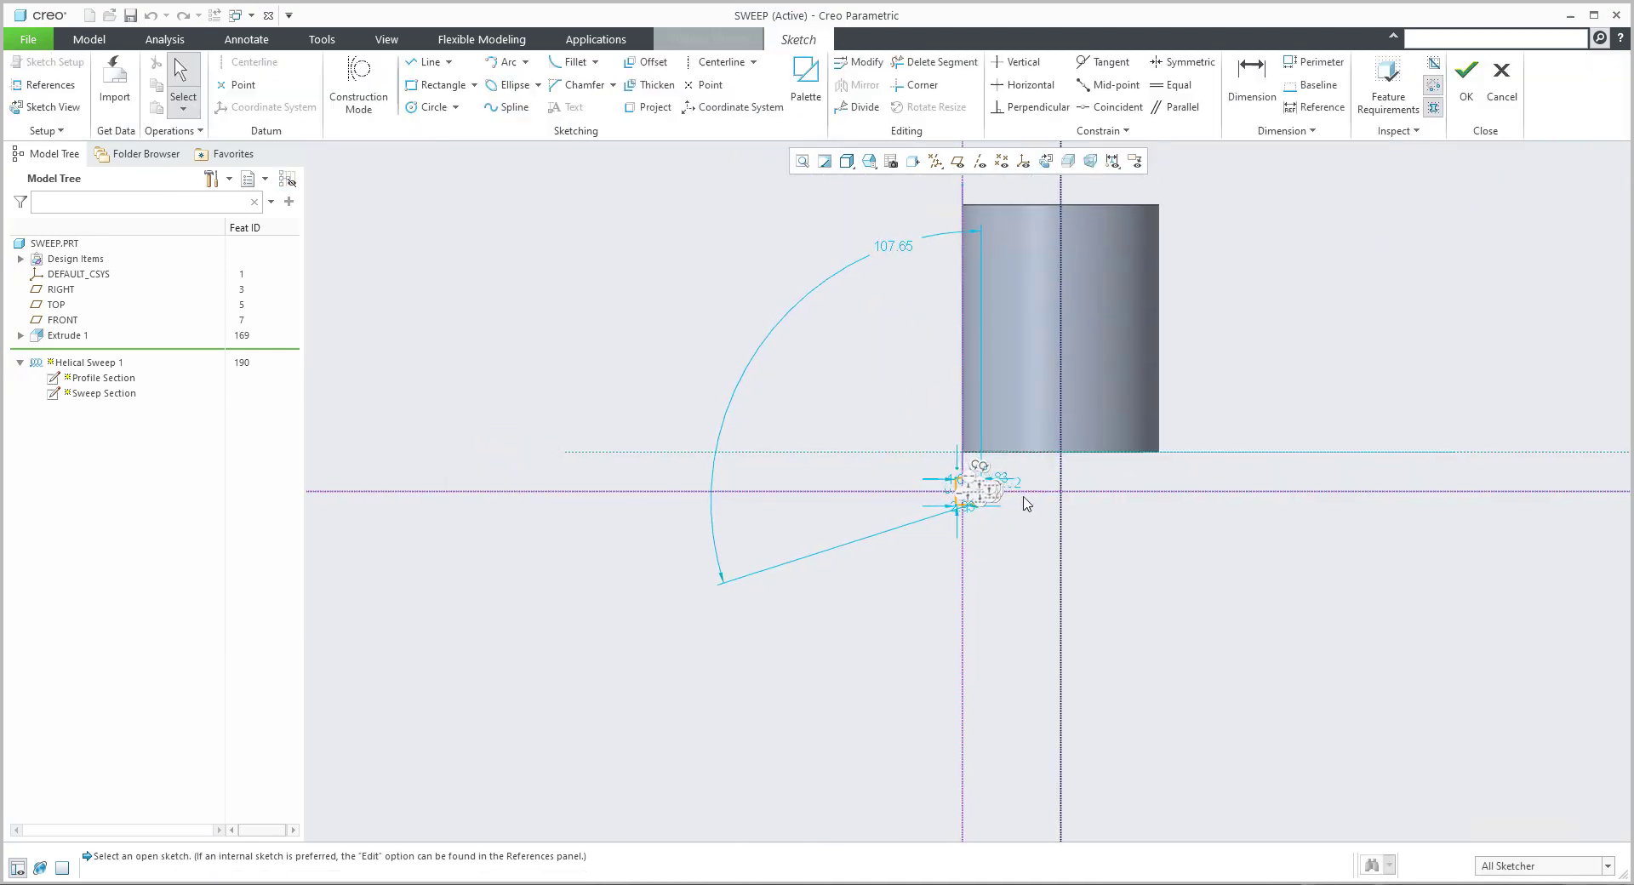
scroll(976, 595, "up", 3)
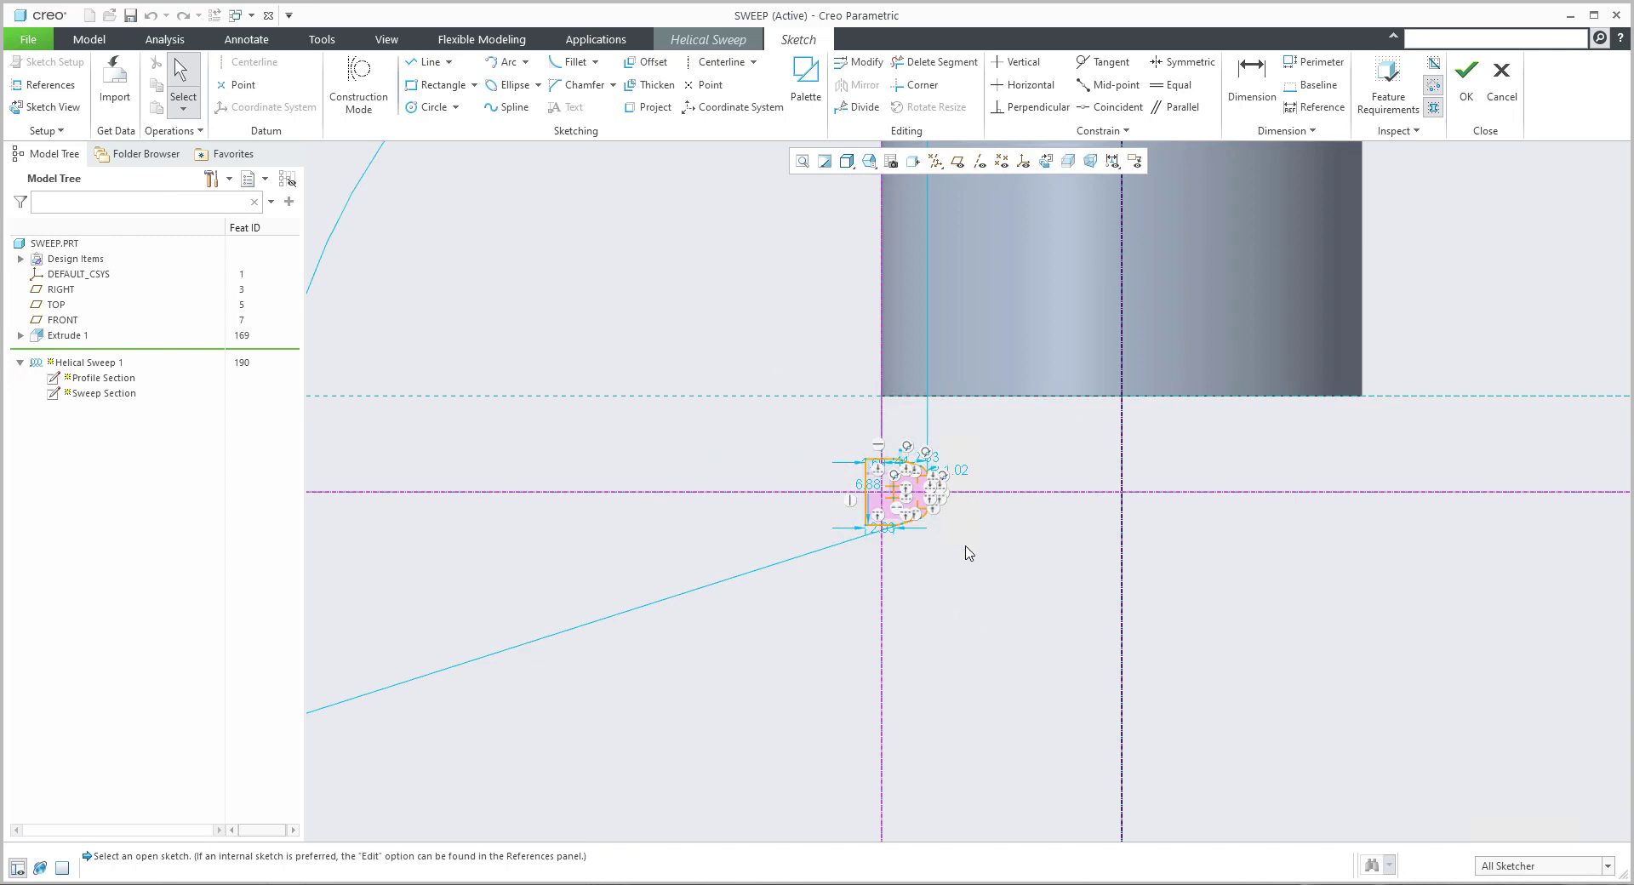
key("ctrl+a")
key("Delete")
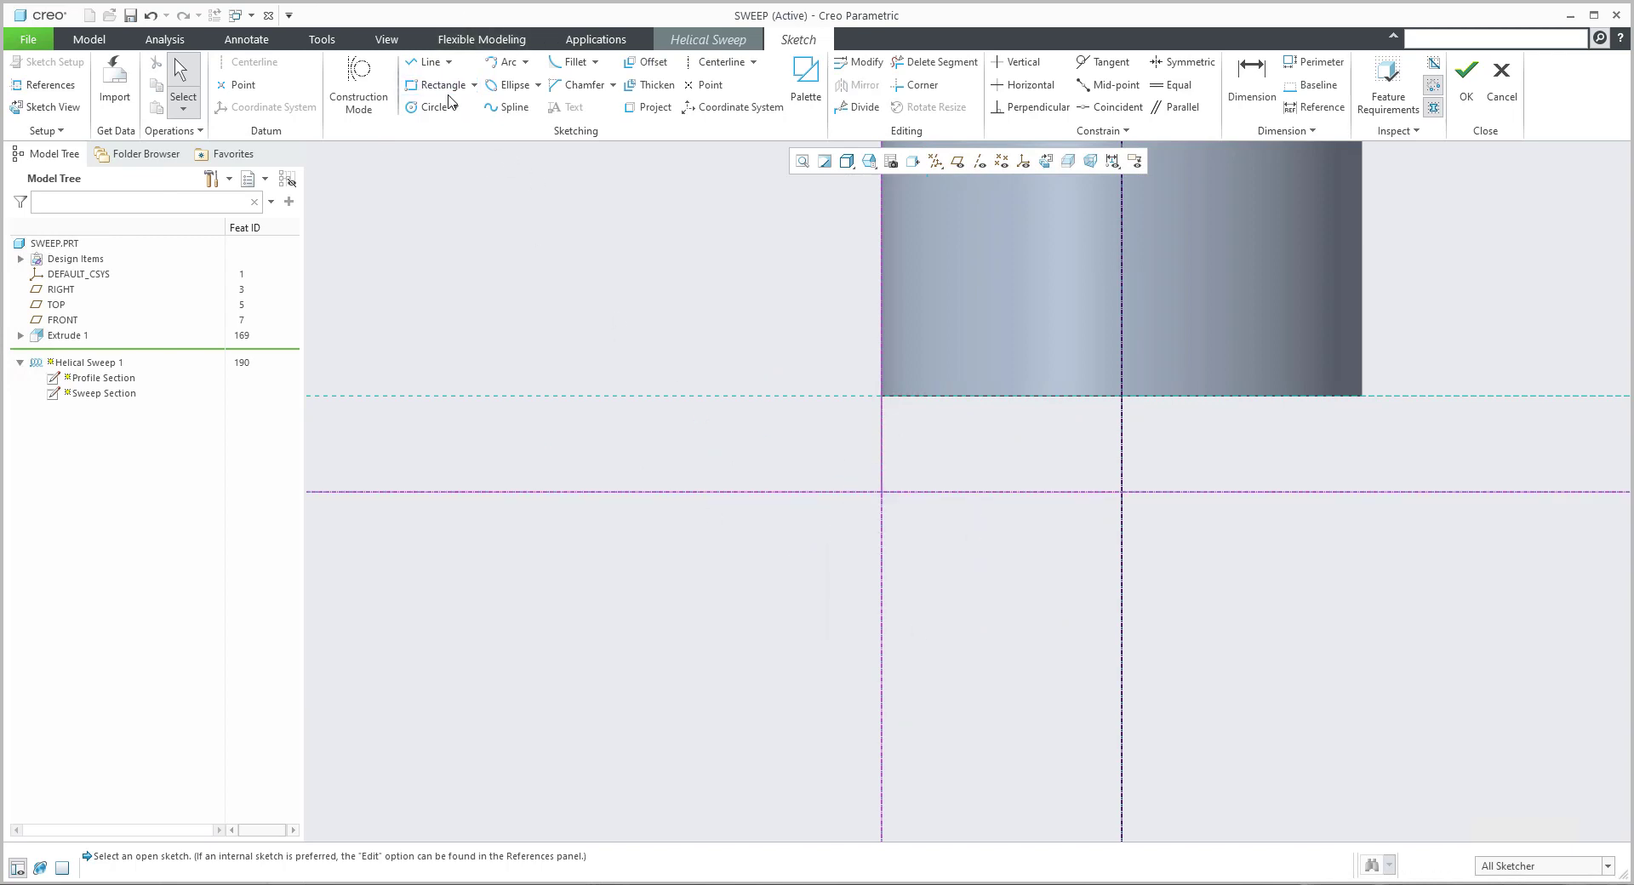
Draw a small rectangle at the helix start and accept the new section
left_click(449, 89)
left_click(851, 472)
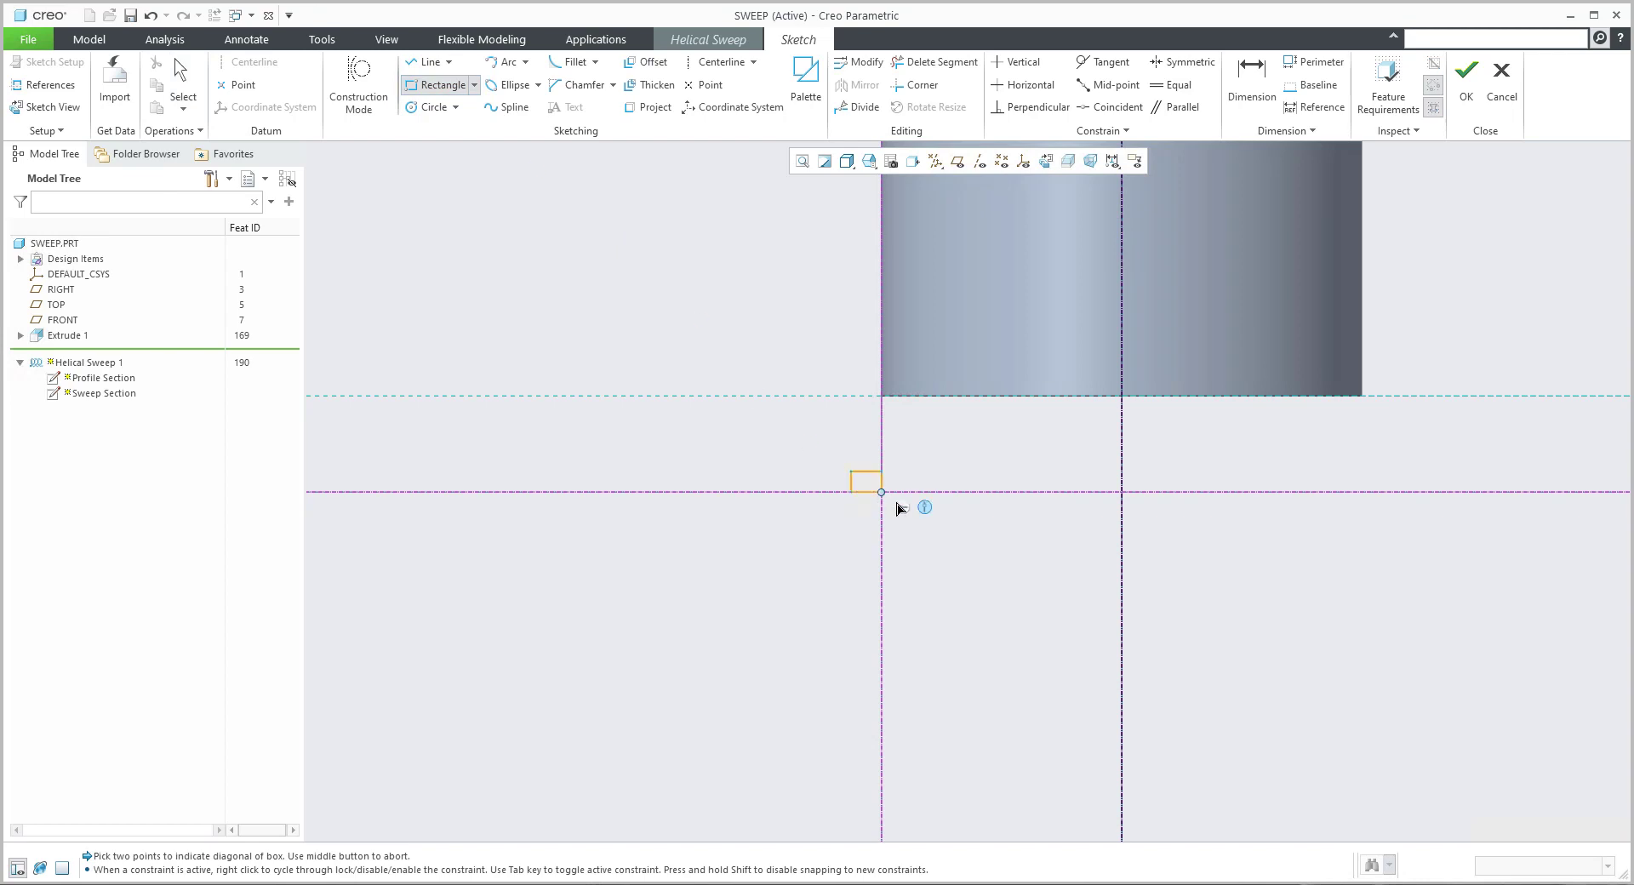
left_click(912, 512)
middle_click(1025, 553)
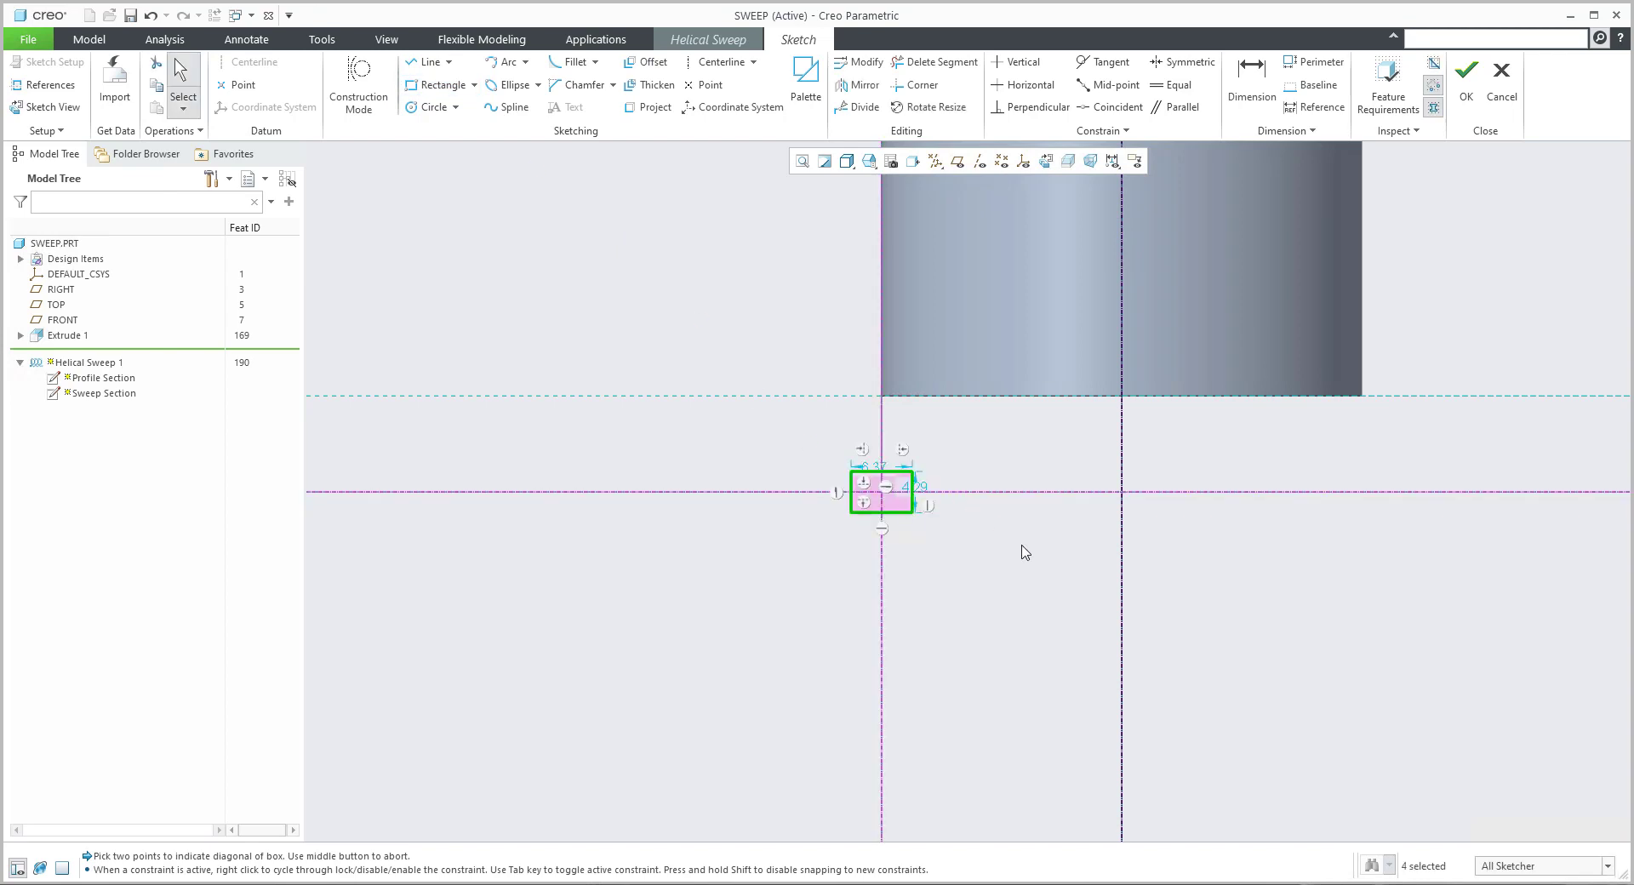
left_click(1479, 84)
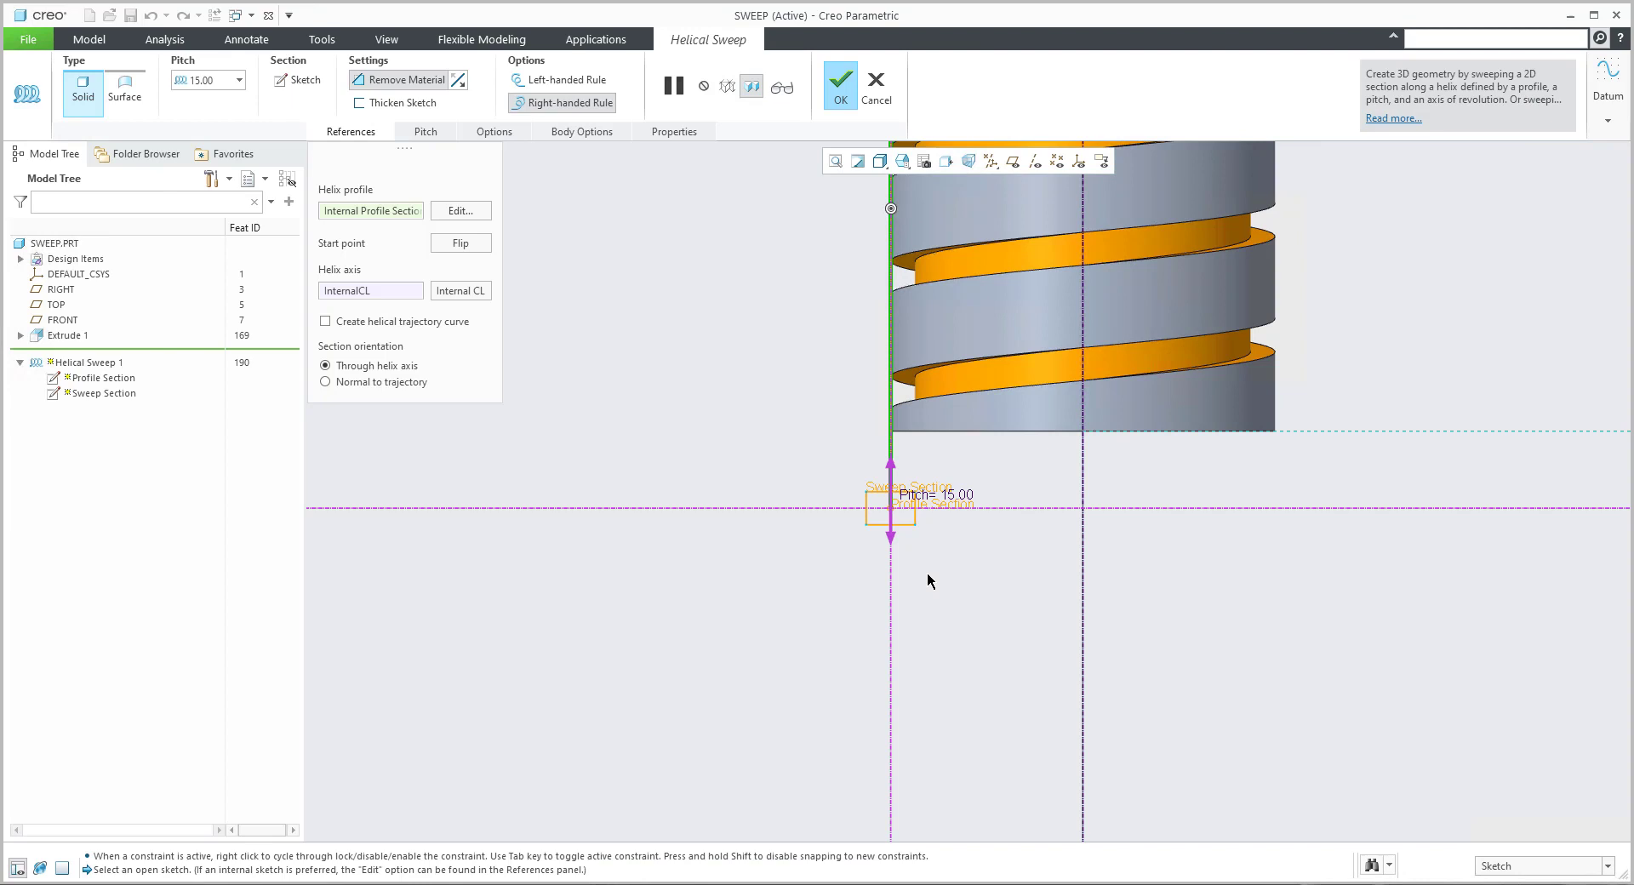
Open the helix profile sketch and divide the vertical profile line partway up
scroll(927, 581, "up", 2)
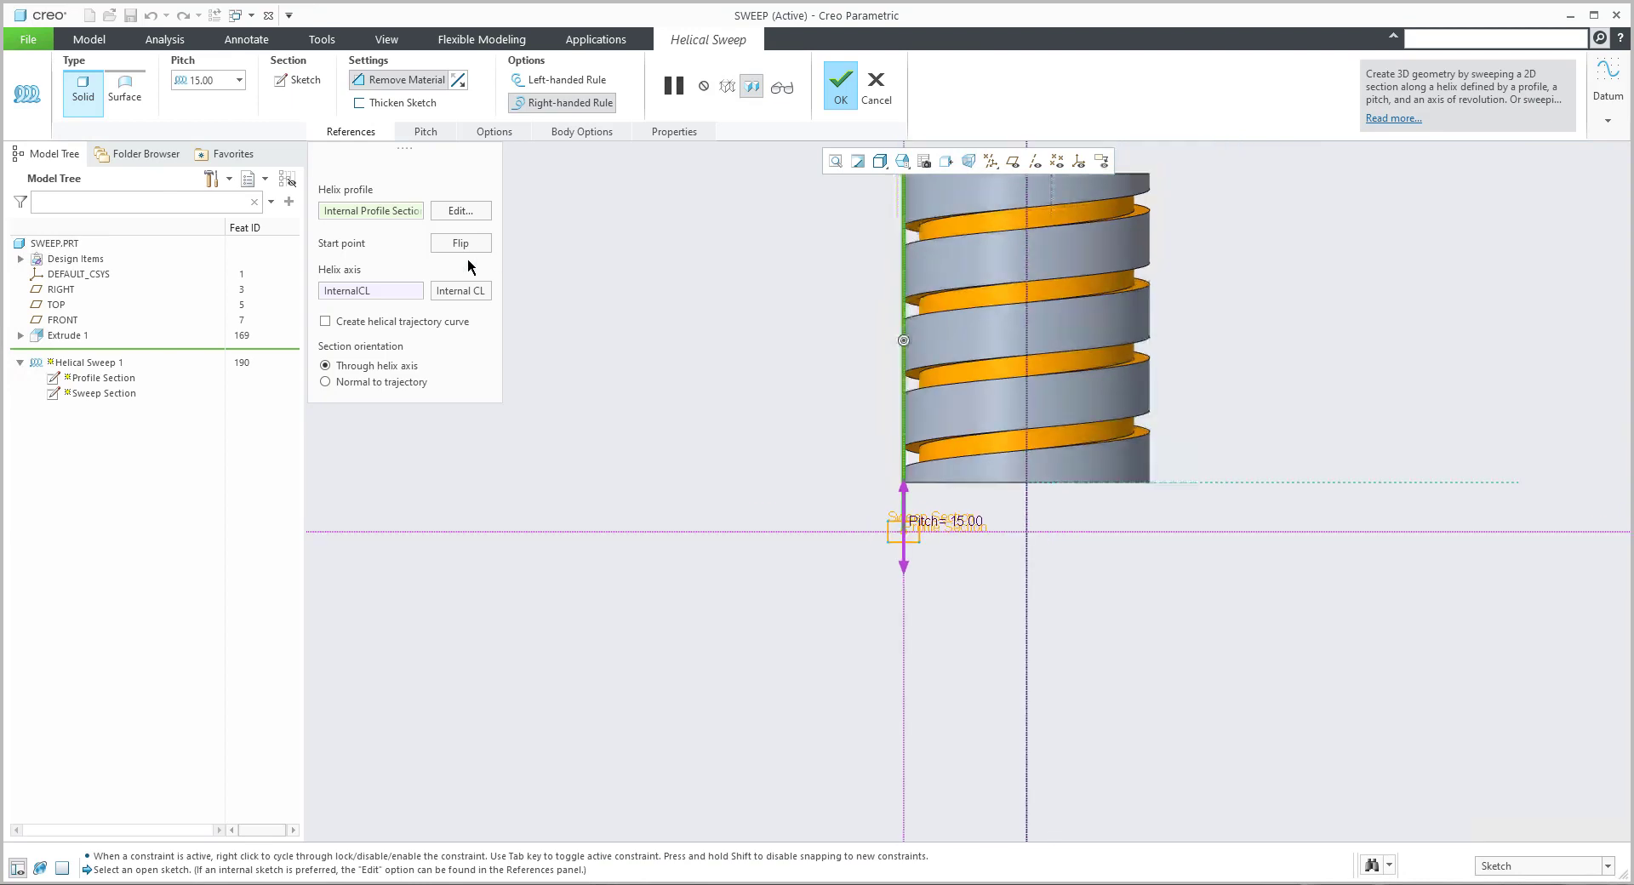
left_click(460, 211)
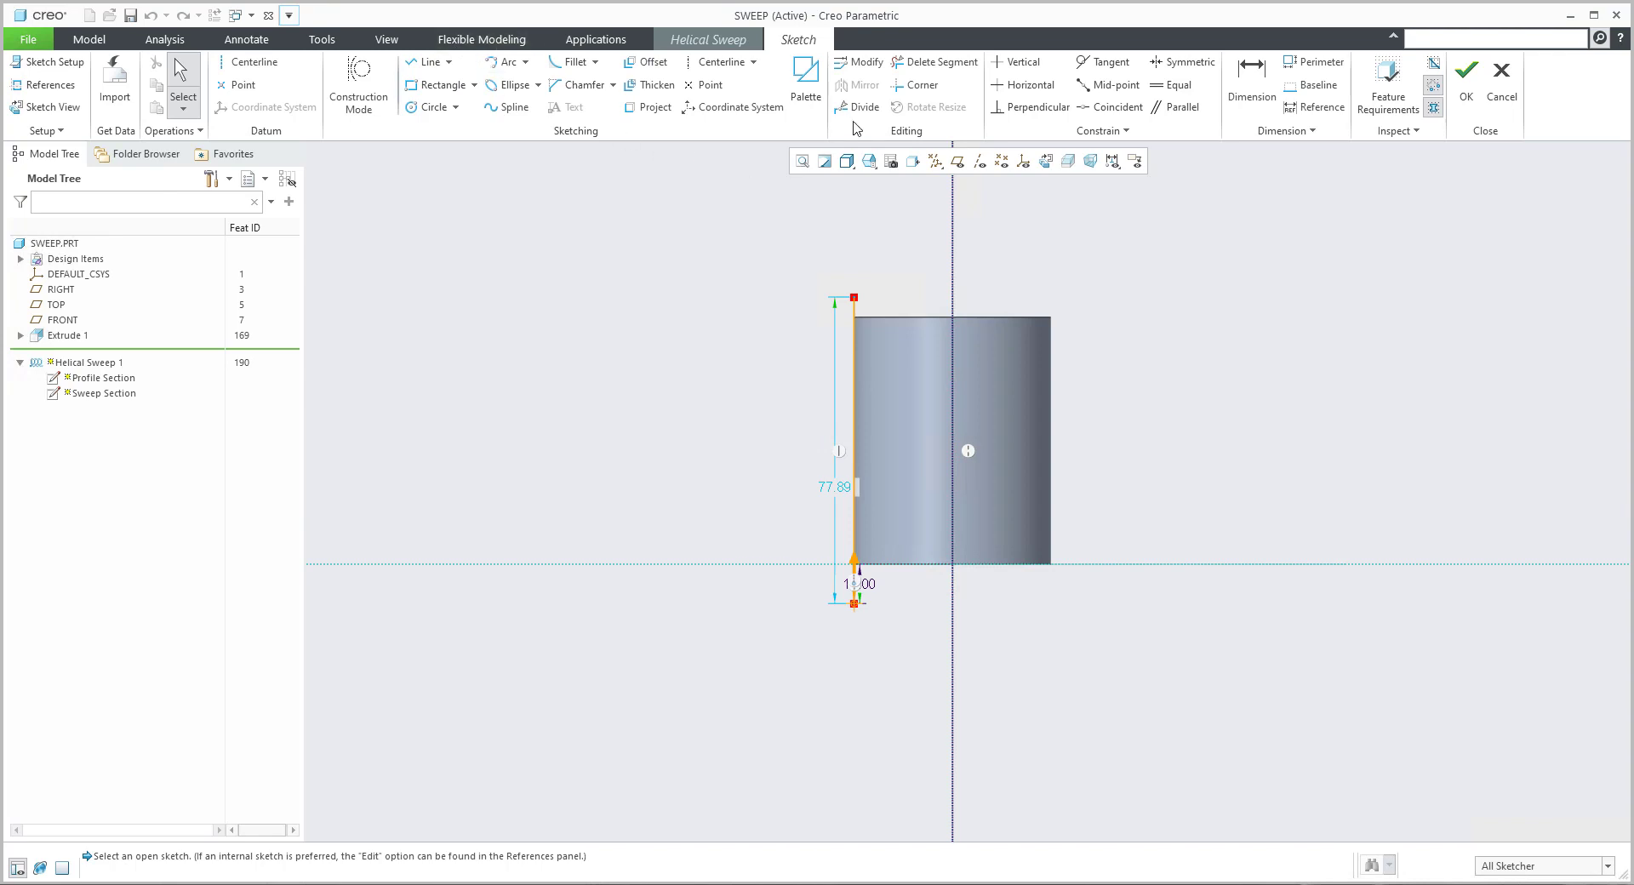
left_click(859, 107)
left_click(854, 423)
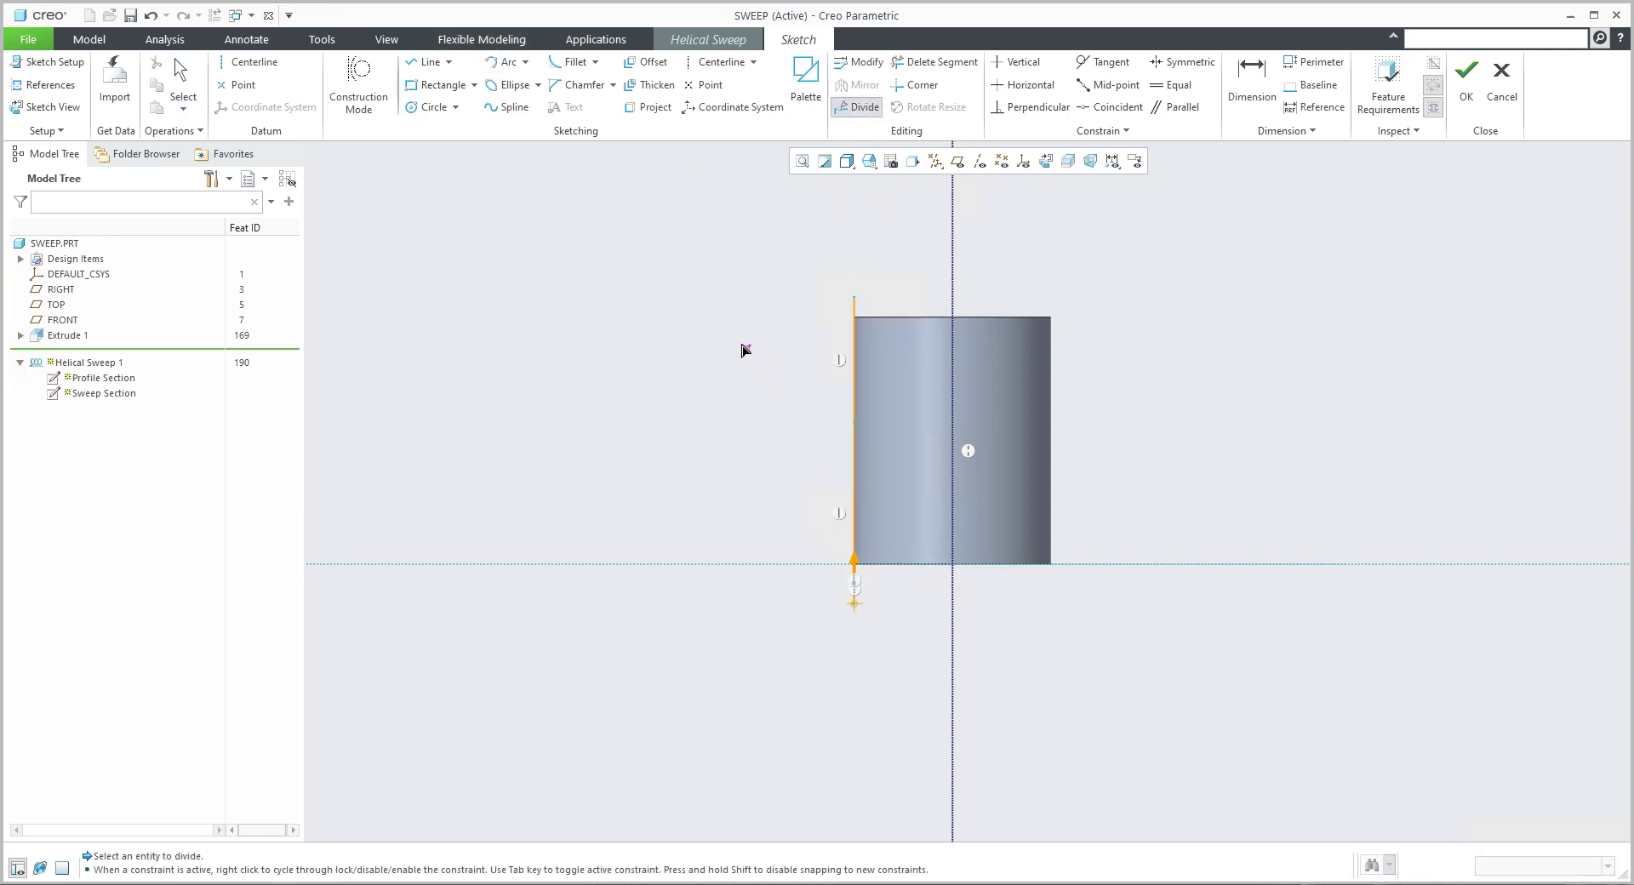
middle_click(761, 371)
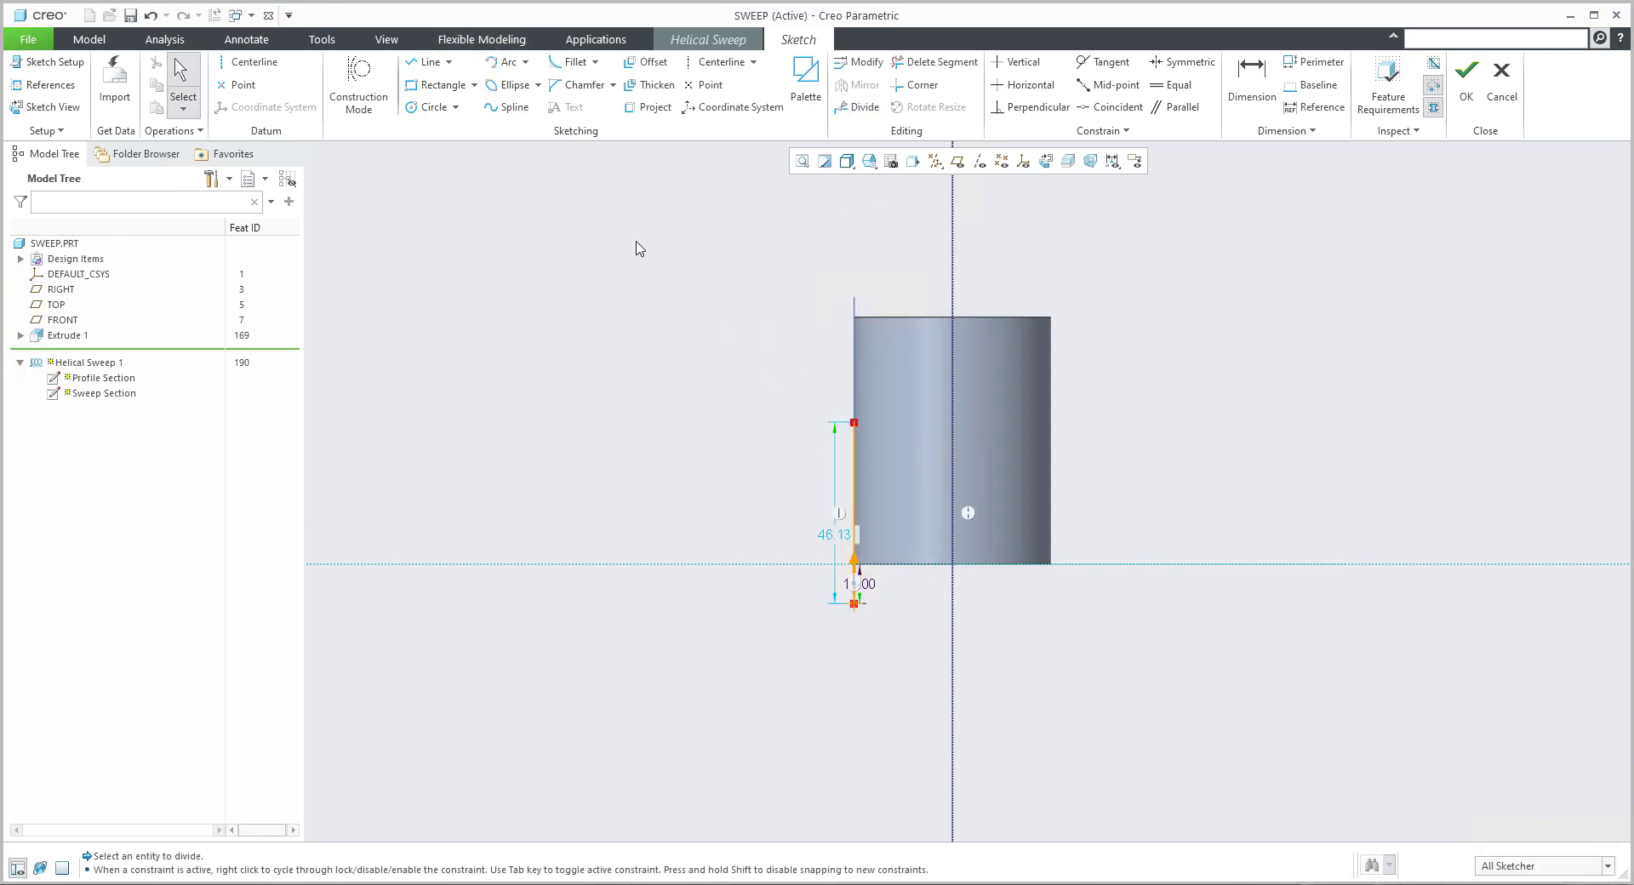
Add a tangent arc from the split point and adjust its endpoints
left_click(520, 64)
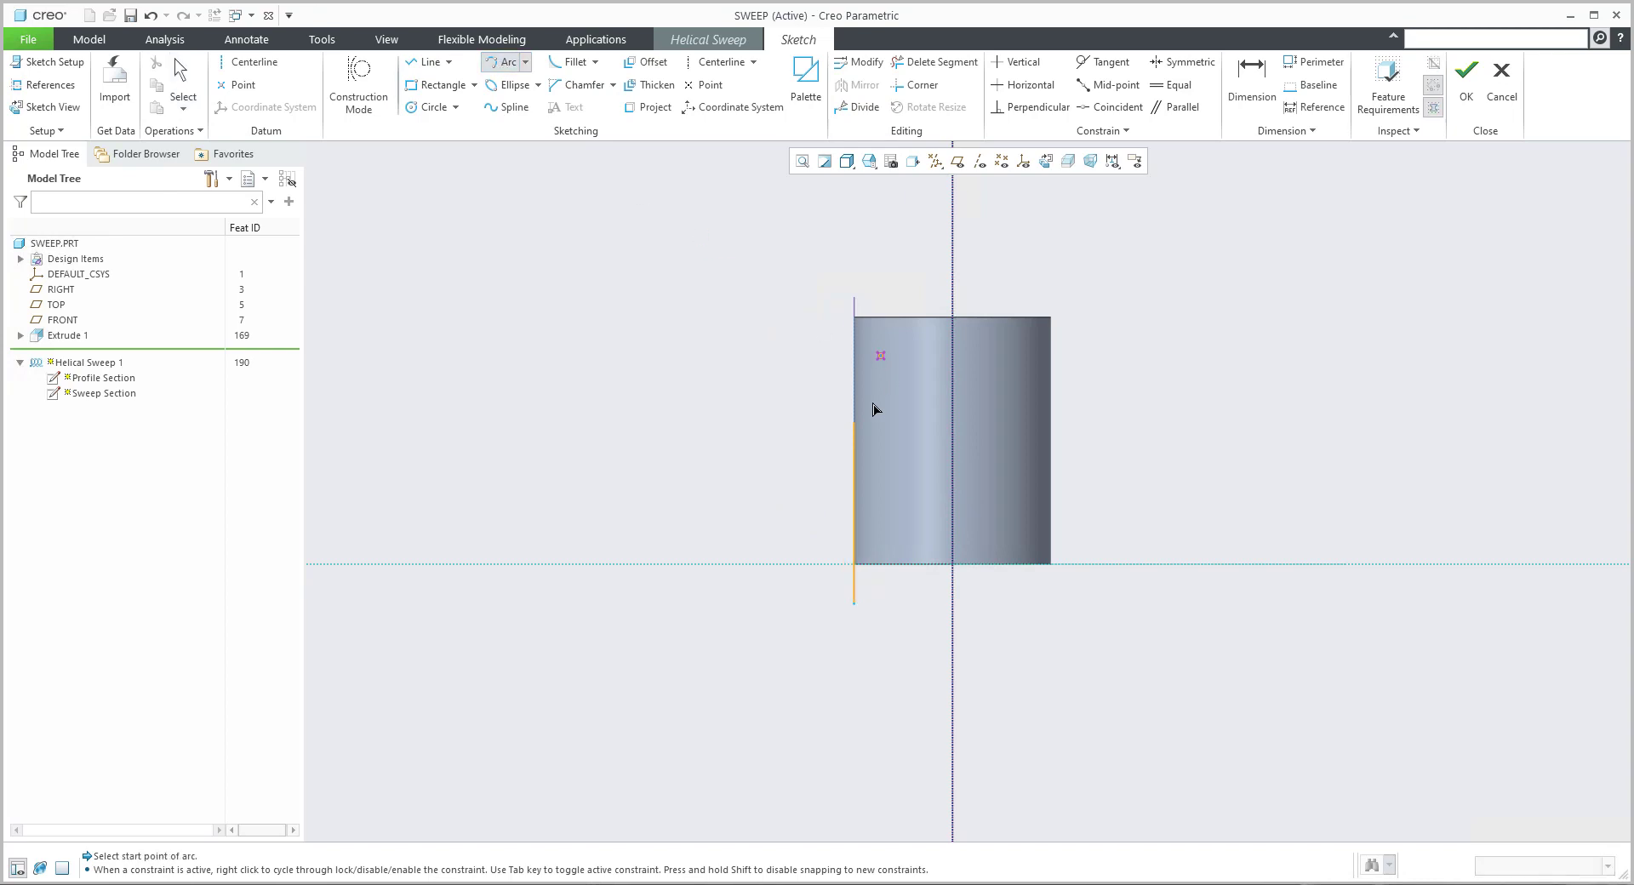
left_click(853, 423)
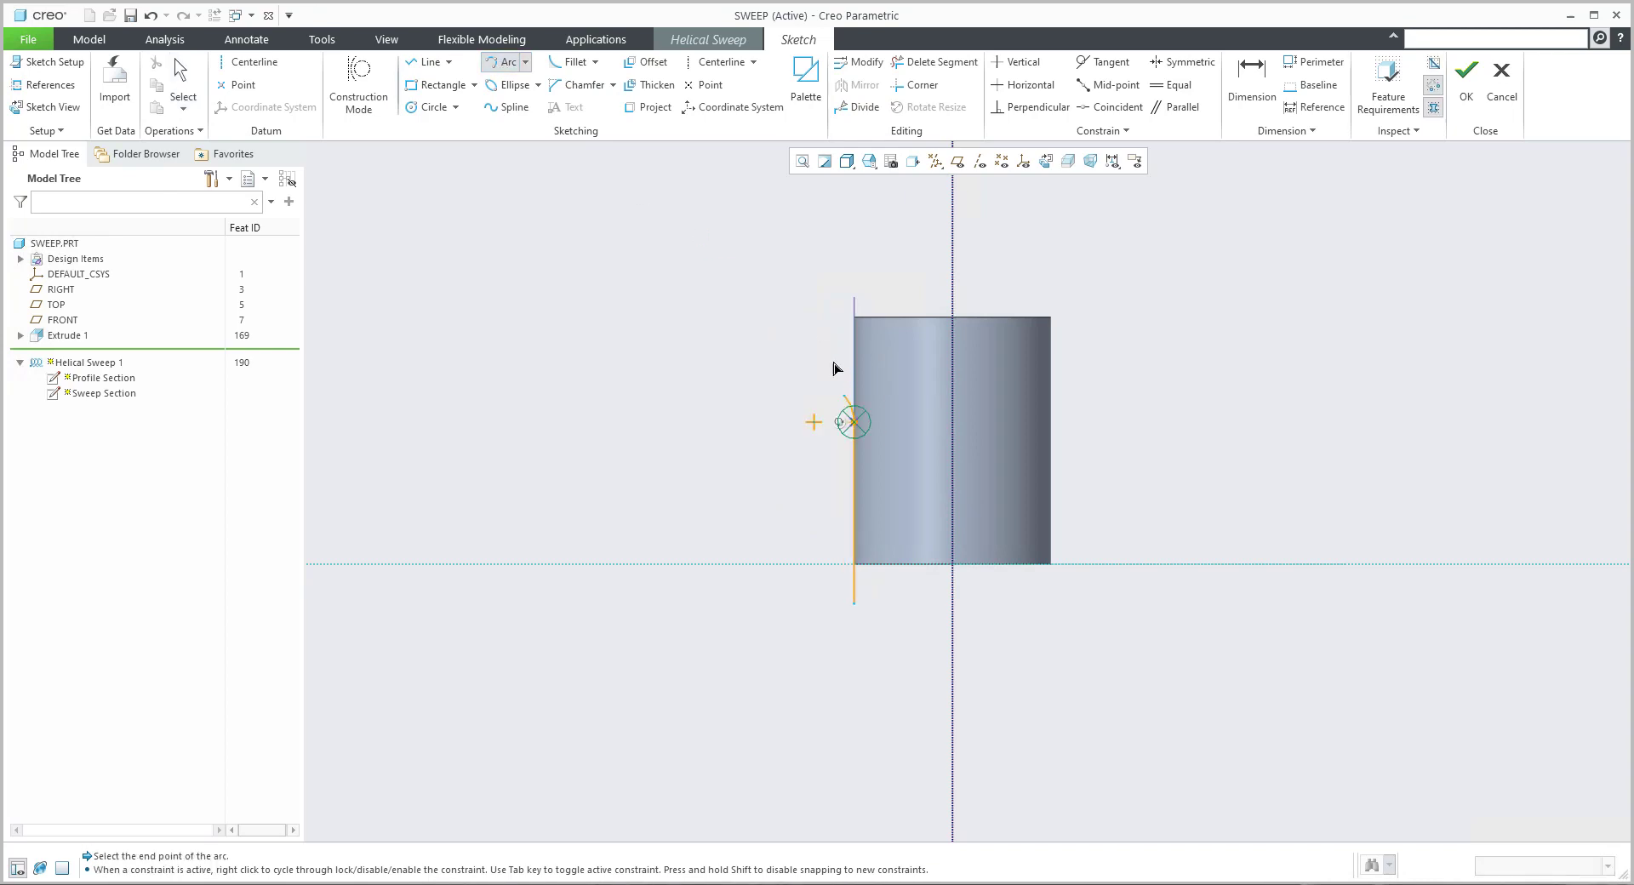
left_click(797, 279)
middle_click(740, 333)
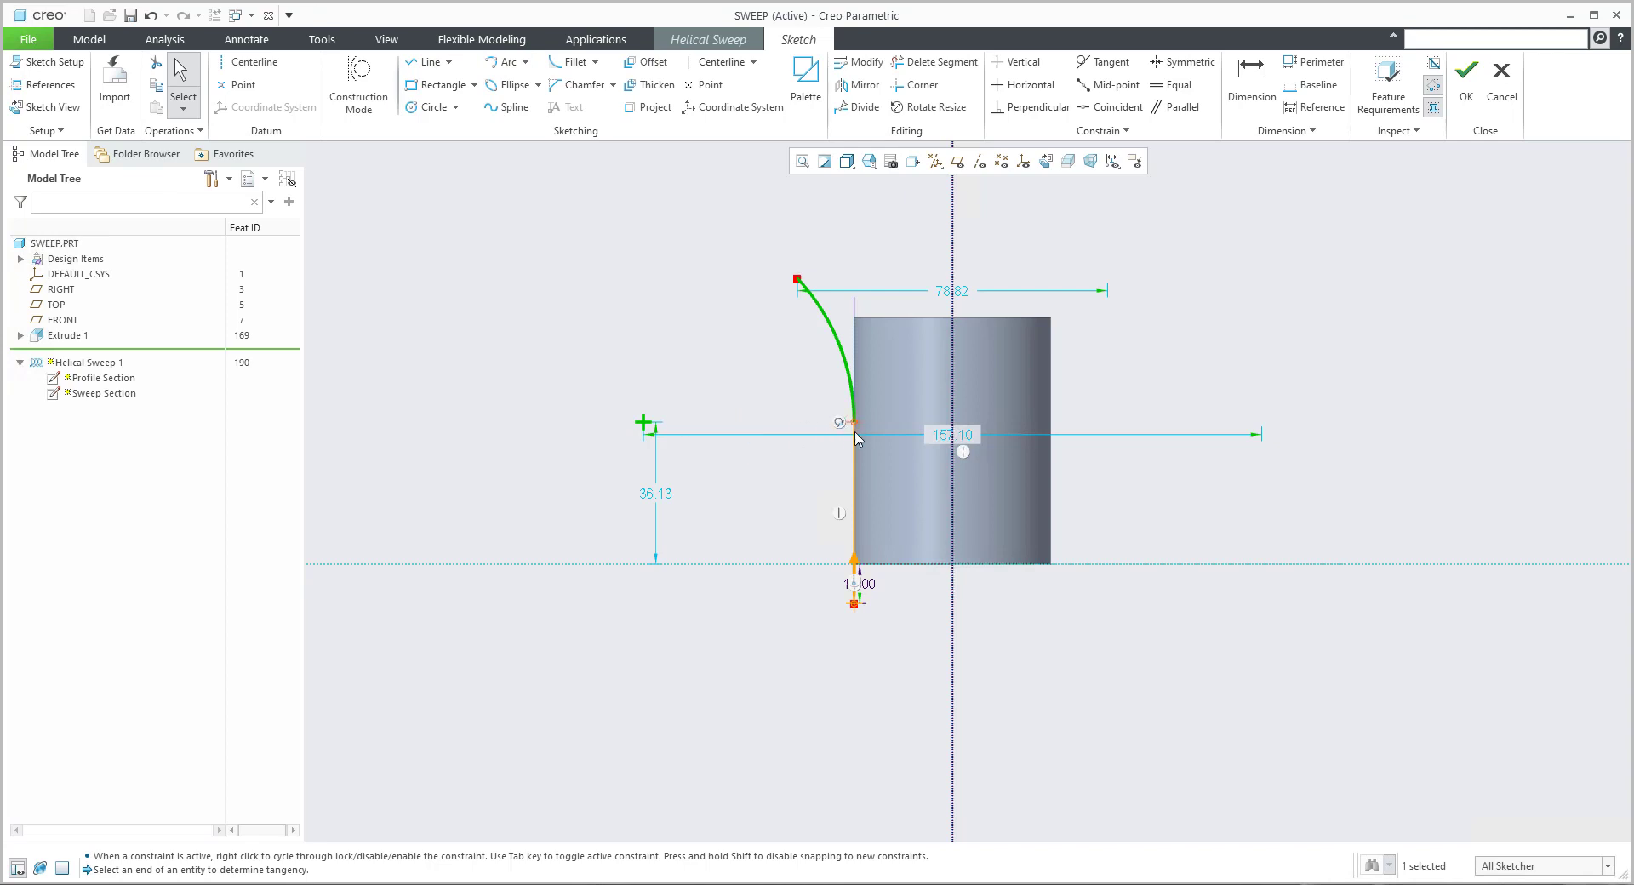
left_click_drag(856, 438, 853, 451)
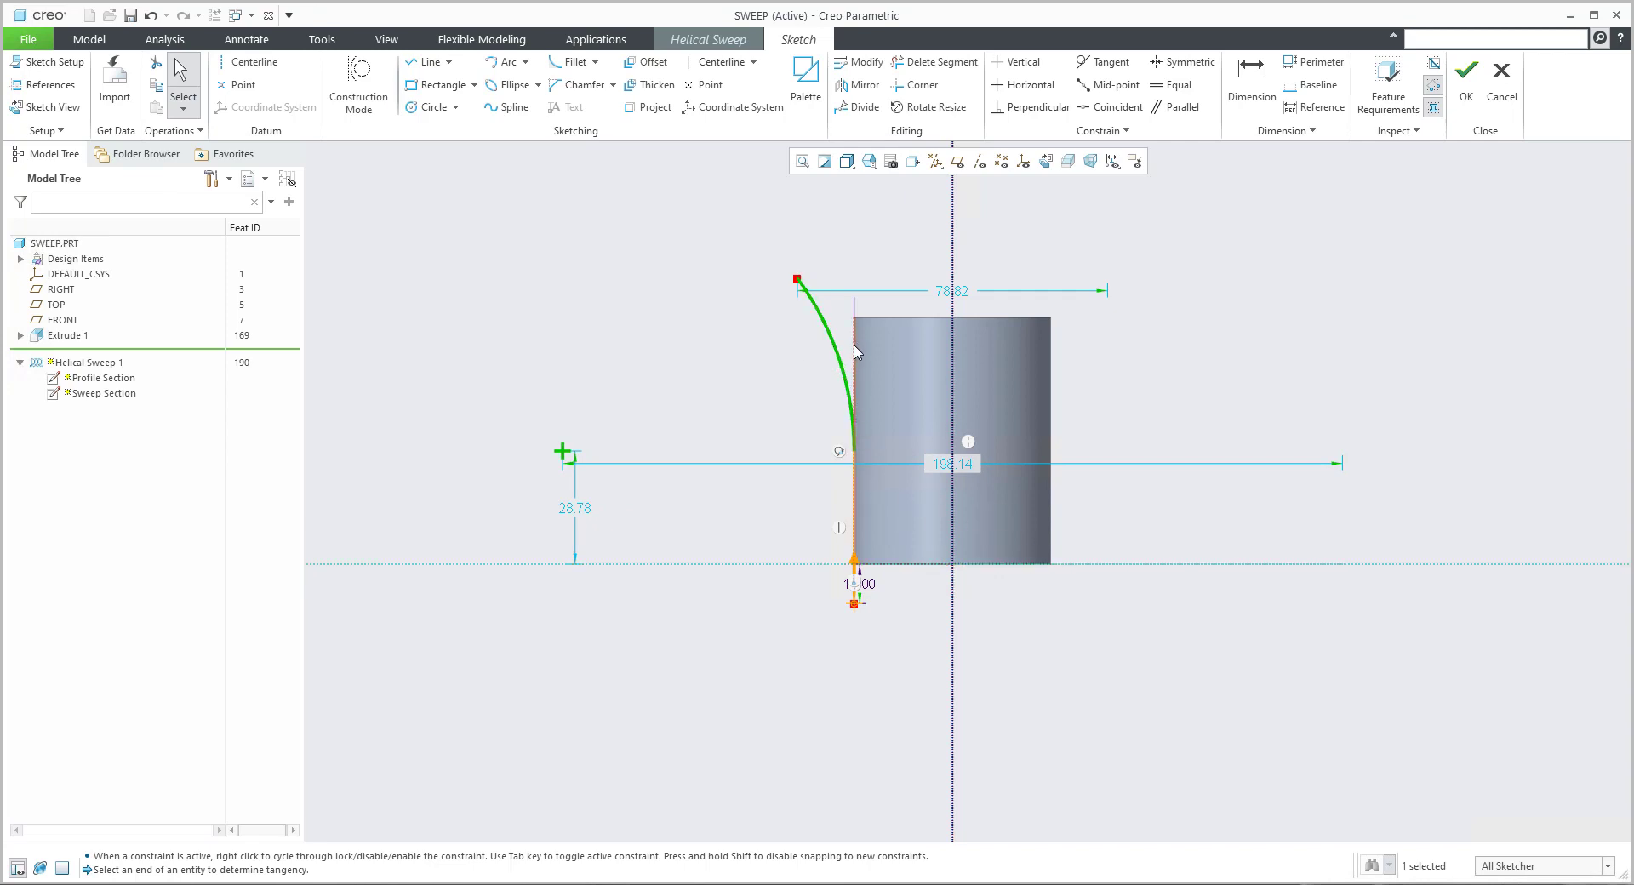
left_click_drag(796, 284, 768, 341)
middle_click(681, 319)
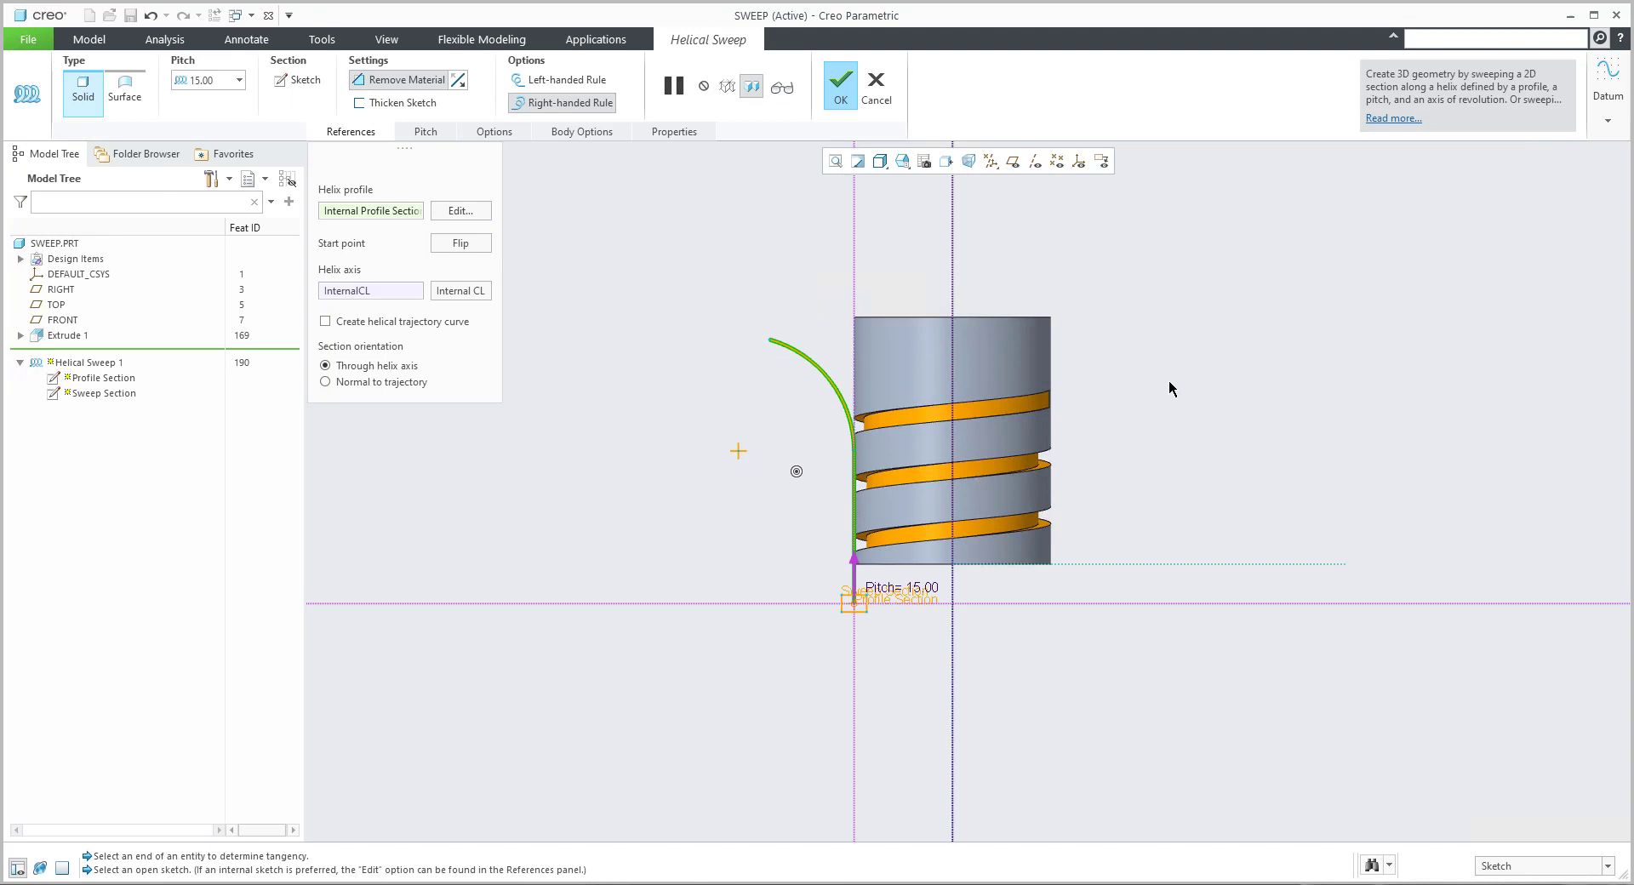
Reopen the helix profile, drag the arc's endpoint higher, and accept the sketch
mouse_move(996, 405)
middle_mouse_down()
mouse_move(875, 412)
mouse_move(951, 416)
mouse_move(885, 425)
middle_mouse_up()
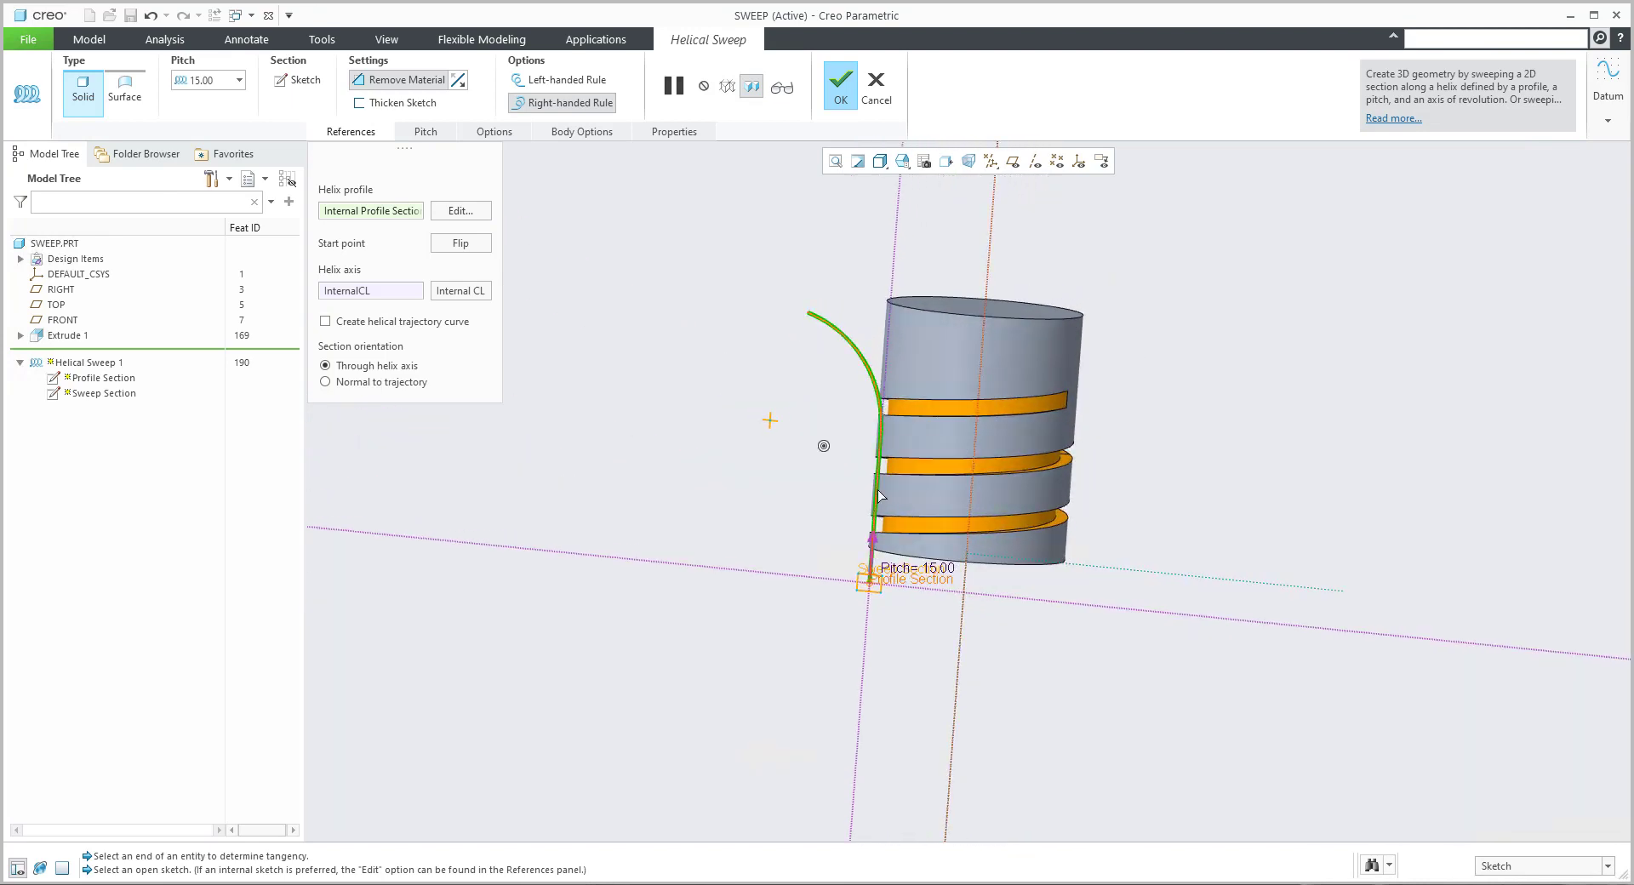
left_click(459, 211)
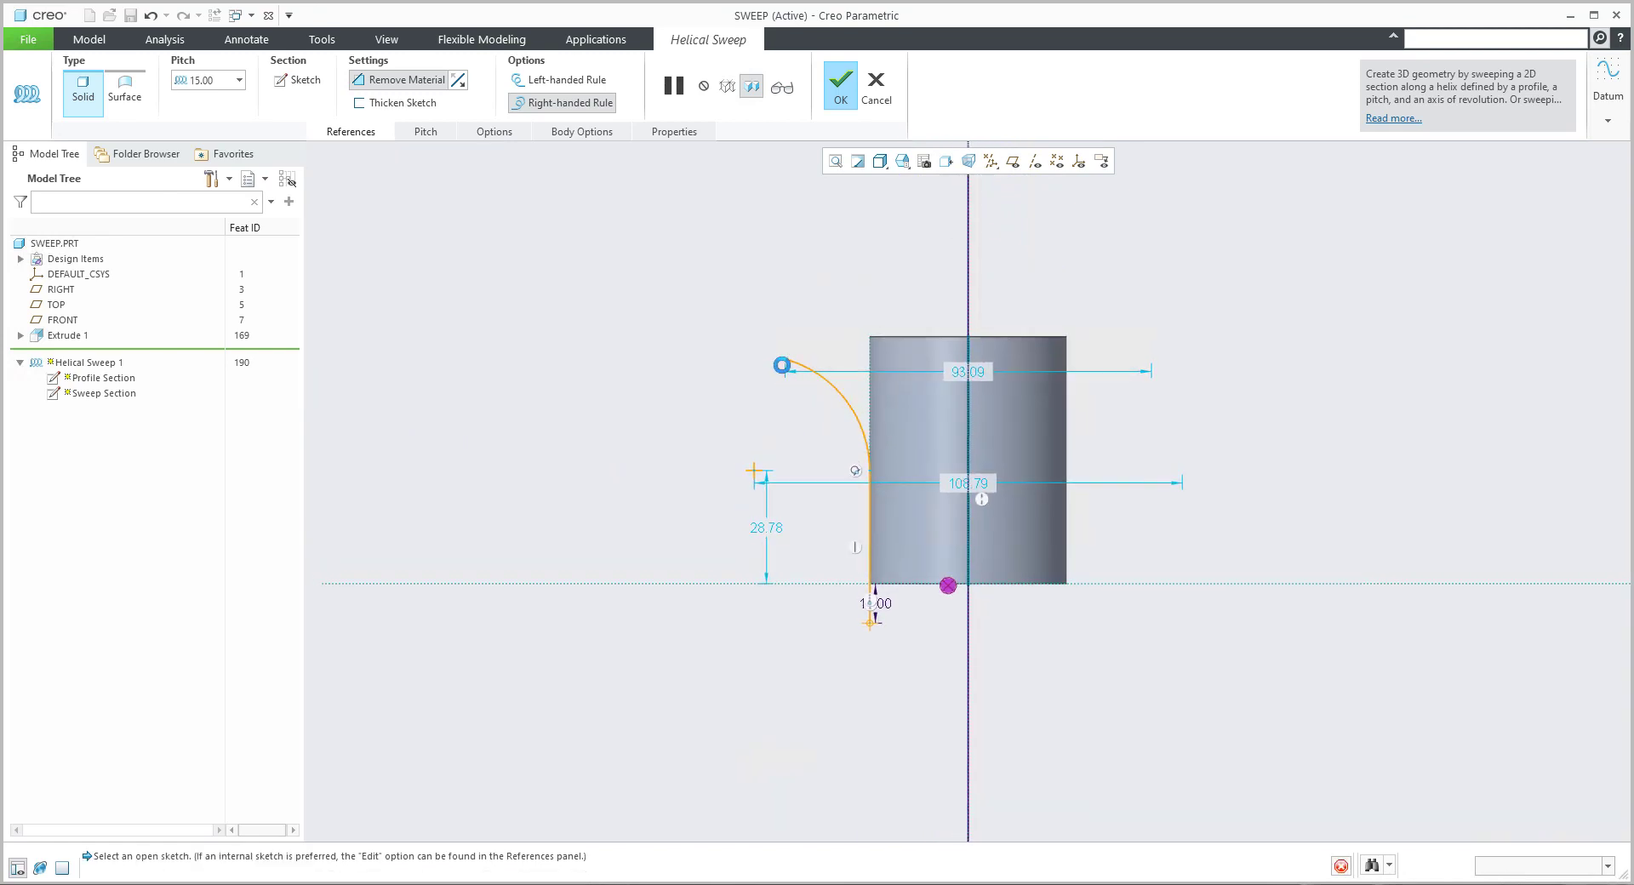
left_click_drag(821, 364, 817, 334)
left_click(1477, 77)
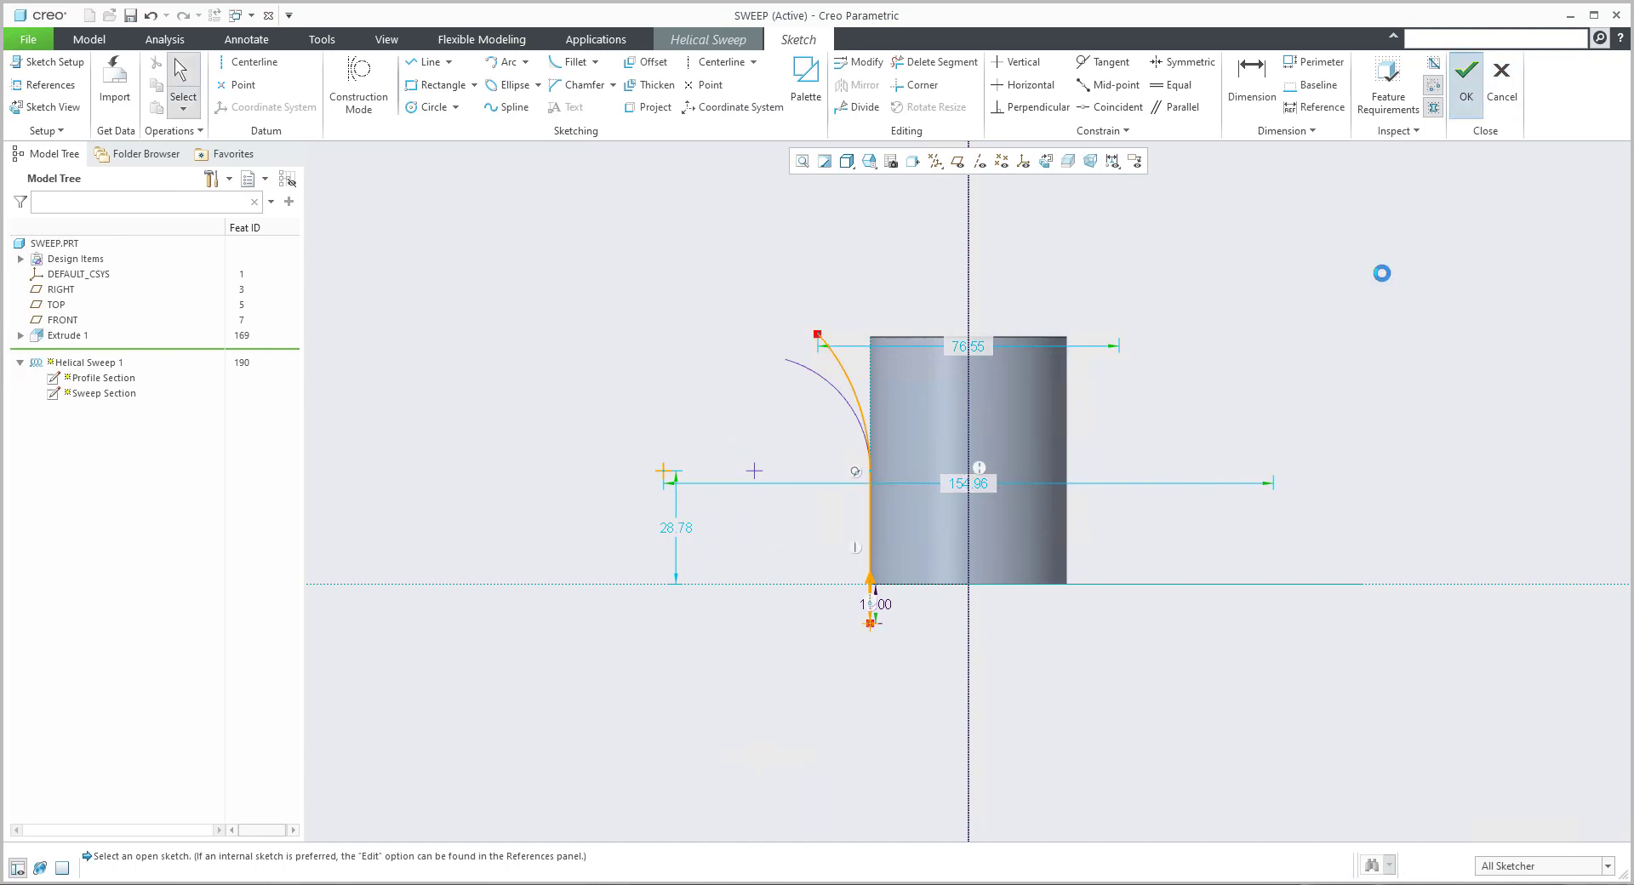
Orbit and zoom to examine where the groove now runs out
middle_click_drag(908, 393, 777, 393)
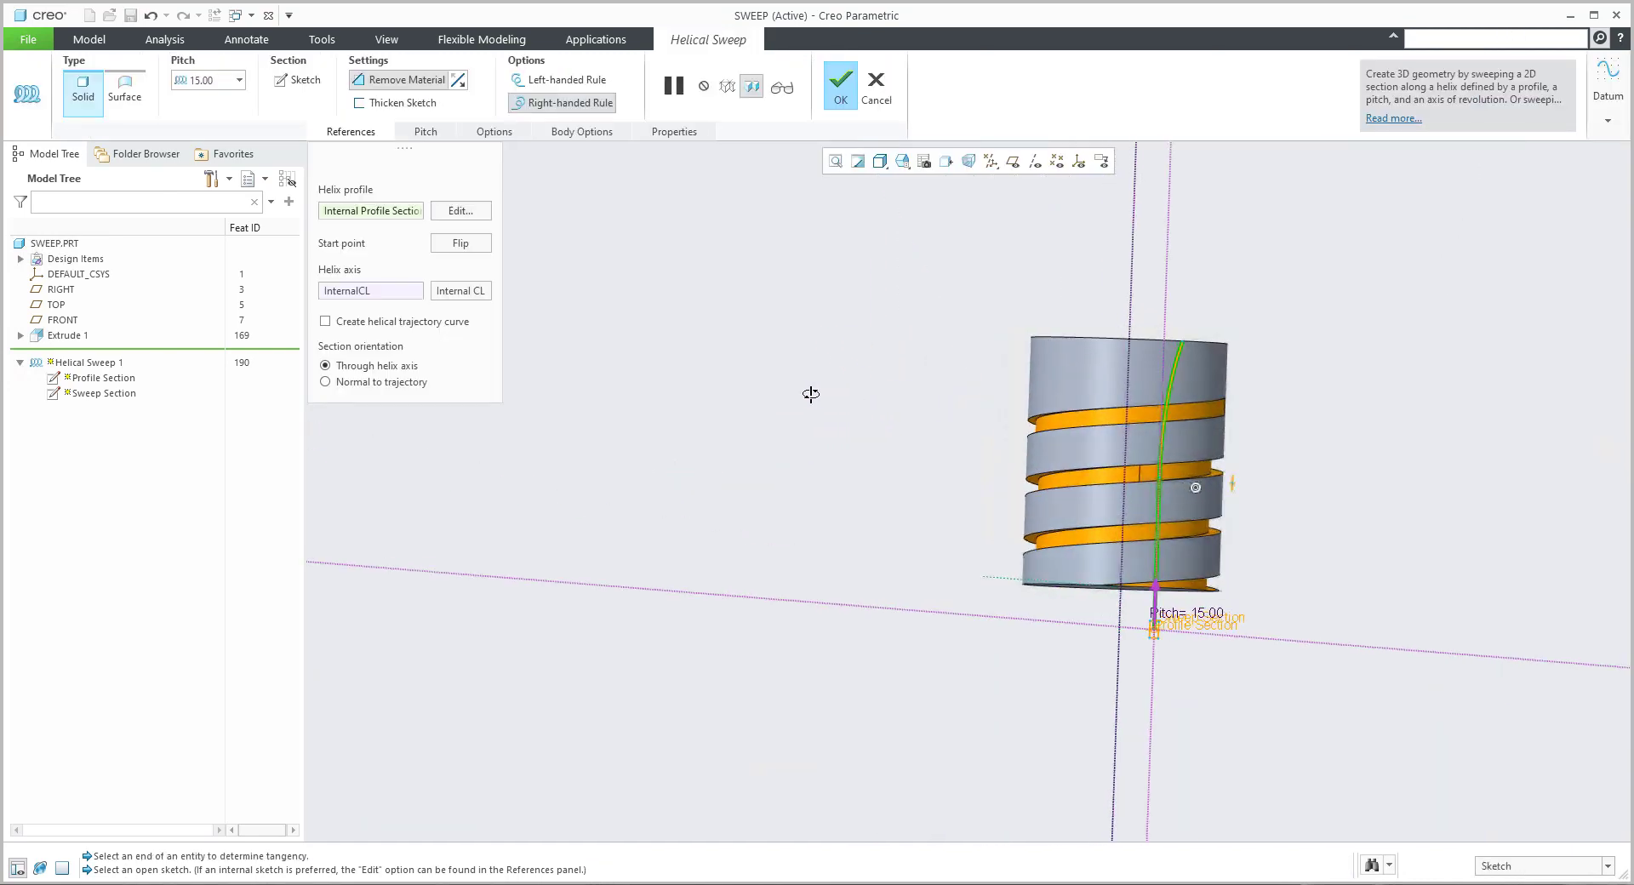
scroll(1044, 422, "down", 2)
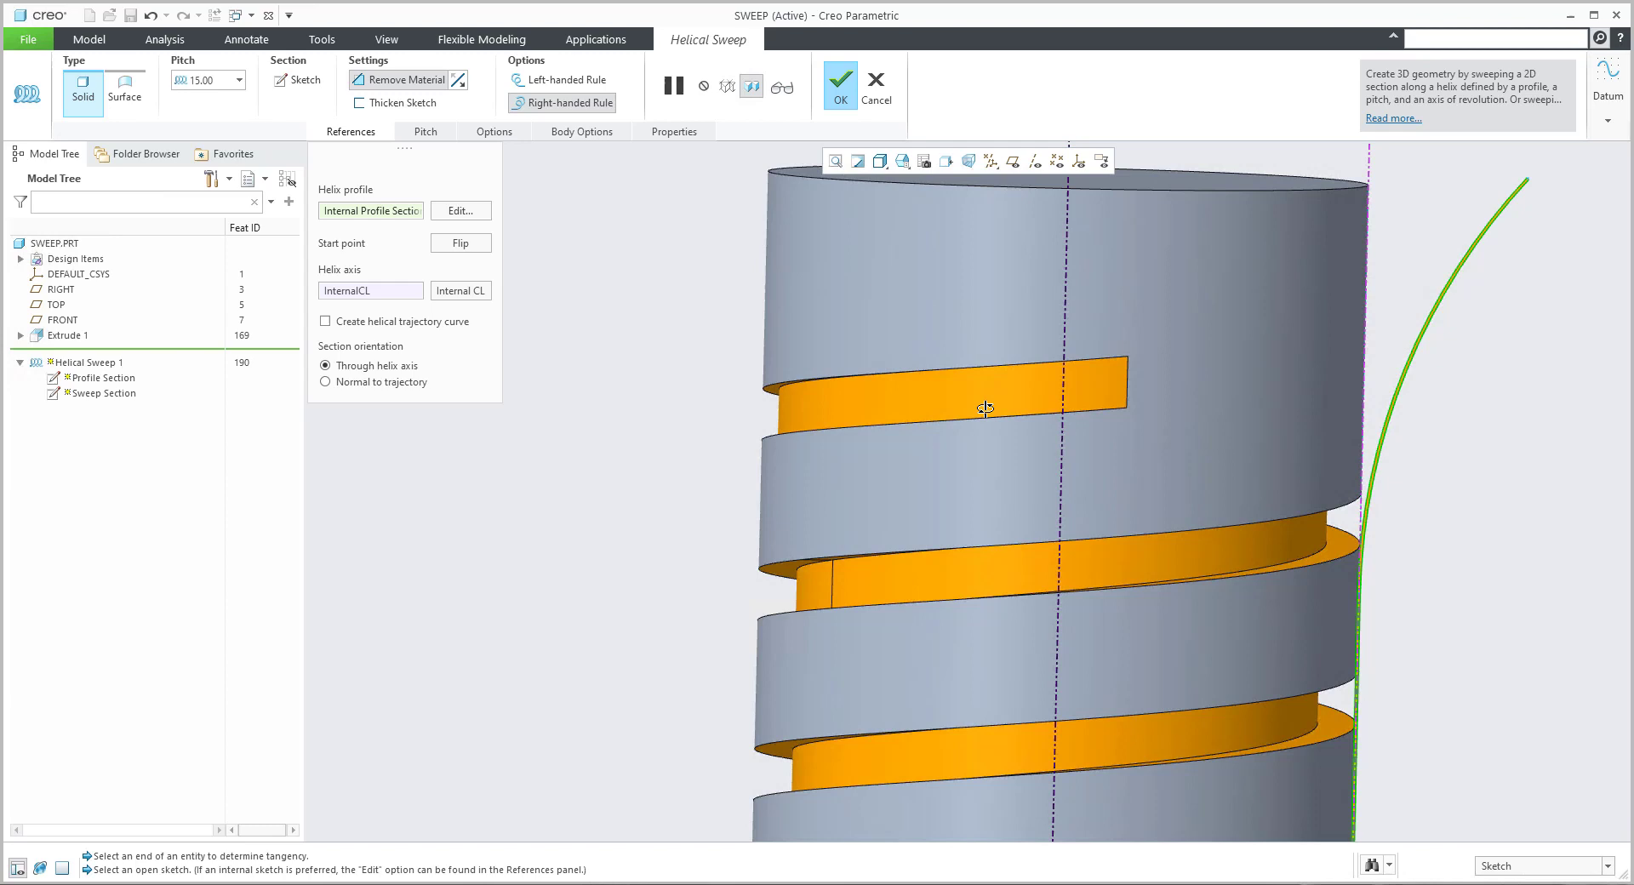
middle_click_drag(984, 408, 1244, 609)
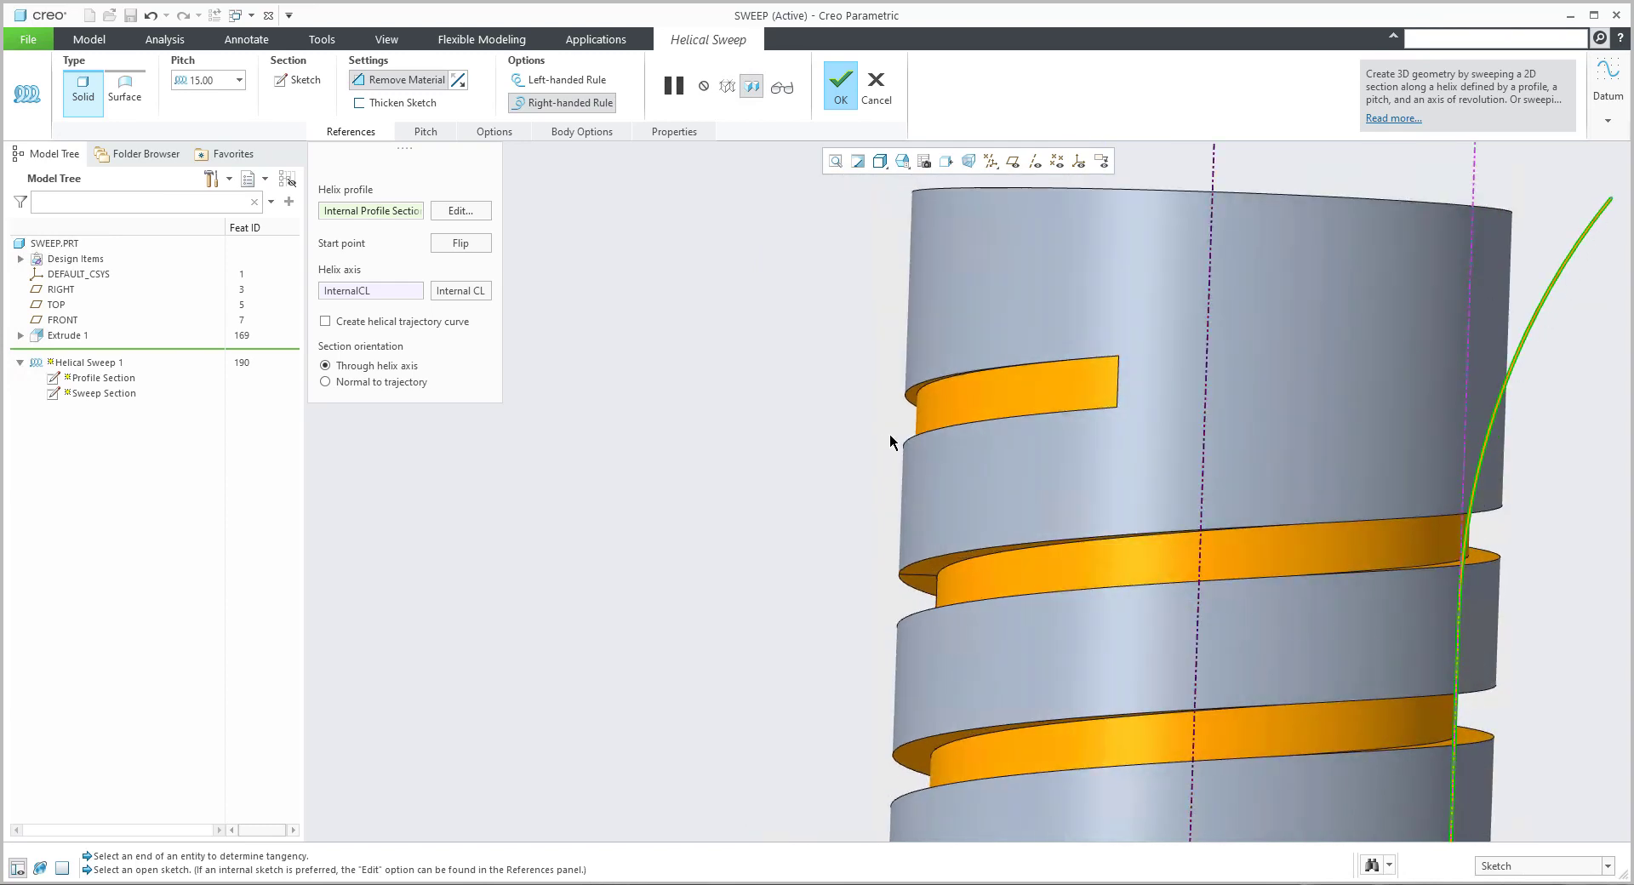
scroll(902, 523, "down", 5)
Confirm the helical groove and move the insert marker above it
left_click(841, 95)
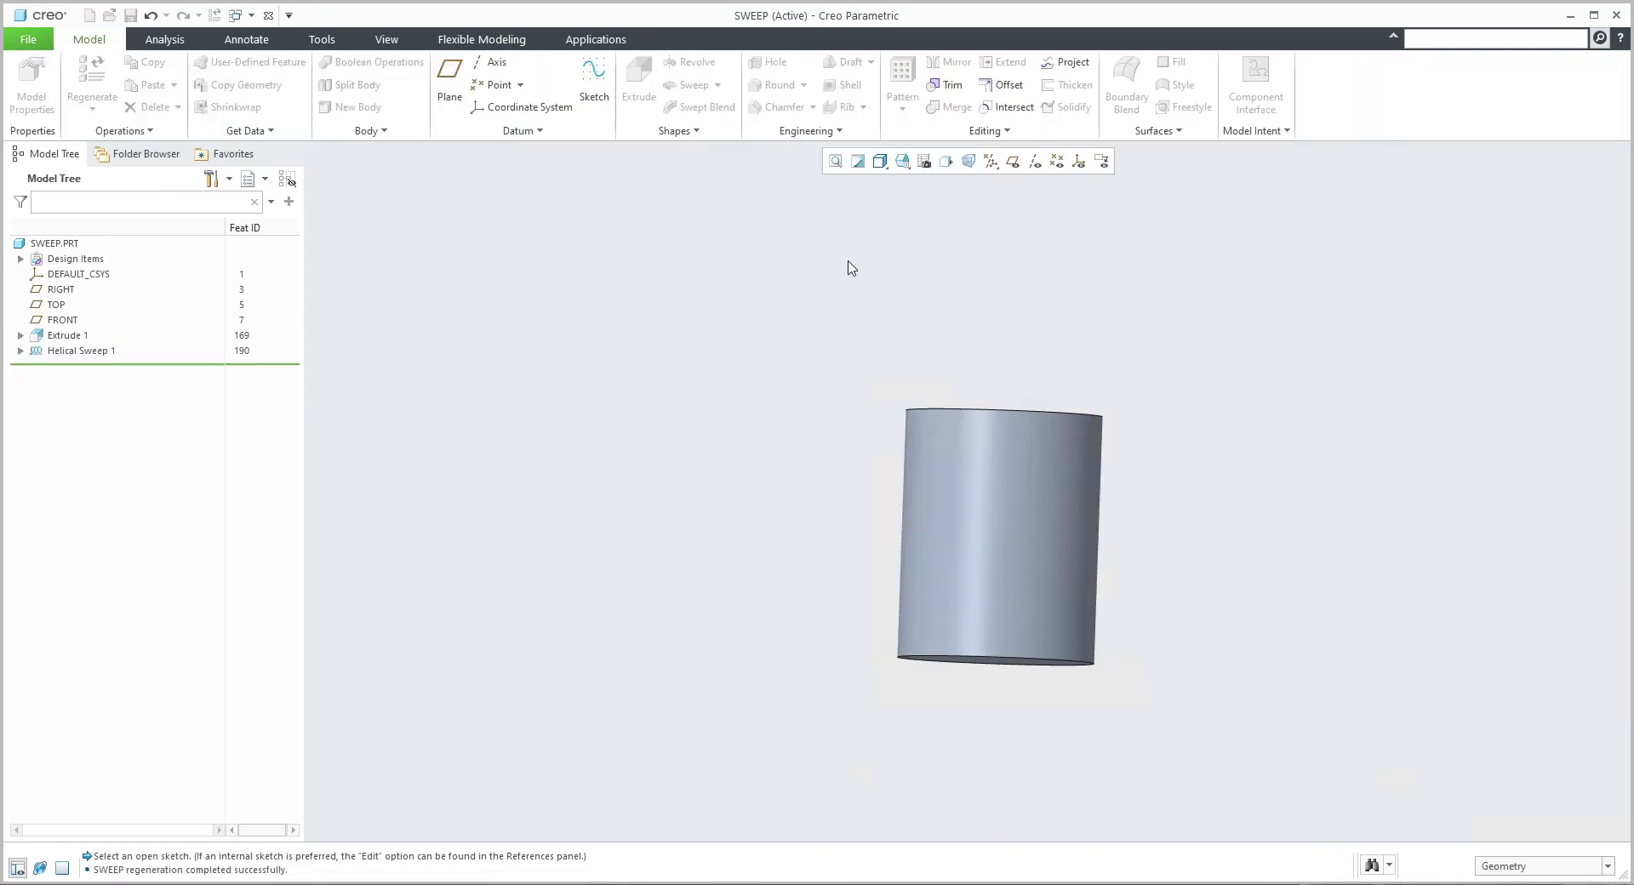
middle_click_drag(784, 429, 769, 449)
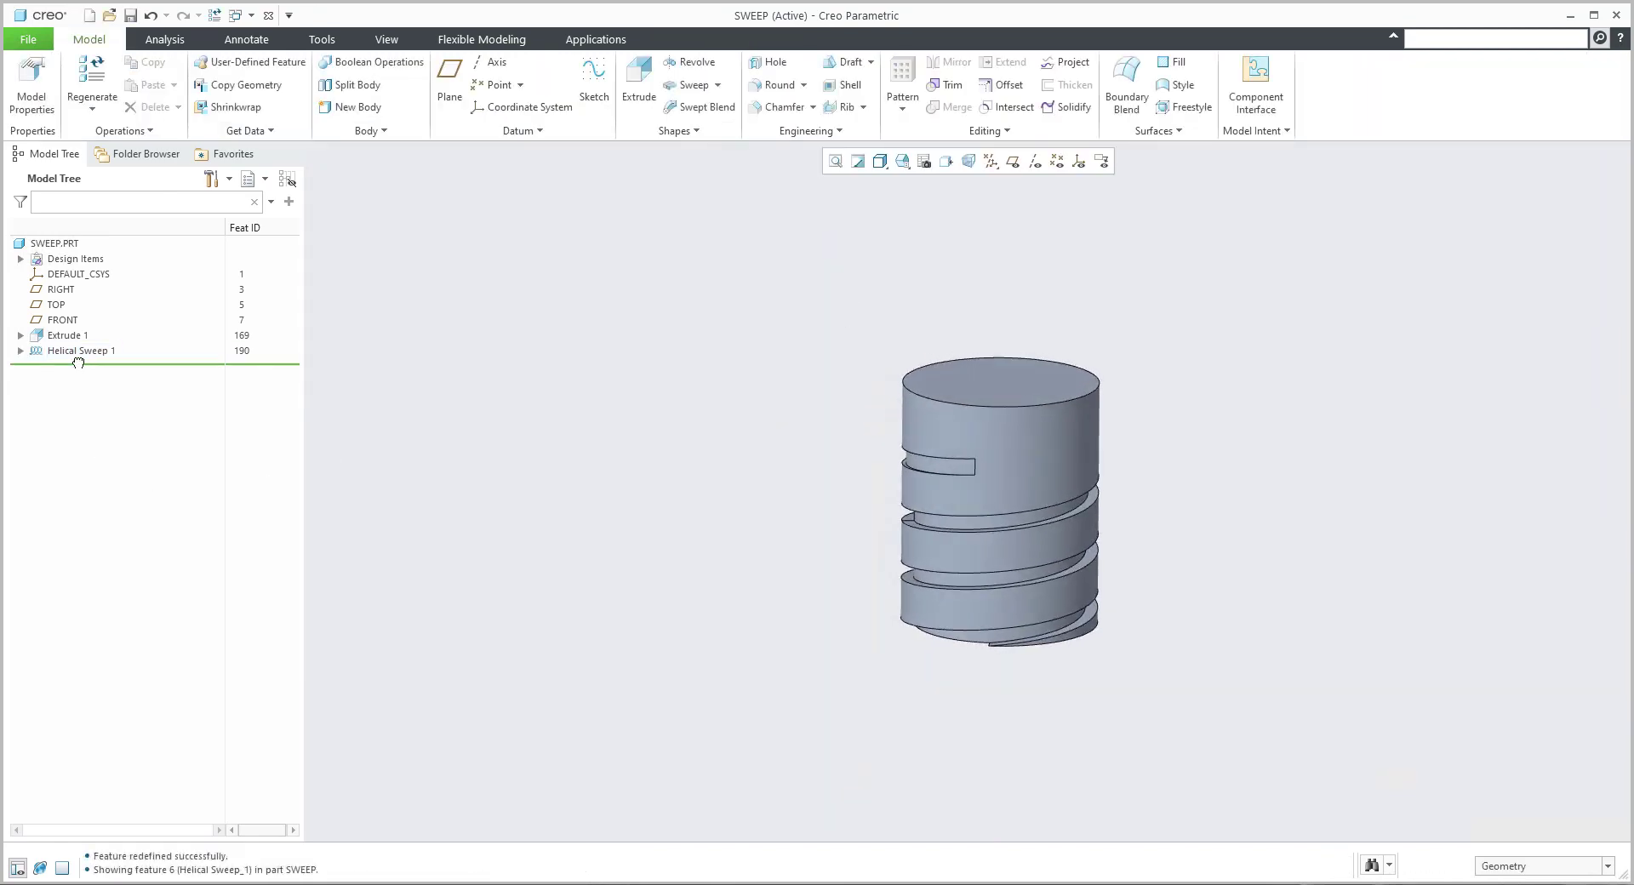
left_click_drag(60, 337, 59, 342)
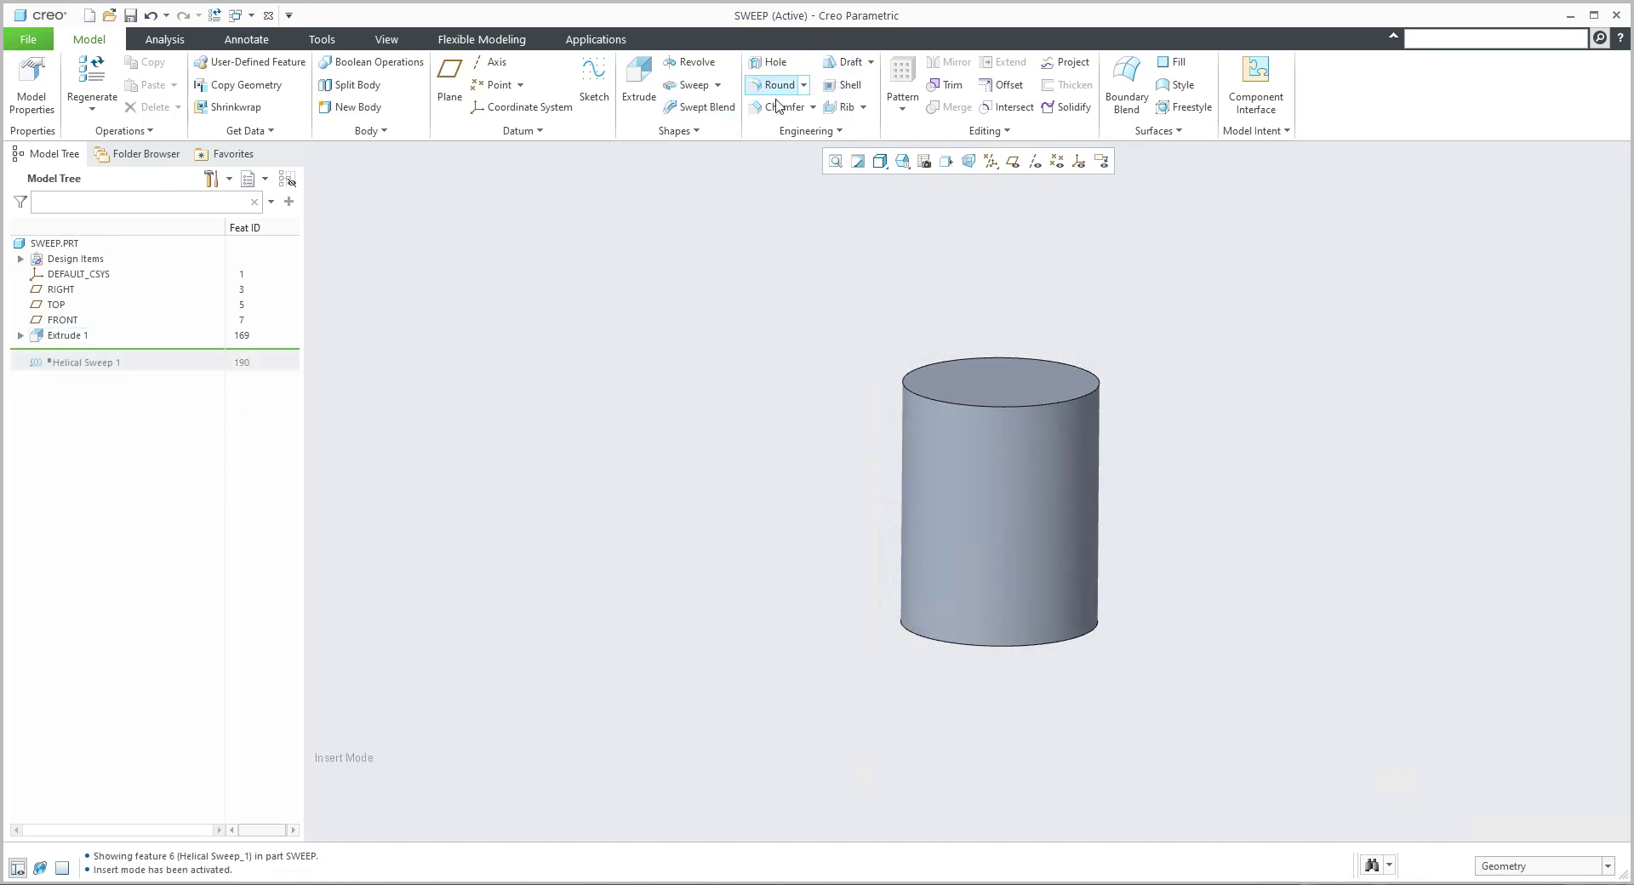
Chamfer the cylinder's bottom edge at a reduced size, then restore the groove after it
left_click(996, 640)
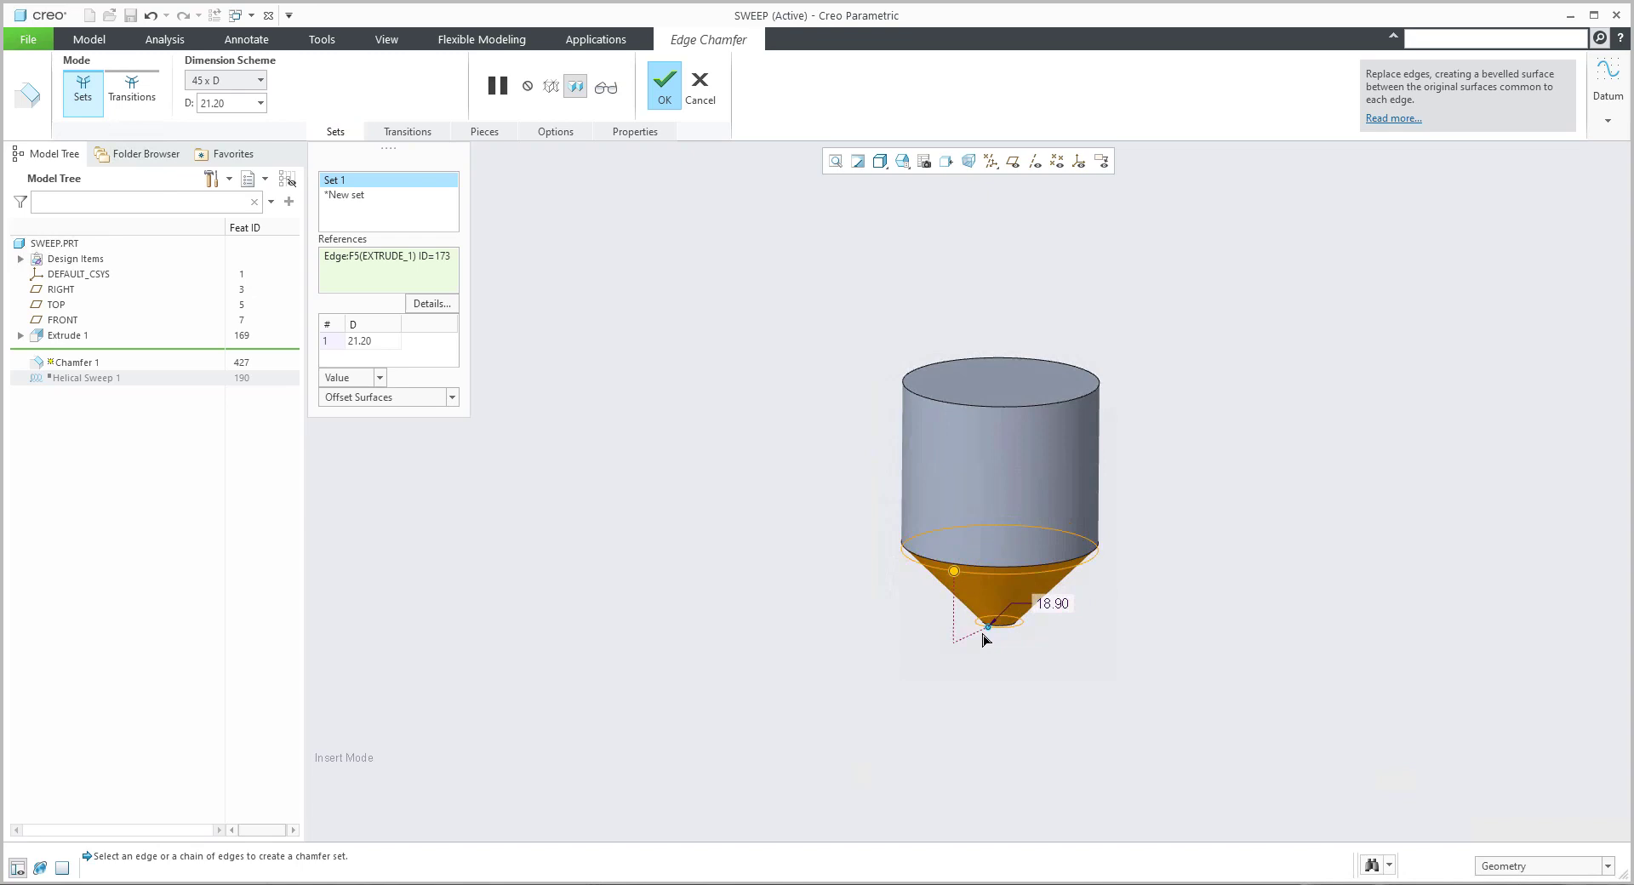
left_click_drag(977, 638, 973, 639)
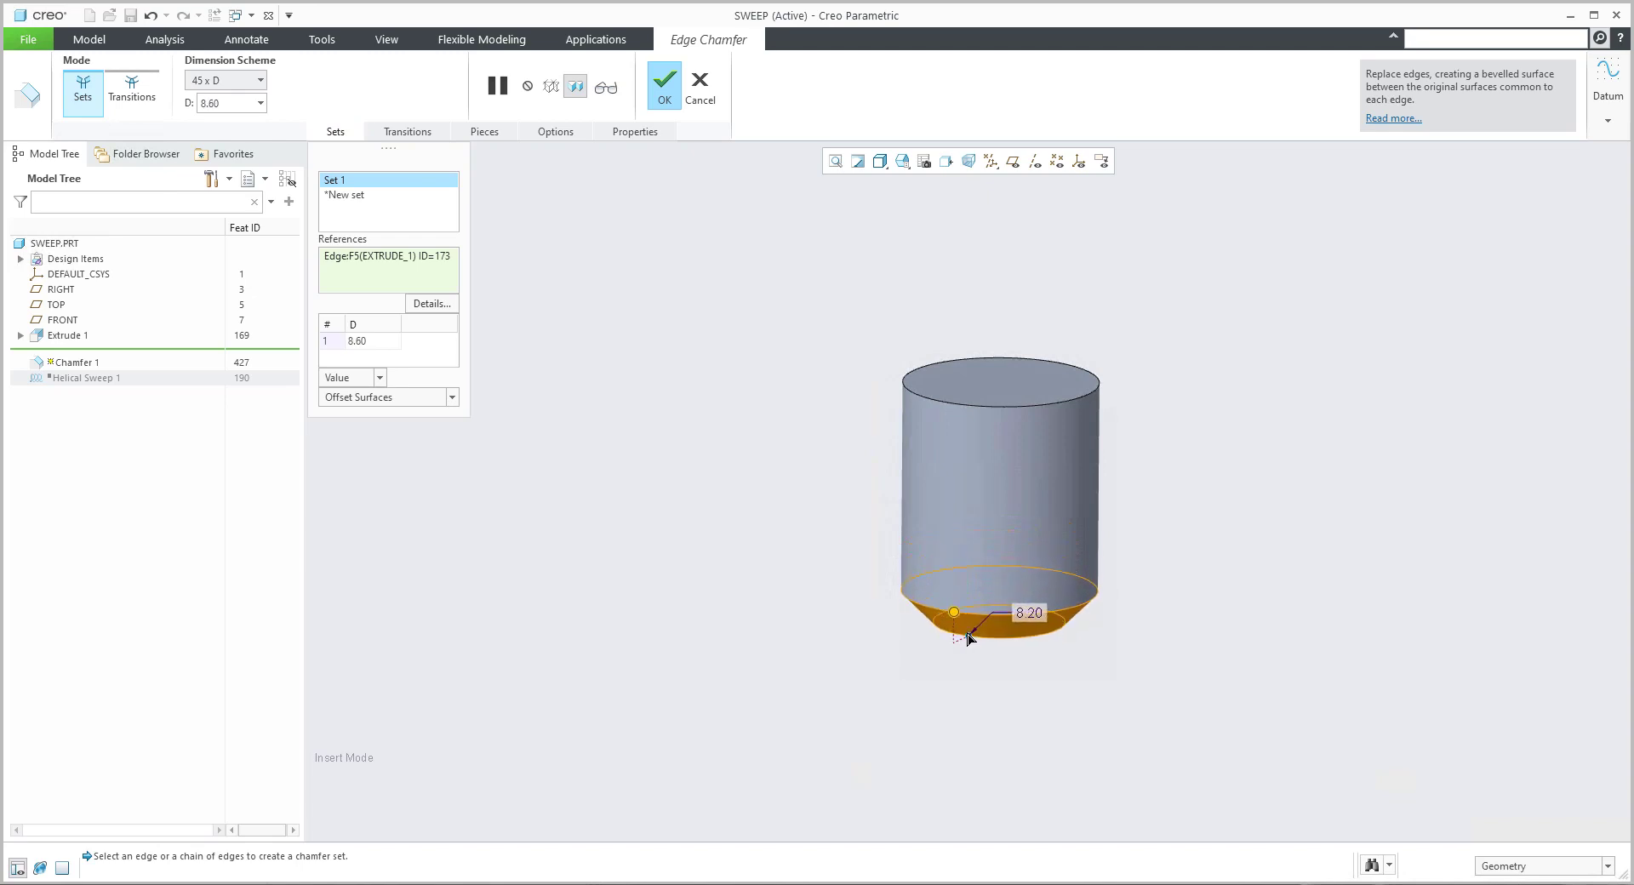
middle_click(779, 548)
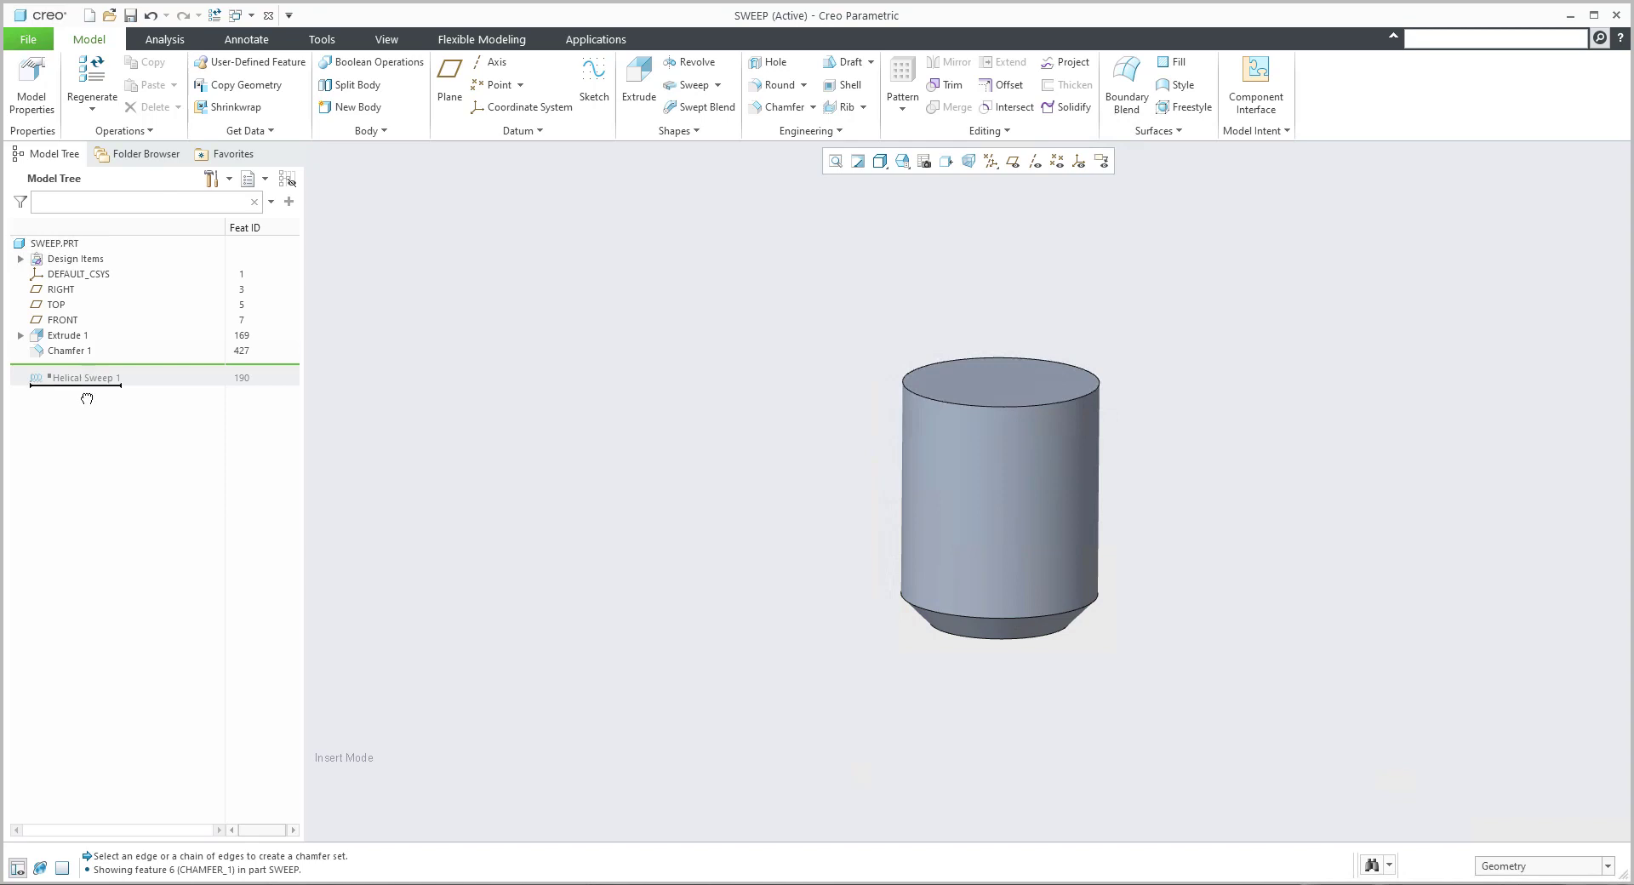
left_click_drag(87, 398, 86, 393)
middle_click_drag(892, 561, 820, 556)
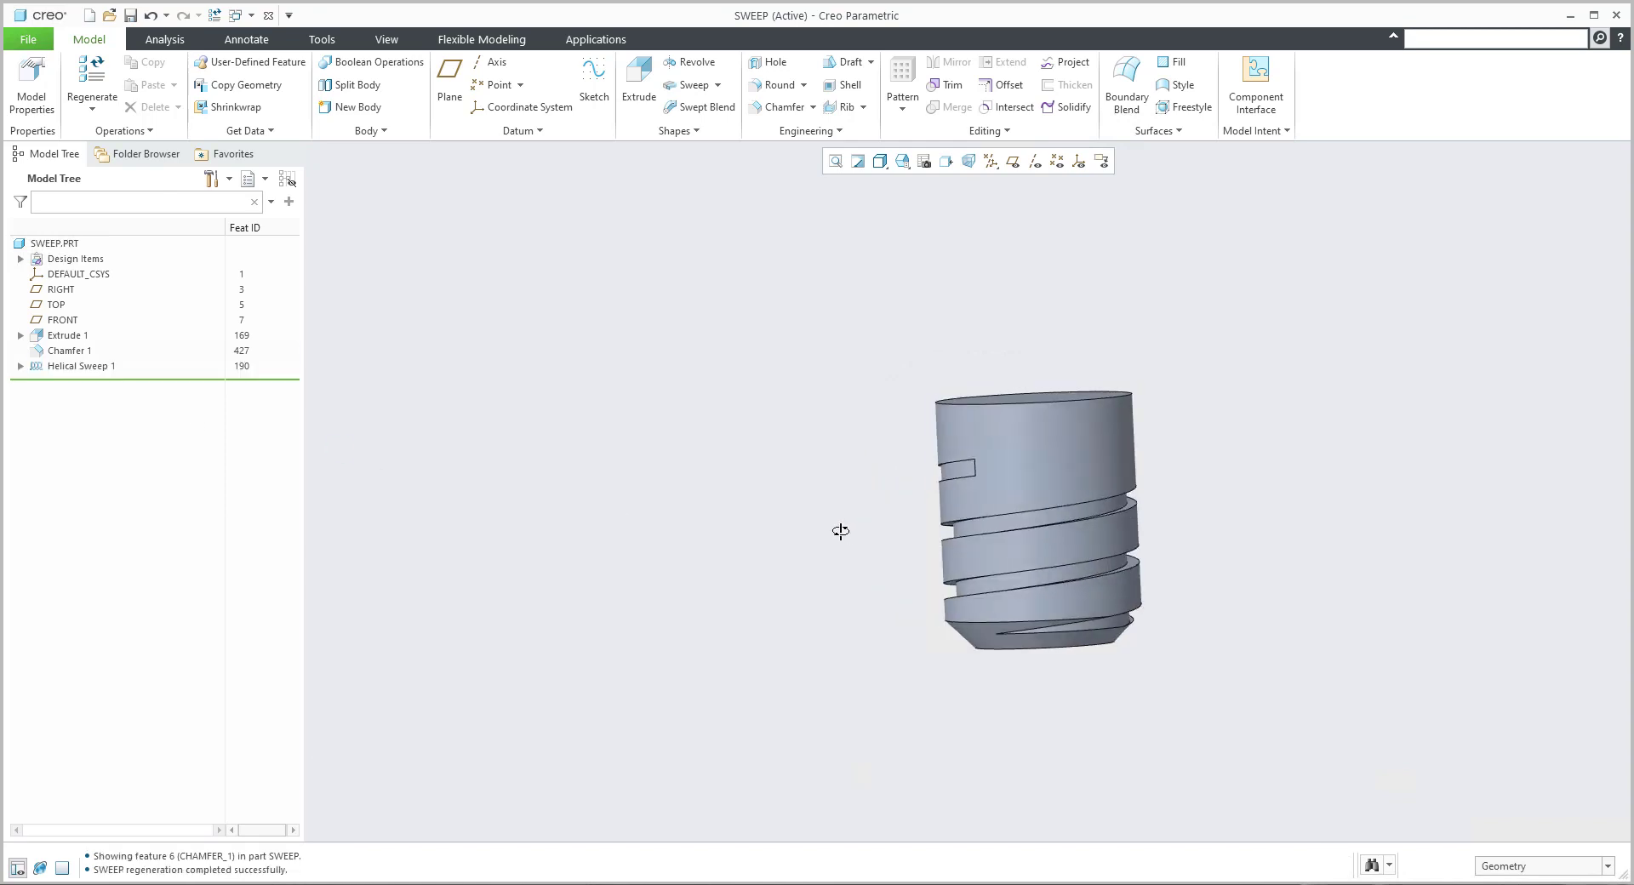
Start a new extrusion sketched on the cylinder's top face
left_click(638, 80)
left_click(1039, 389)
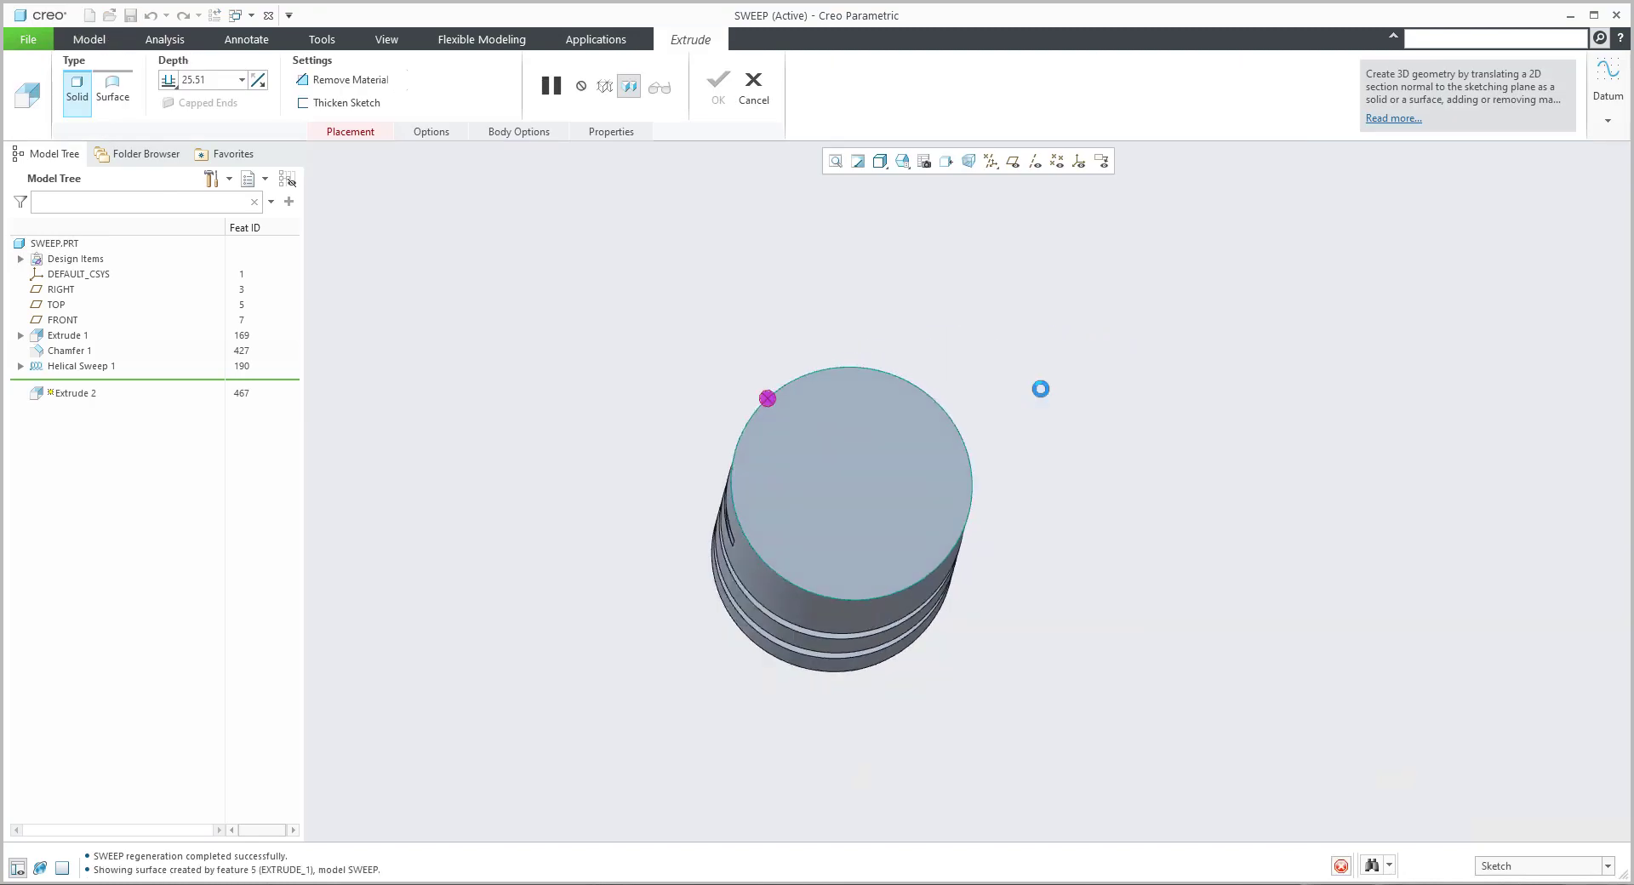
scroll(880, 544, "down", 5)
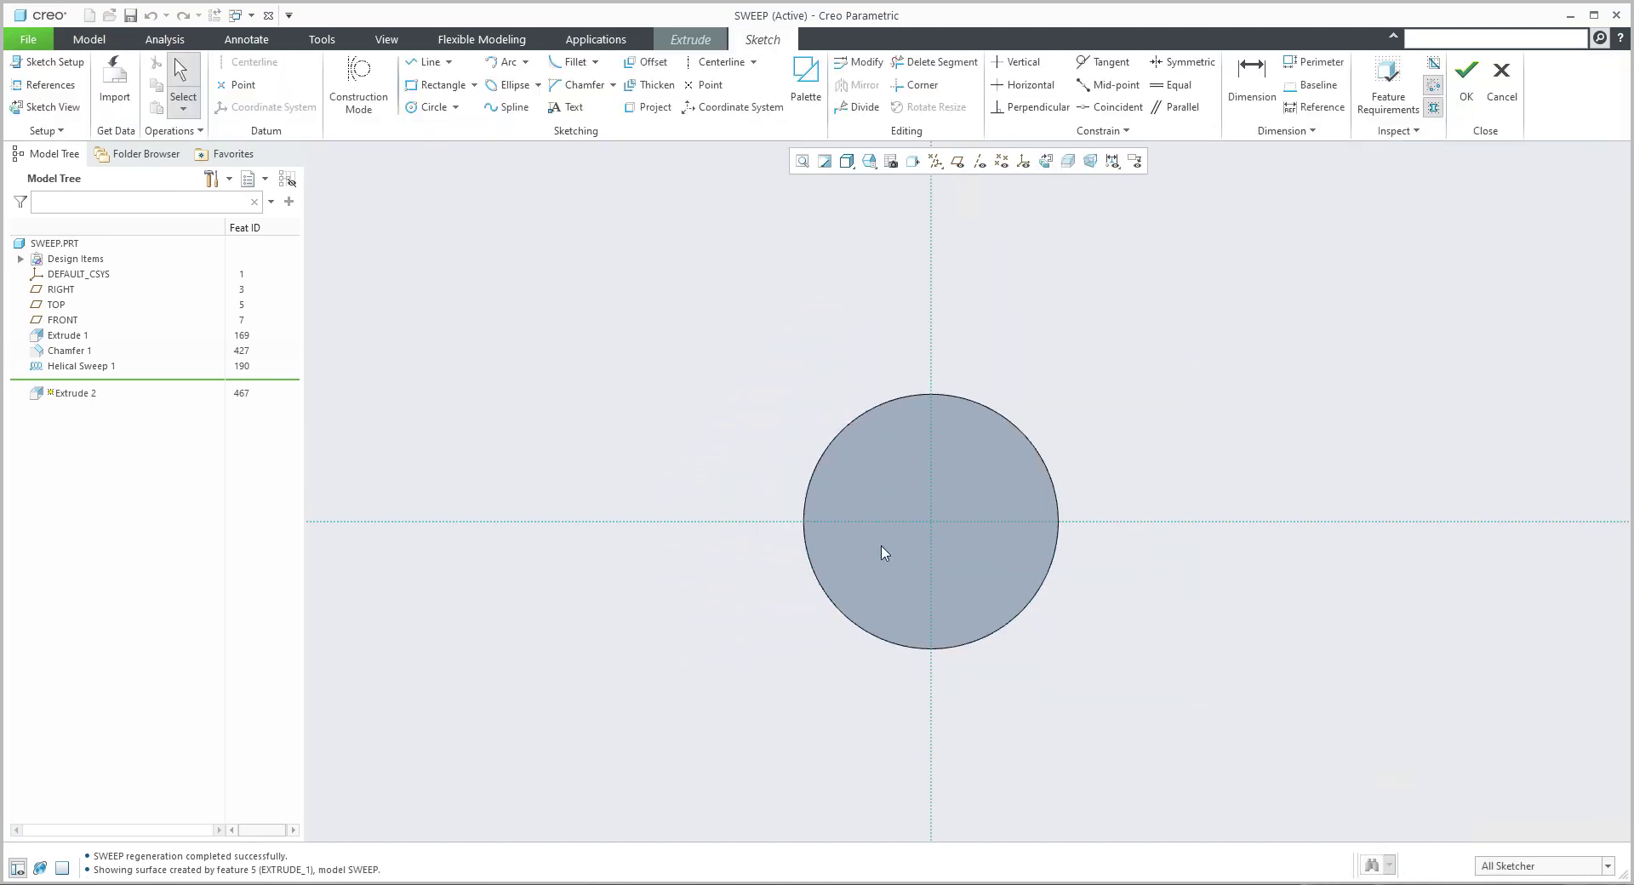
Place a palette 6-sided hexagon centred on the circle, enlarge it, and finish the sketch
left_click(807, 70)
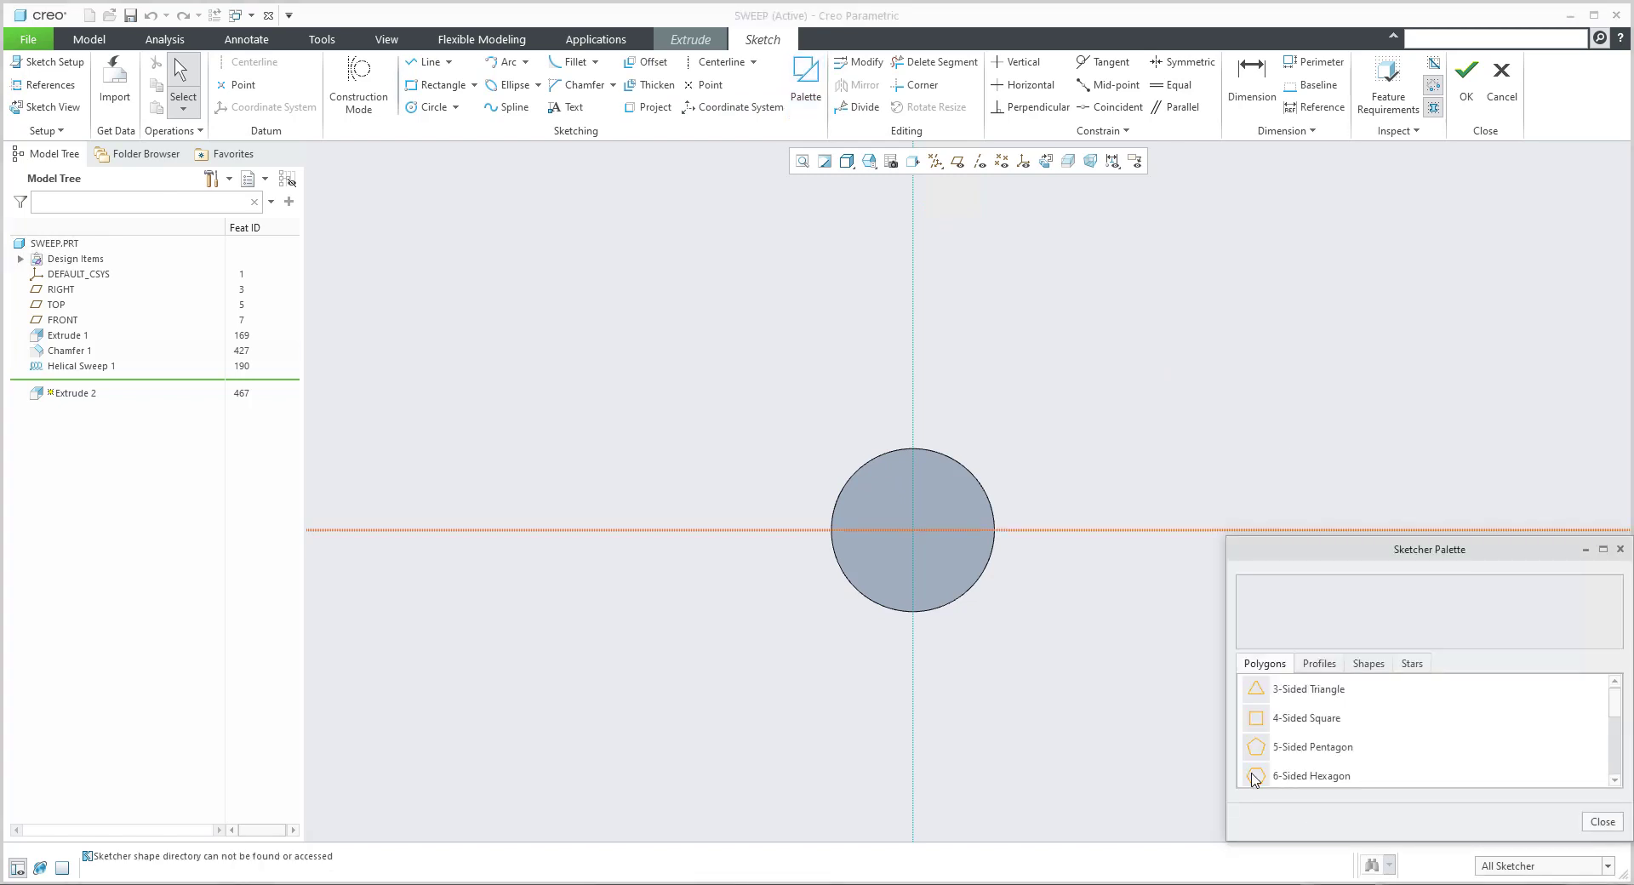
double_click(1253, 776)
left_click(1010, 698)
left_click_drag(1010, 697, 912, 529)
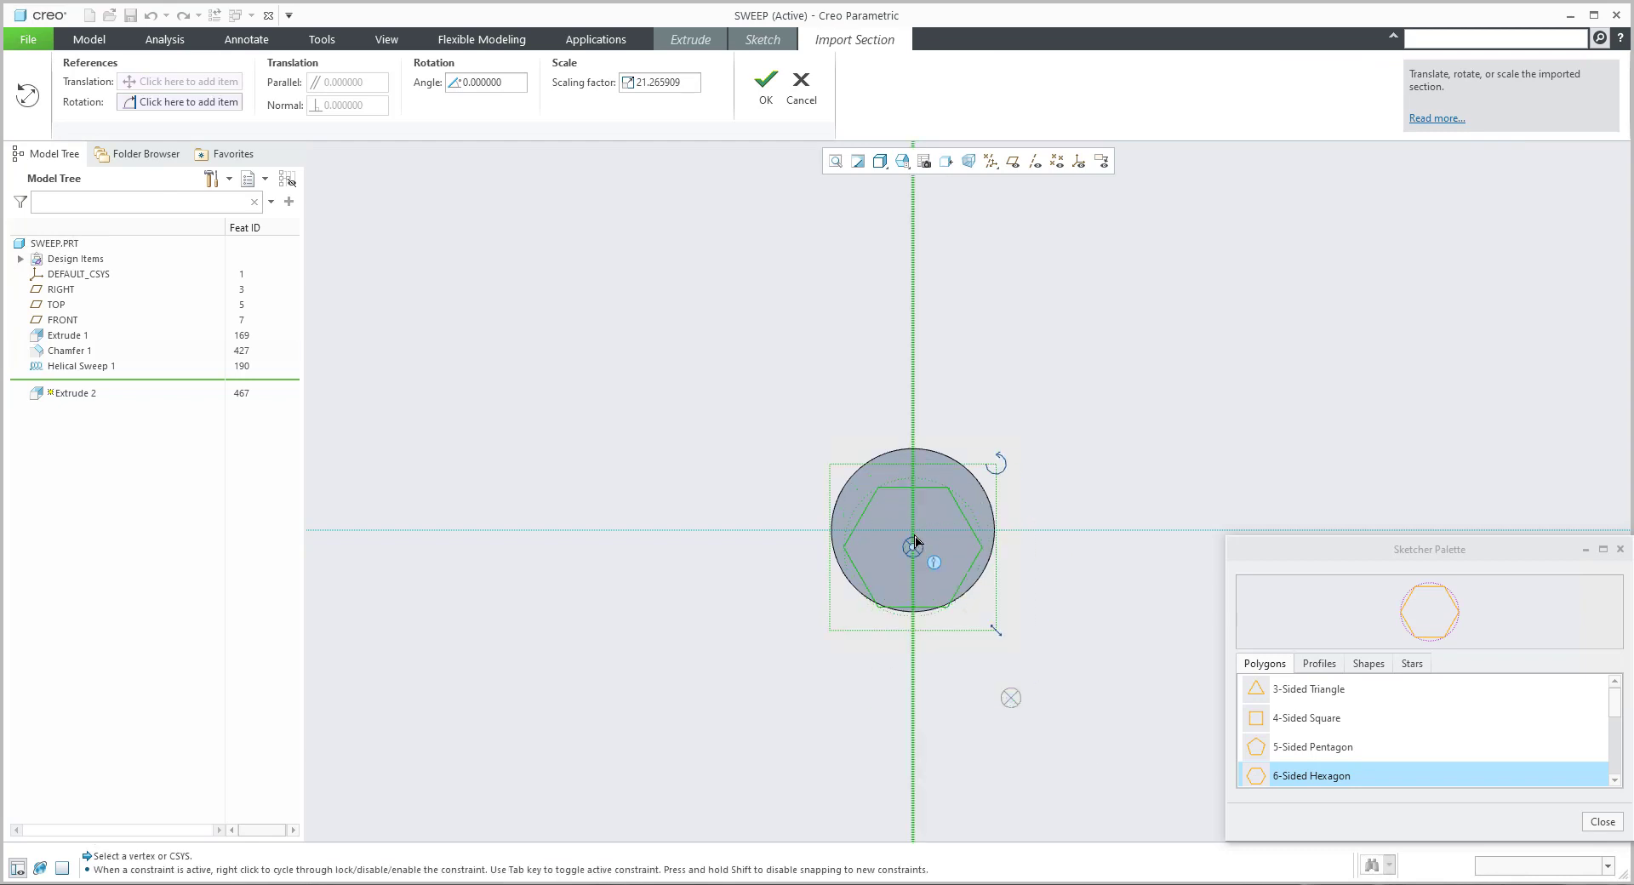
left_click_drag(1001, 633, 1055, 693)
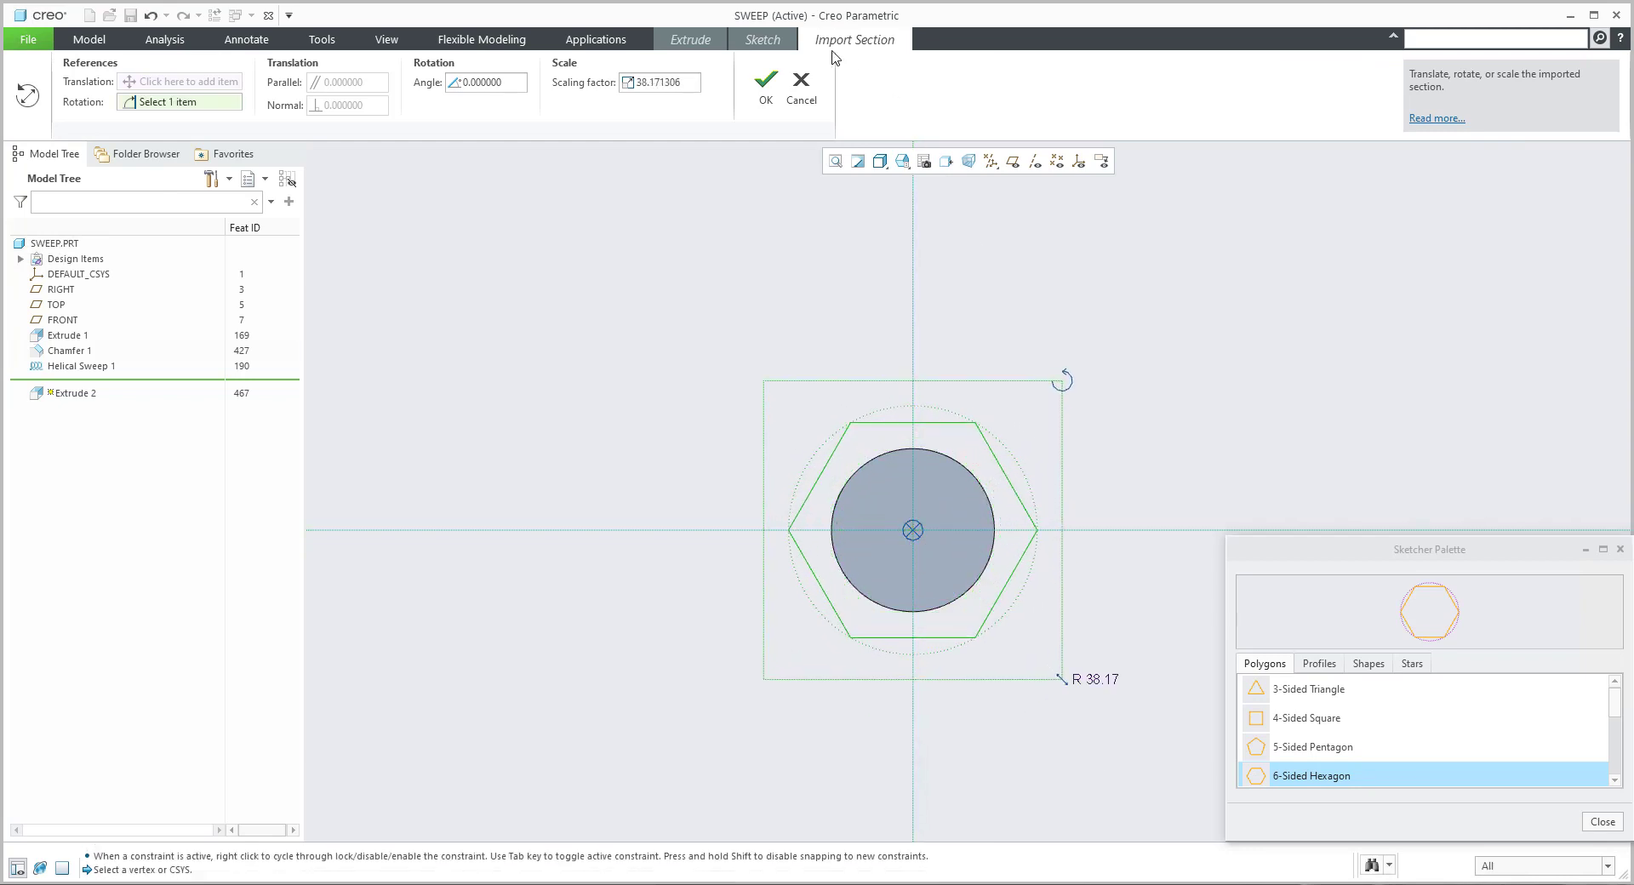
left_click(765, 81)
left_click(1465, 75)
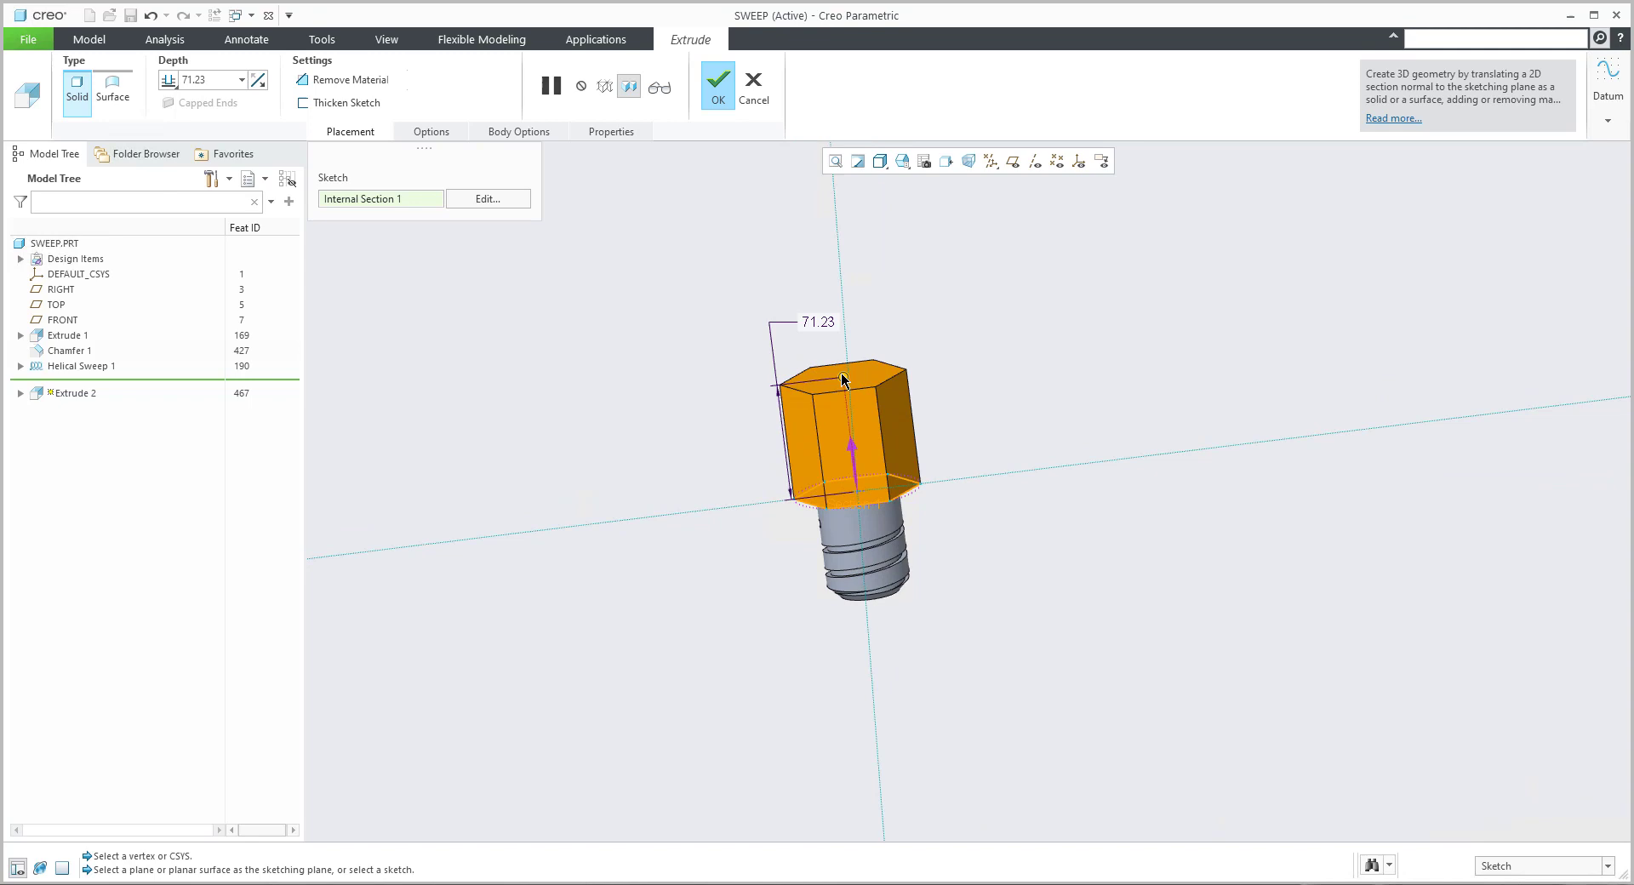
Set the hexagonal head depth to 22, complete Extrude 2, and orbit the screw
left_click_drag(841, 377, 852, 459)
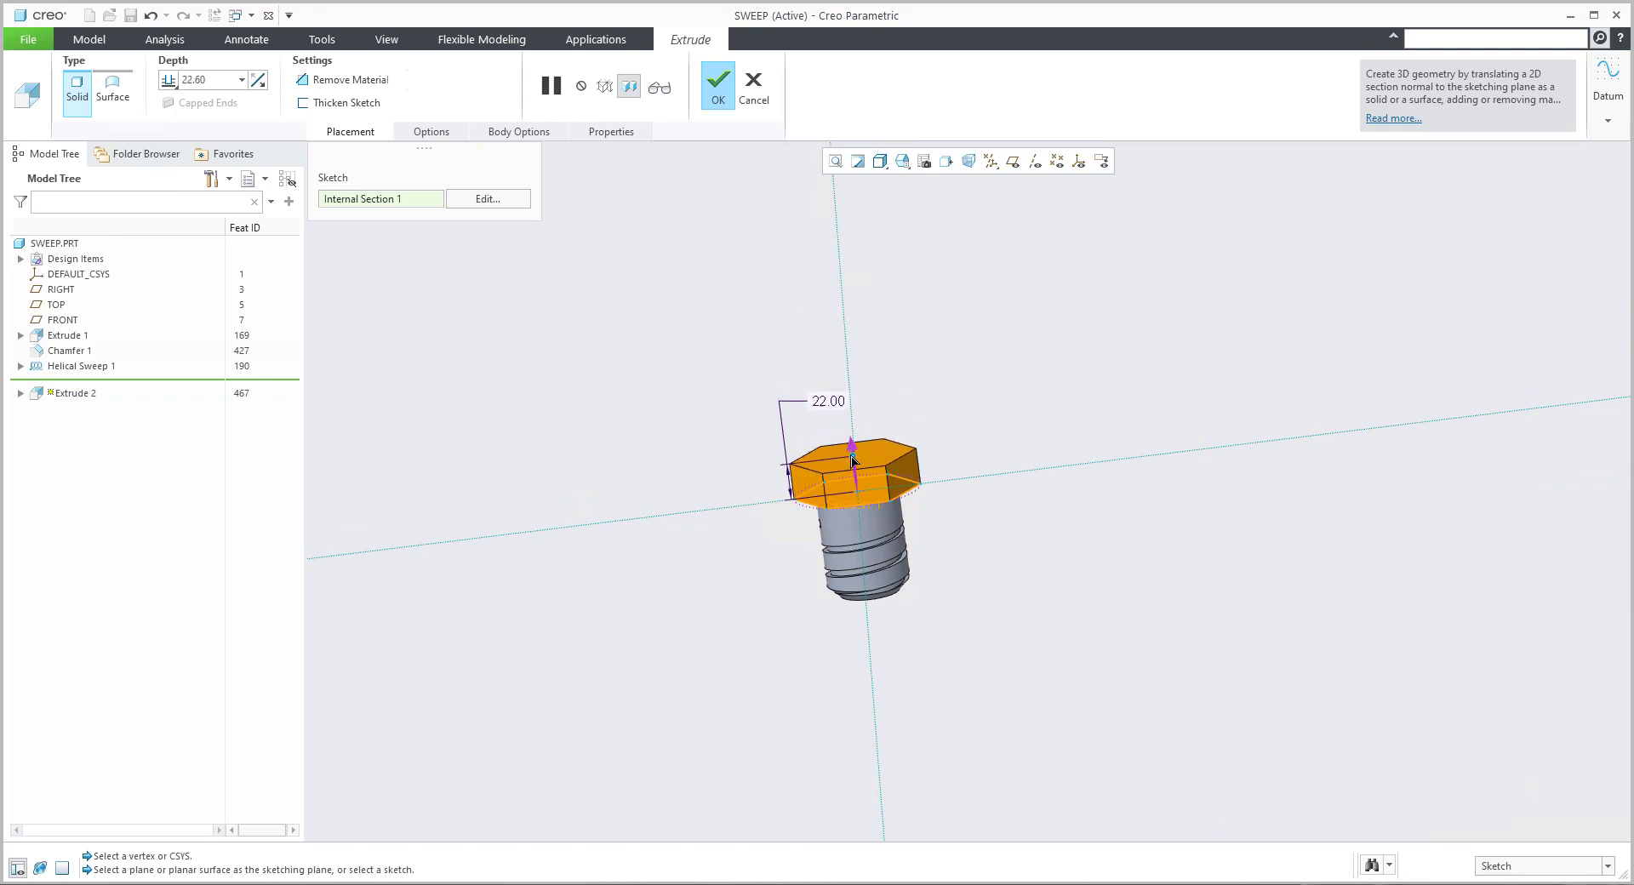
middle_click(962, 523)
mouse_move(953, 545)
middle_mouse_down()
mouse_move(953, 504)
mouse_move(781, 525)
mouse_move(883, 553)
mouse_move(758, 470)
mouse_move(725, 494)
mouse_move(756, 461)
middle_mouse_up()
scroll(781, 525, "up", 3)
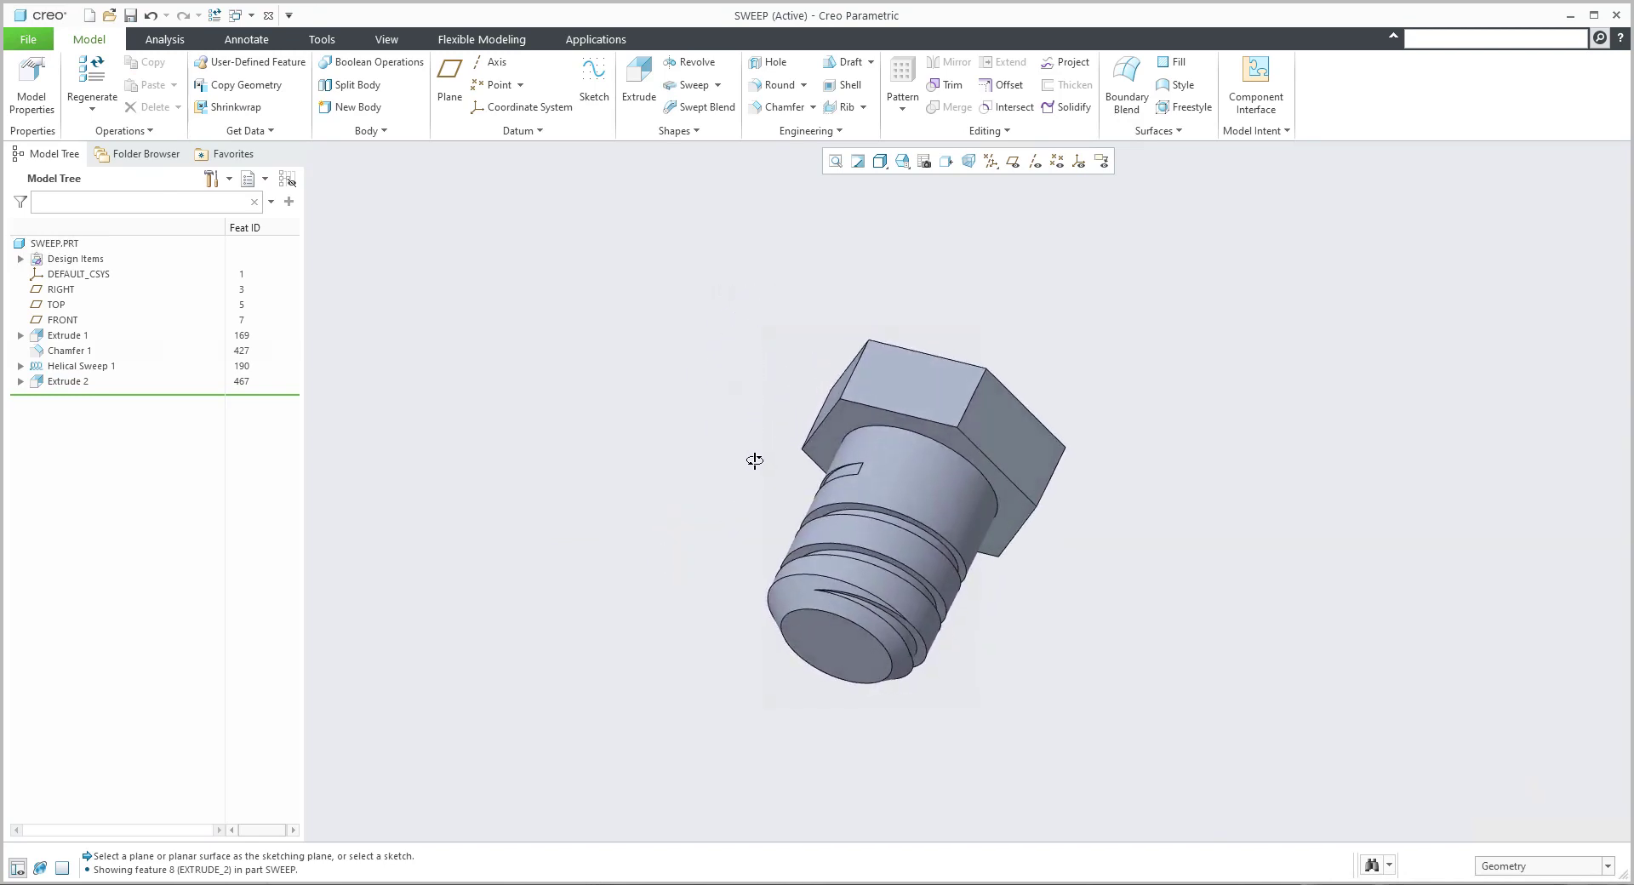
scroll(752, 489, "up", 2)
scroll(757, 492, "up", 2)
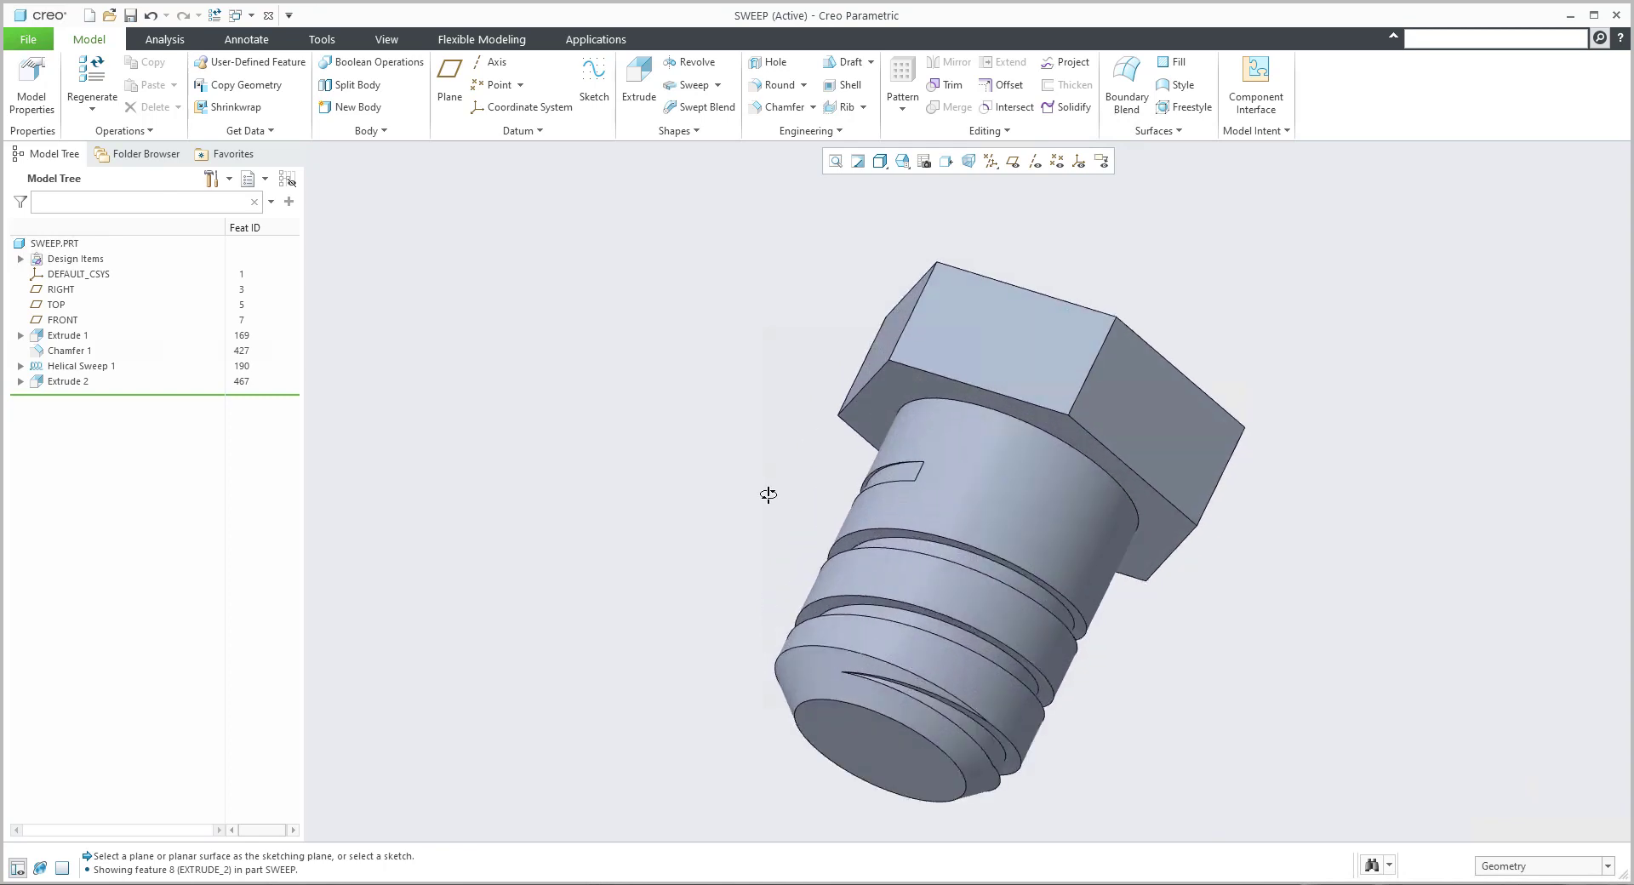
middle_click_drag(768, 495, 781, 500)
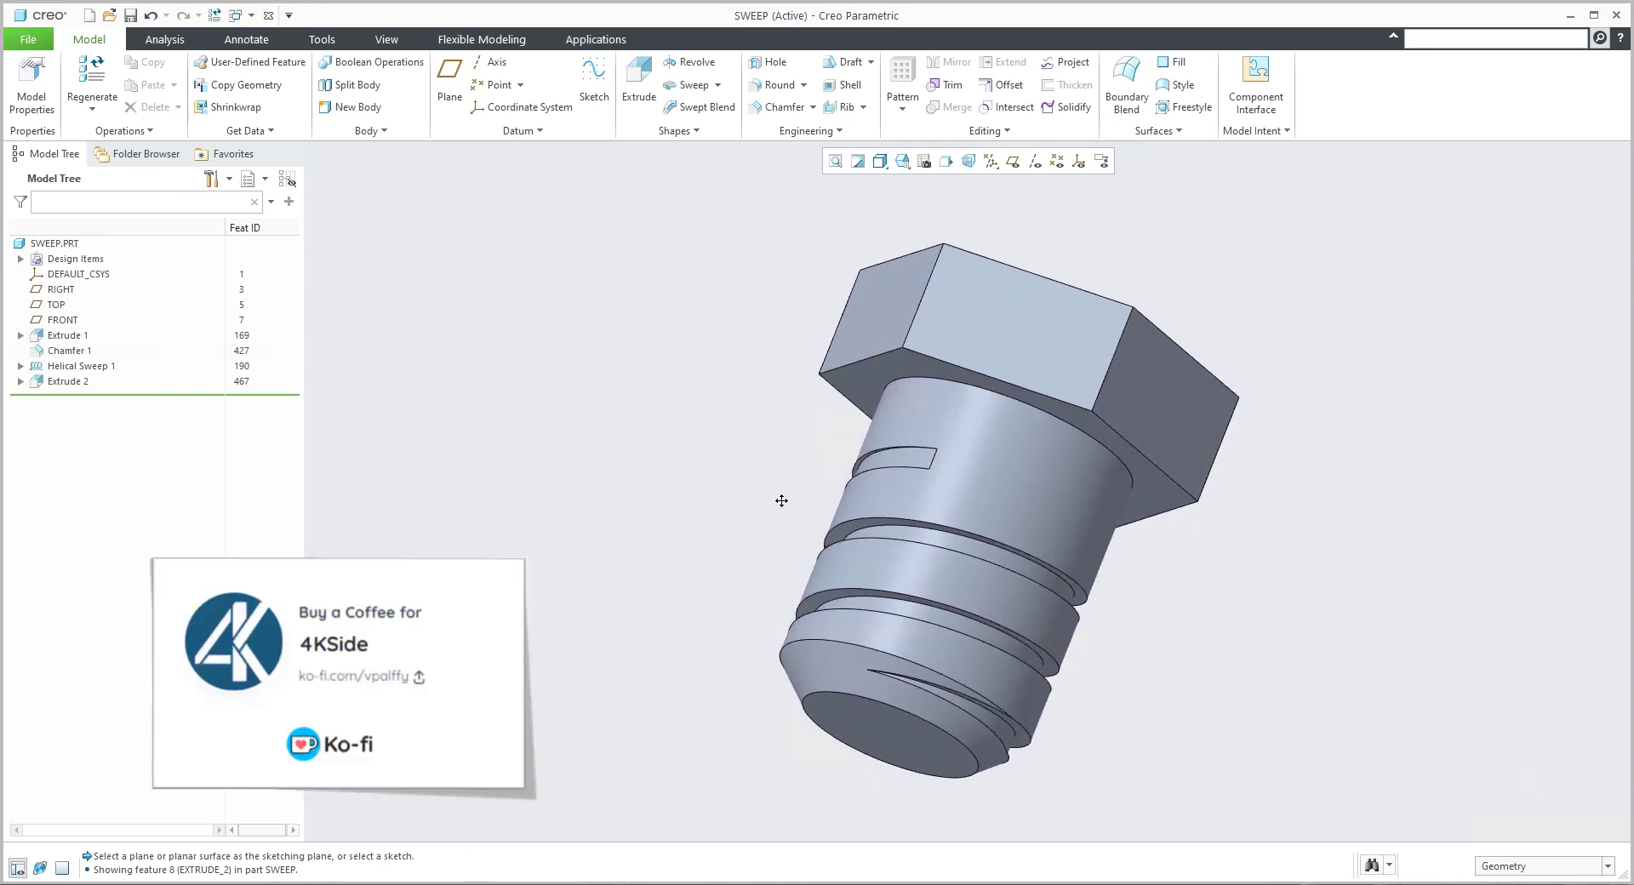